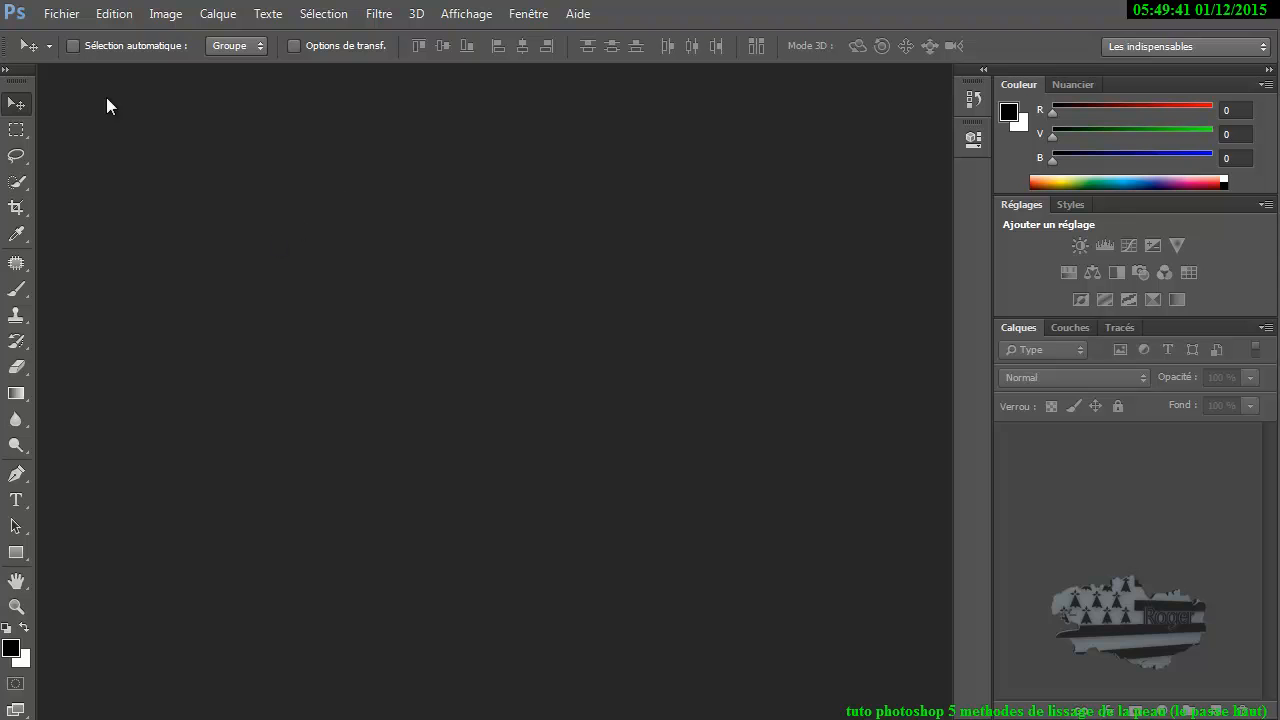
pyautogui.click(61, 13)
pyautogui.click(63, 52)
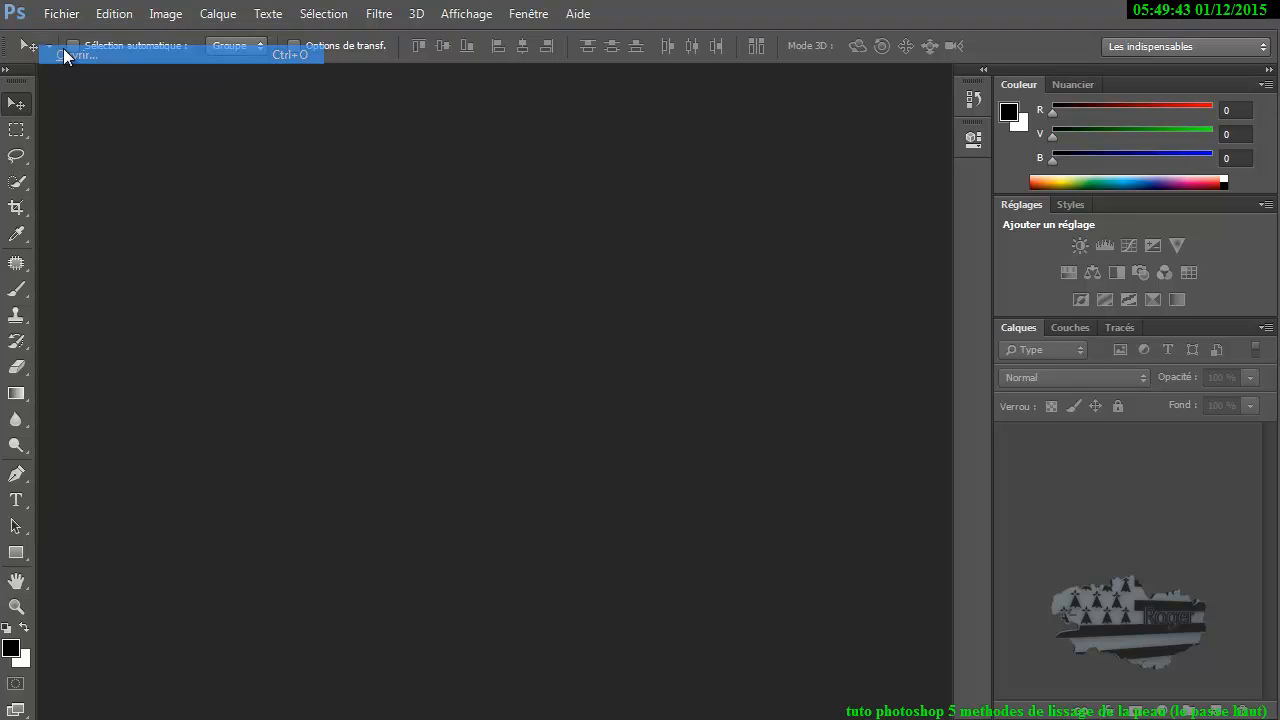
pyautogui.doubleClick(219, 391)
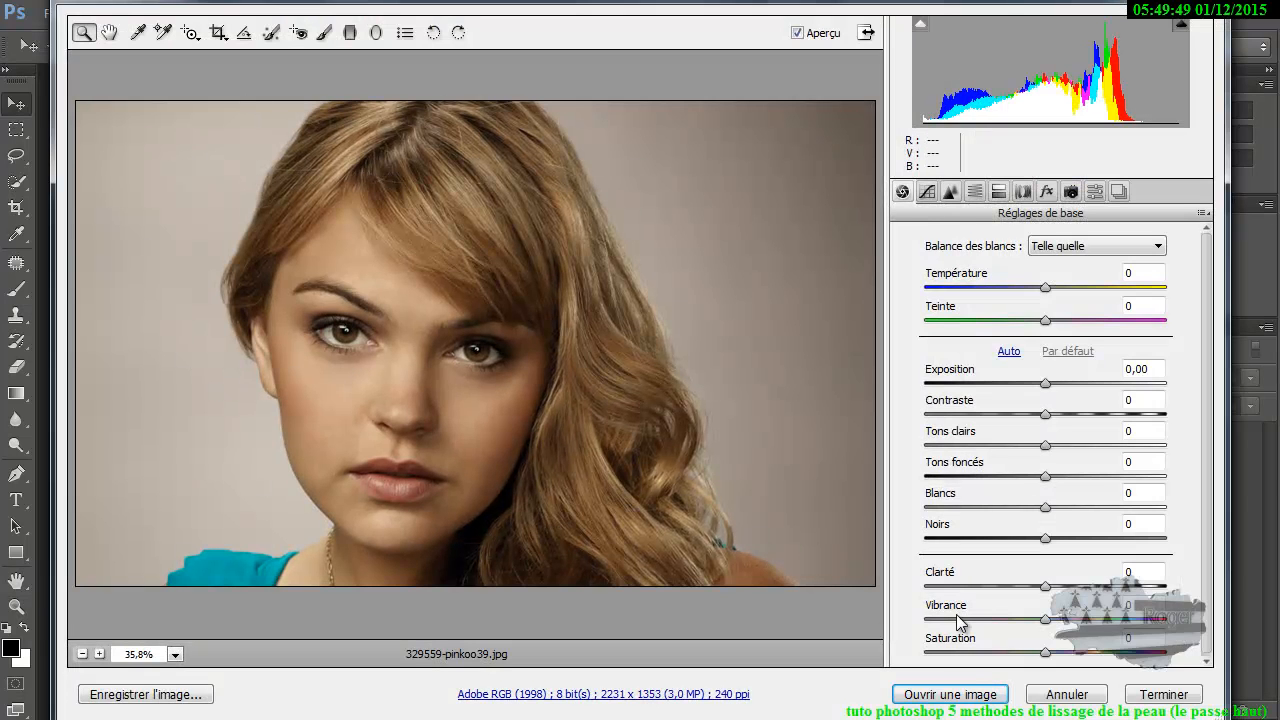
pyautogui.click(1088, 694)
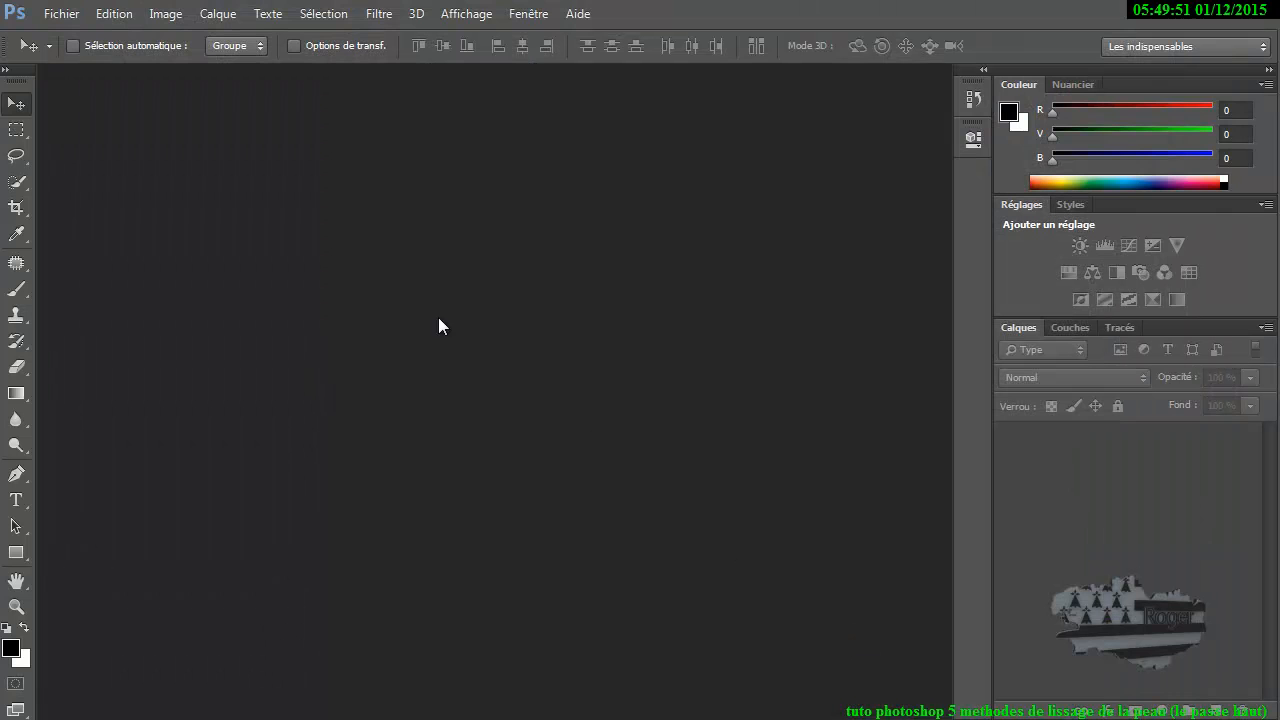
# In the Camera Raw preferences under file handling, set JPEG to "Désactiver la prise en charge des fichiers JPEG" and confirm both dialogs
pyautogui.click(115, 14)
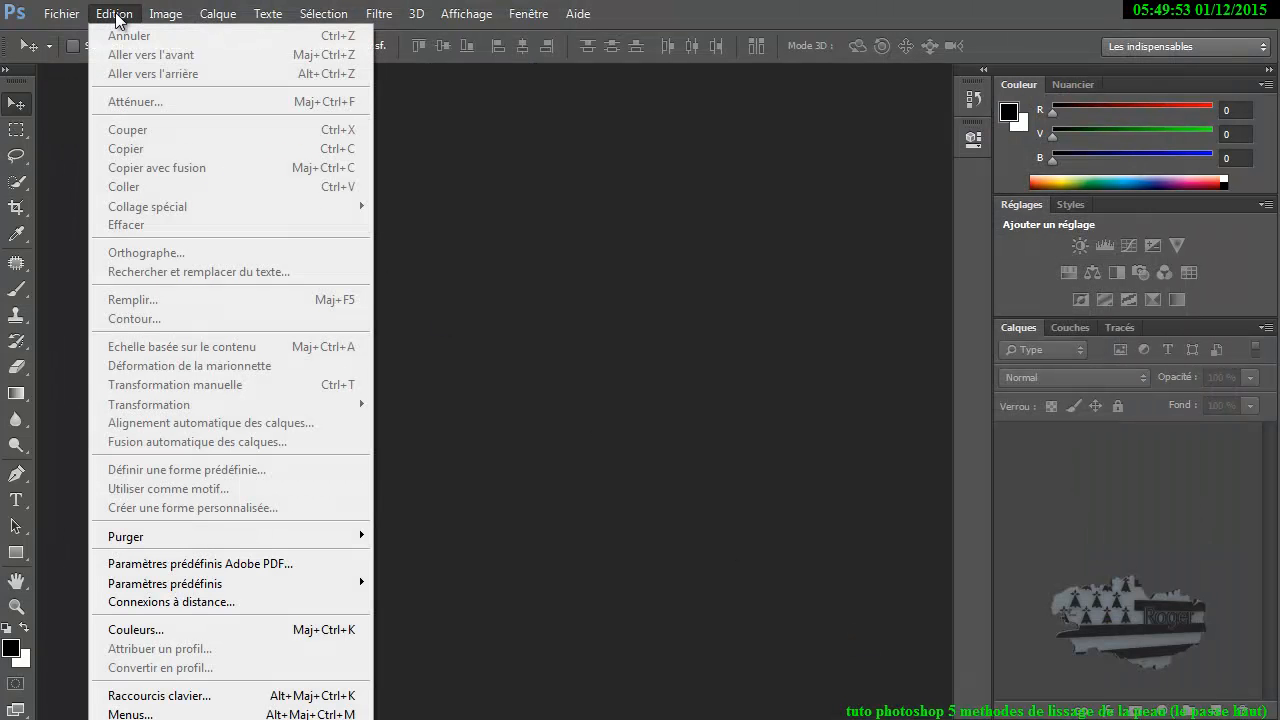
pyautogui.moveTo(190, 716)
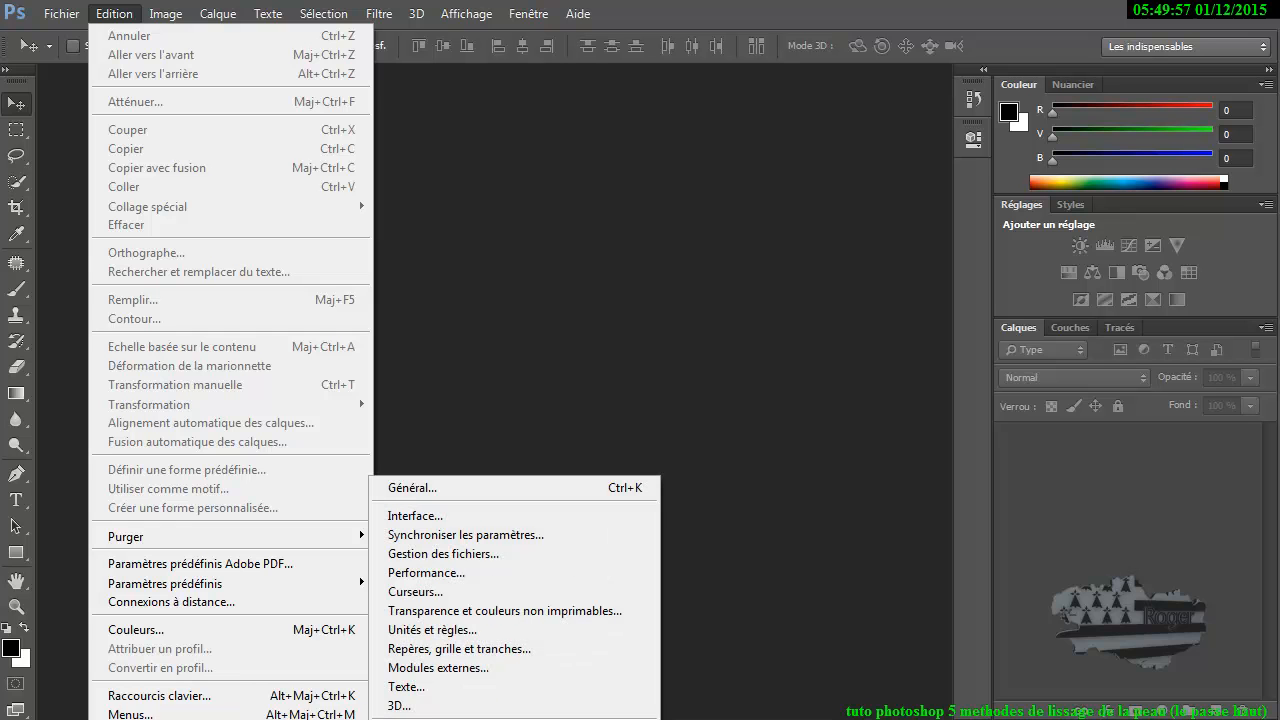
pyautogui.click(446, 555)
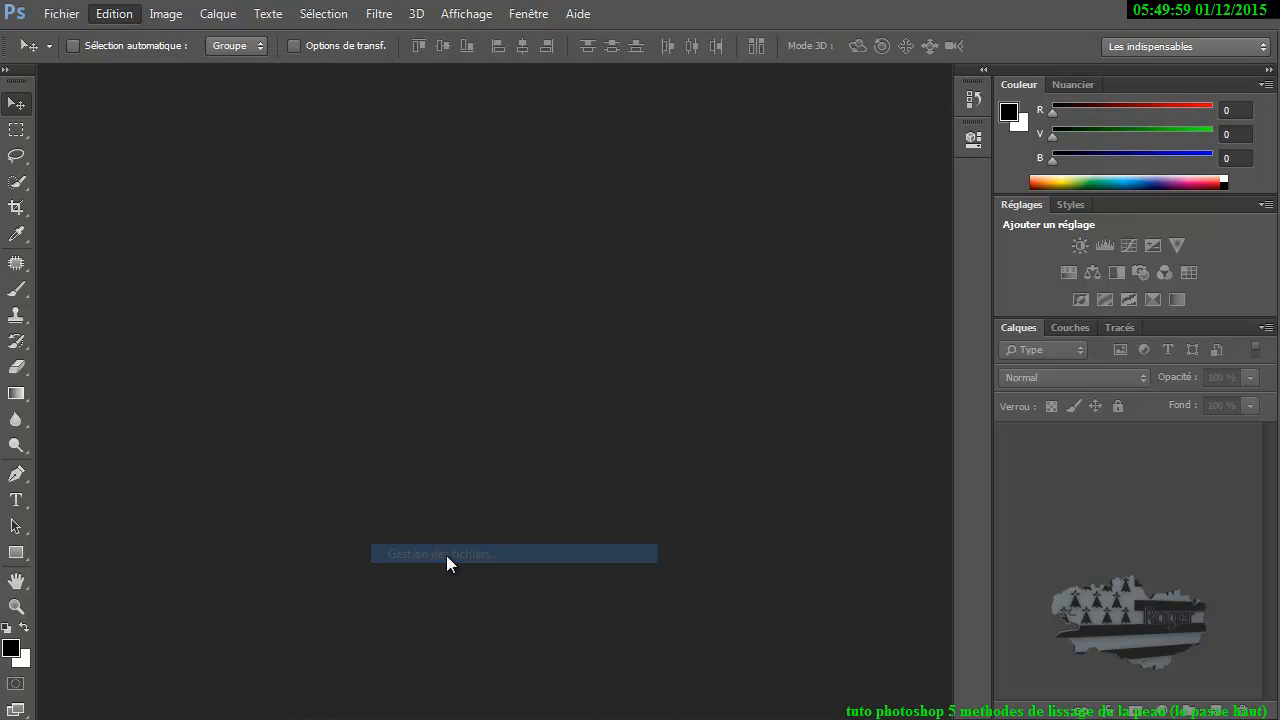
pyautogui.click(357, 285)
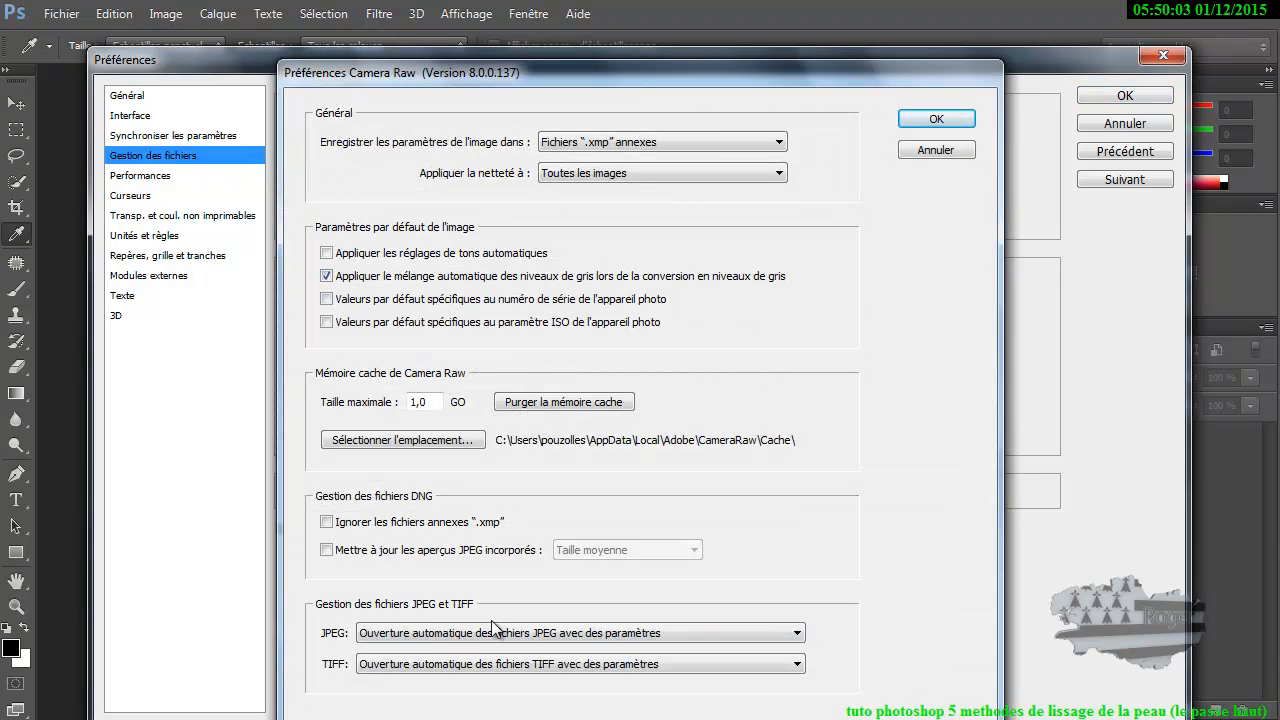
pyautogui.click(609, 639)
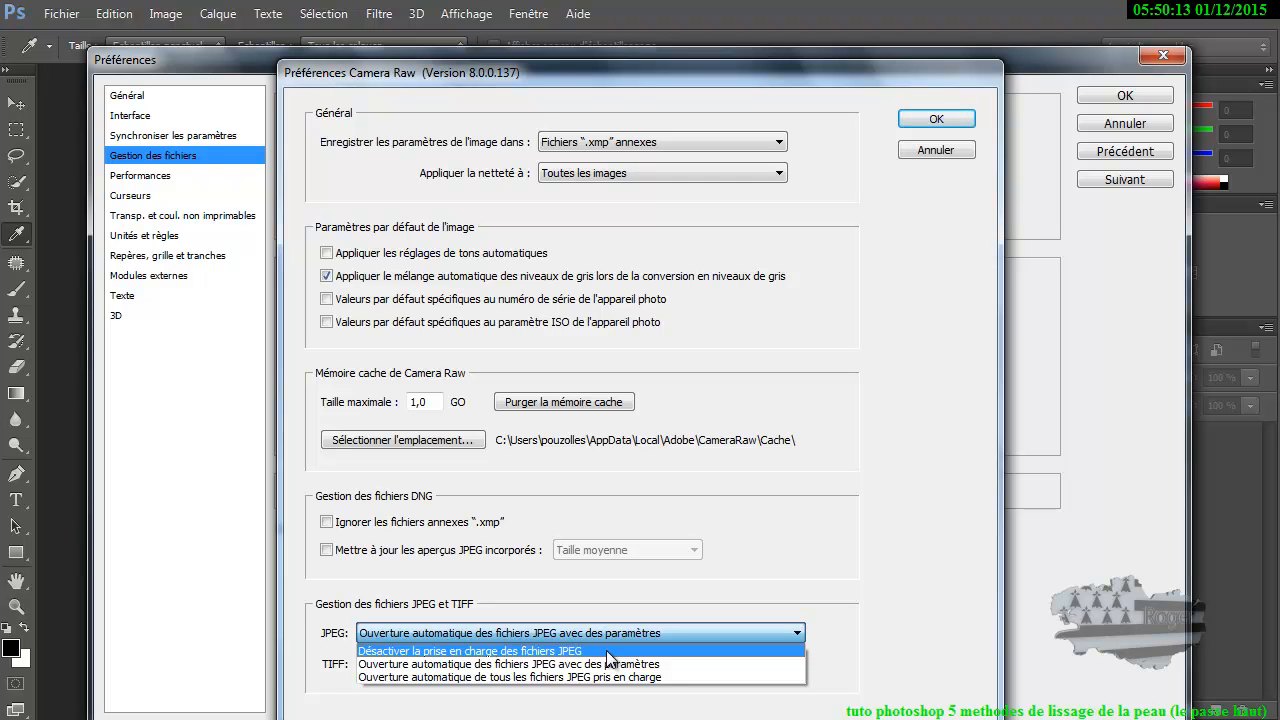
pyautogui.click(606, 650)
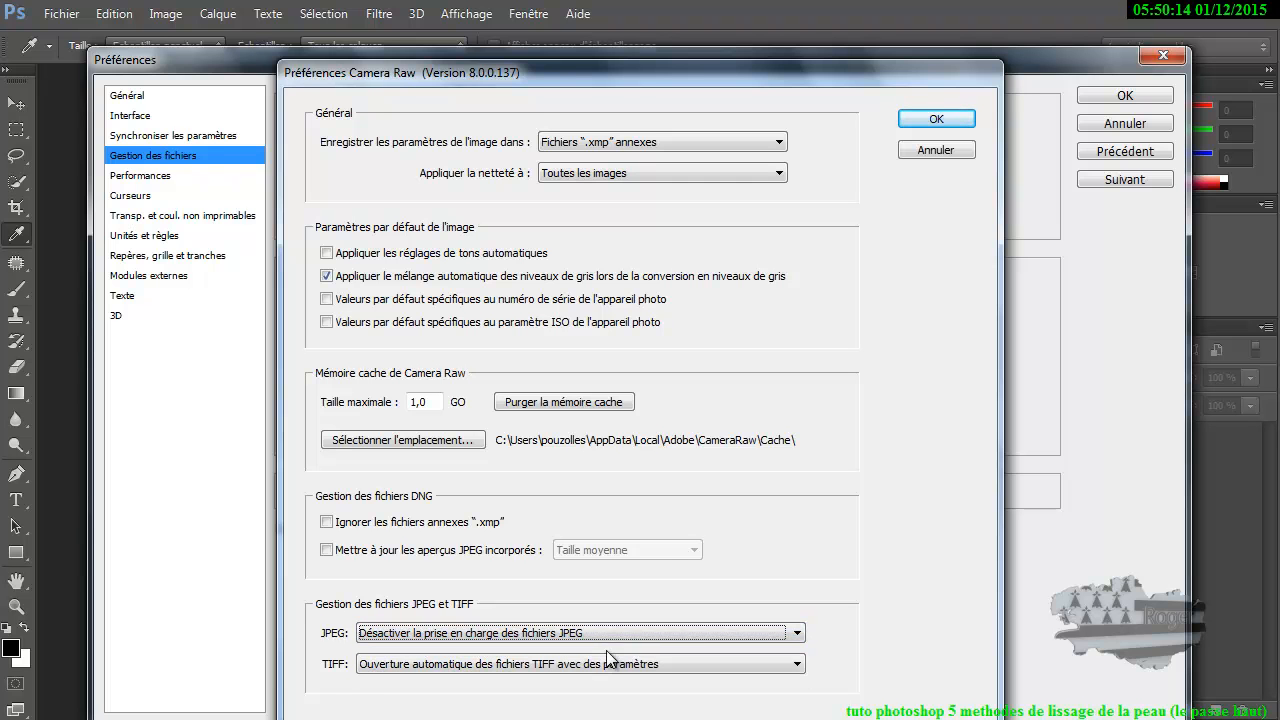
pyautogui.click(910, 120)
pyautogui.press('Return')
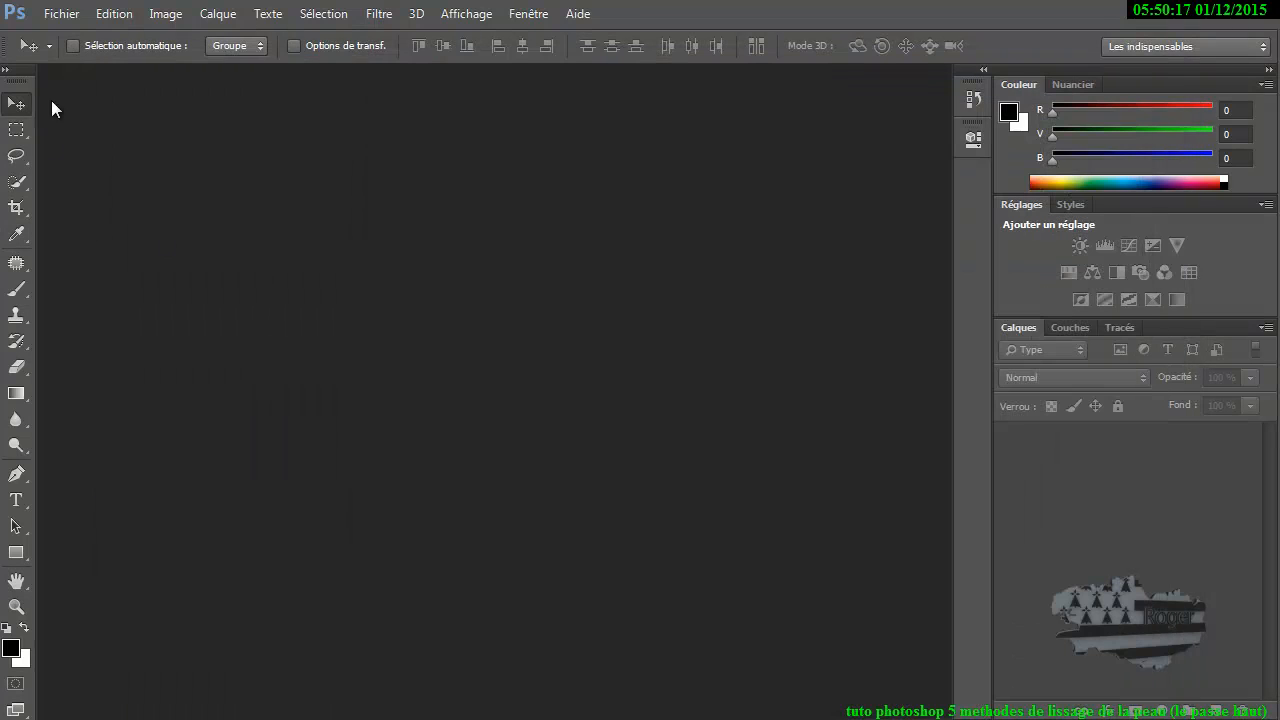
# Open the portrait 329559-pinkoo39 from the image tuto folder
pyautogui.click(62, 14)
pyautogui.click(75, 53)
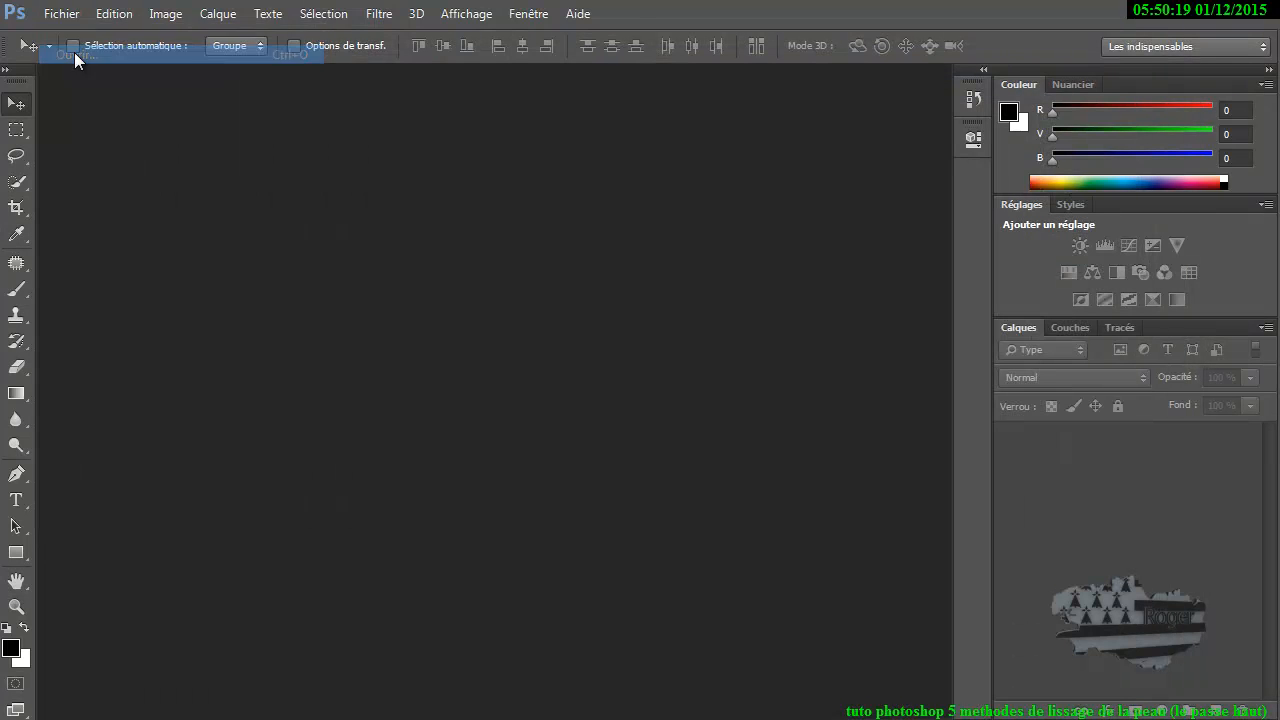
pyautogui.click(215, 398)
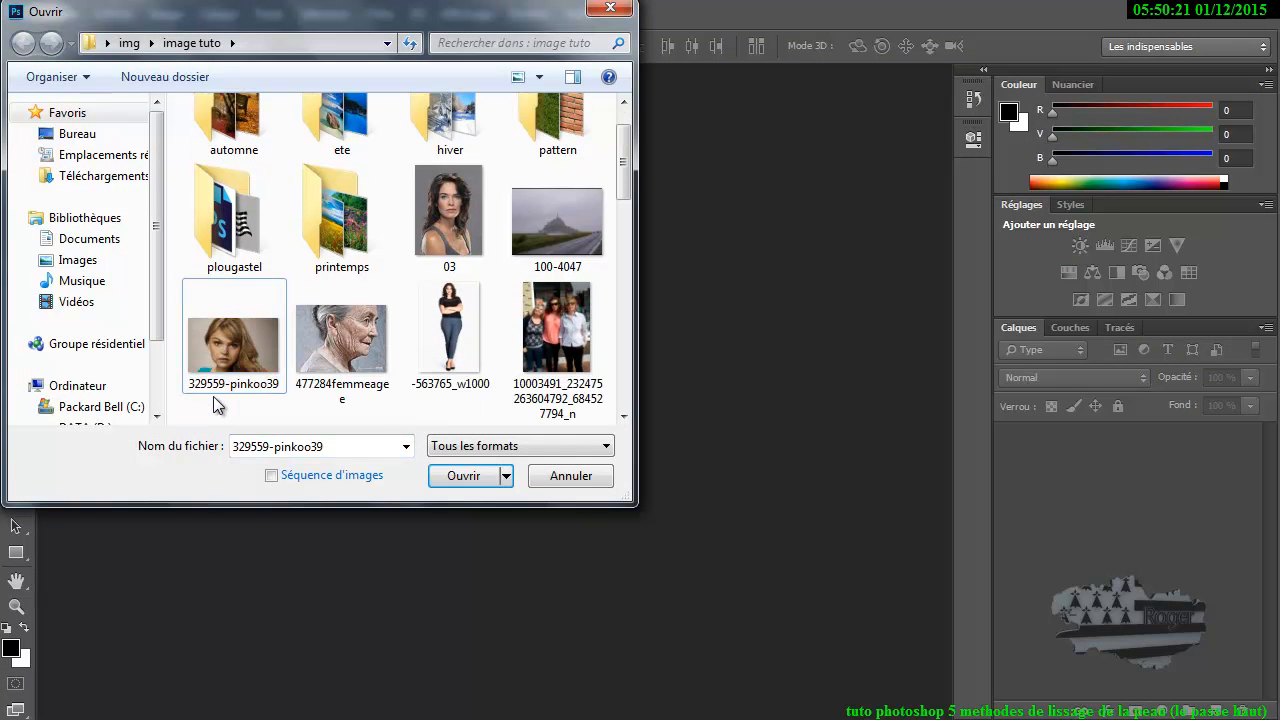
pyautogui.doubleClick(217, 333)
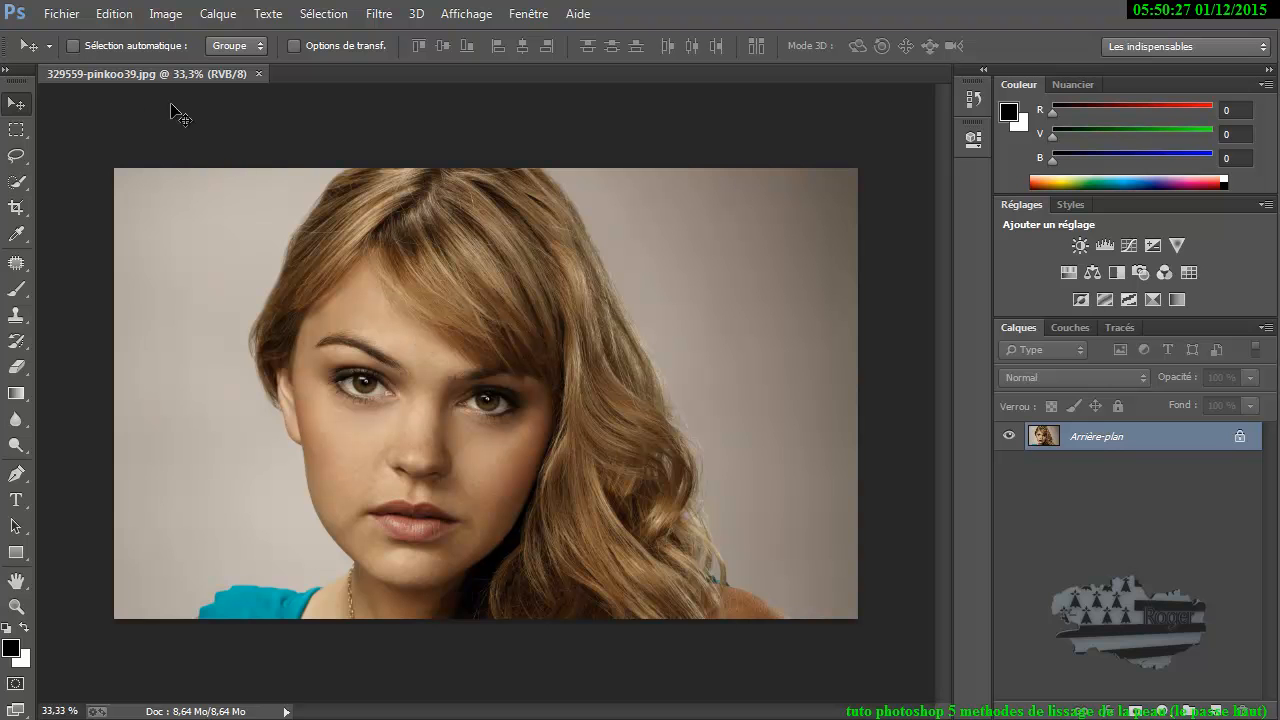
# Review the JPEG handling options in the Camera Raw preferences, keeping JPEG support disabled
pyautogui.click(113, 14)
pyautogui.moveTo(150, 717)
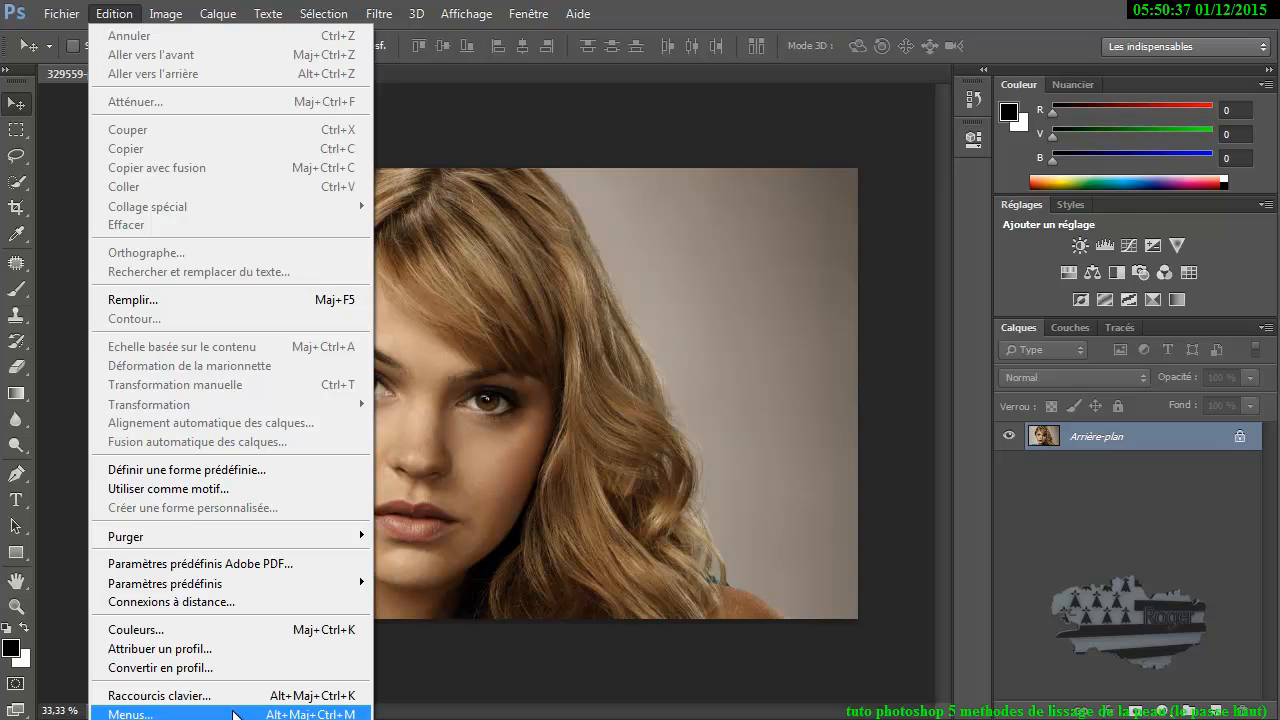
pyautogui.moveTo(230, 719)
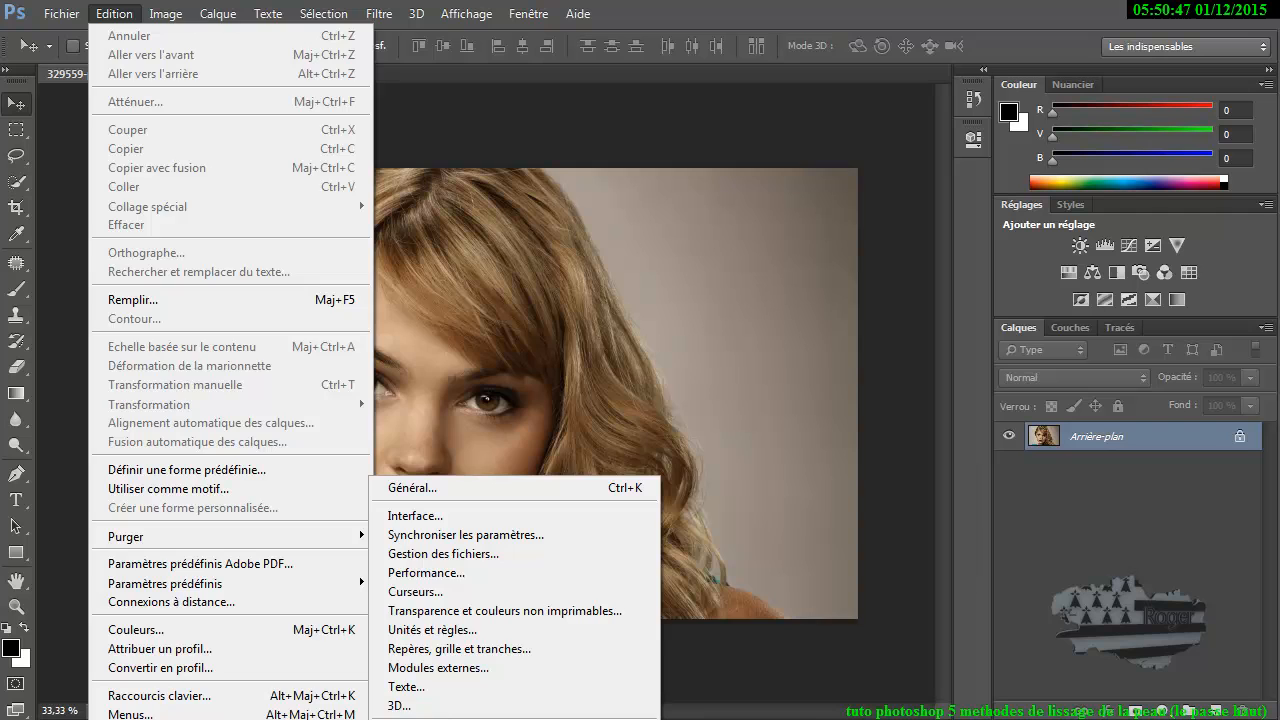
pyautogui.click(453, 716)
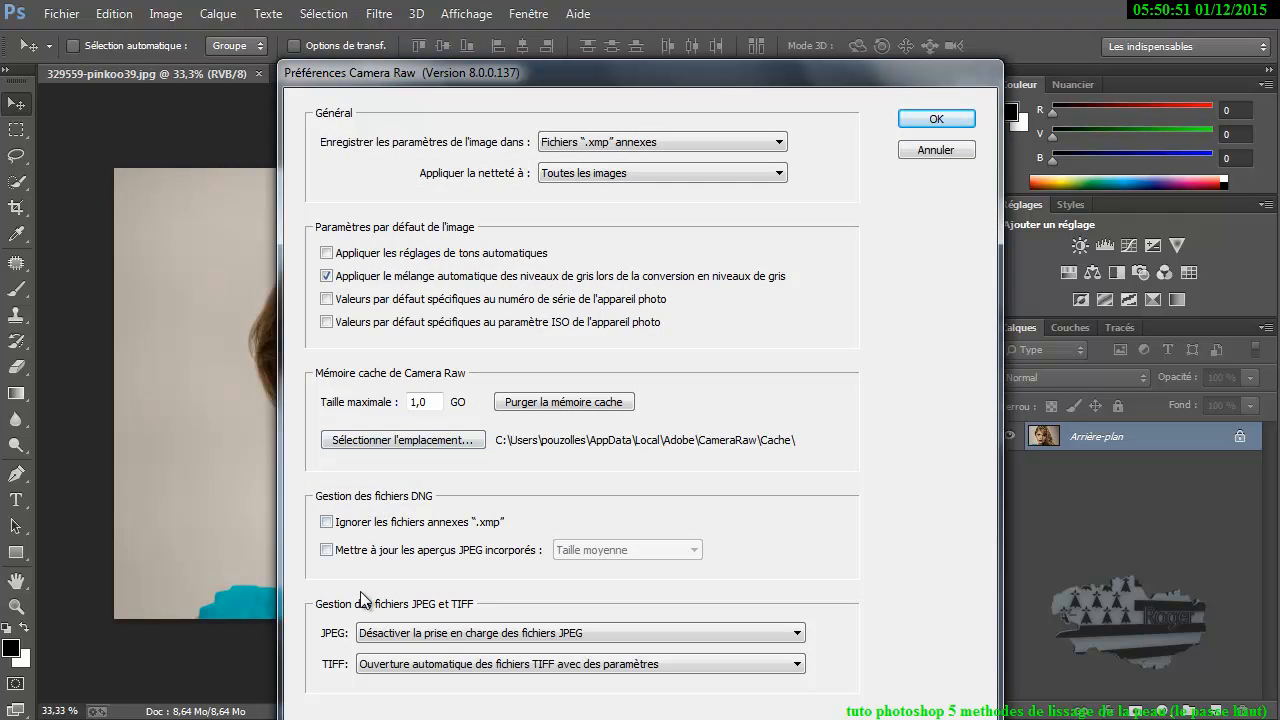
pyautogui.click(412, 634)
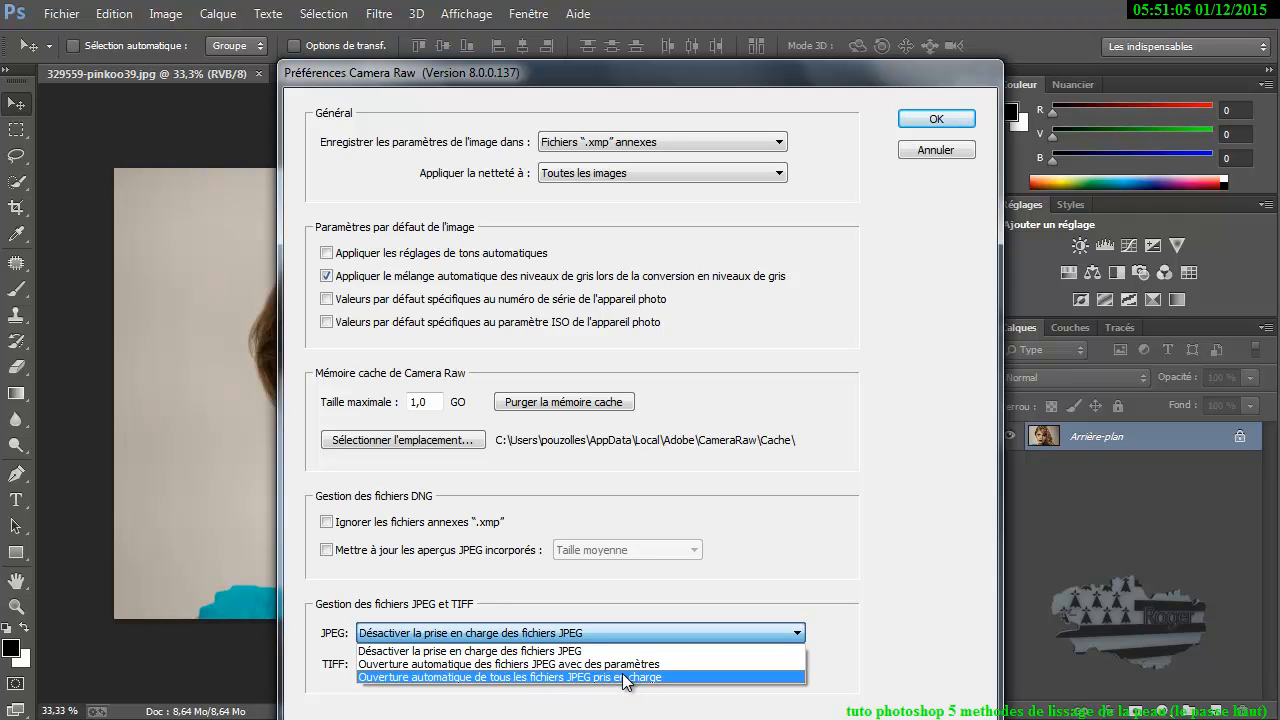
pyautogui.click(937, 120)
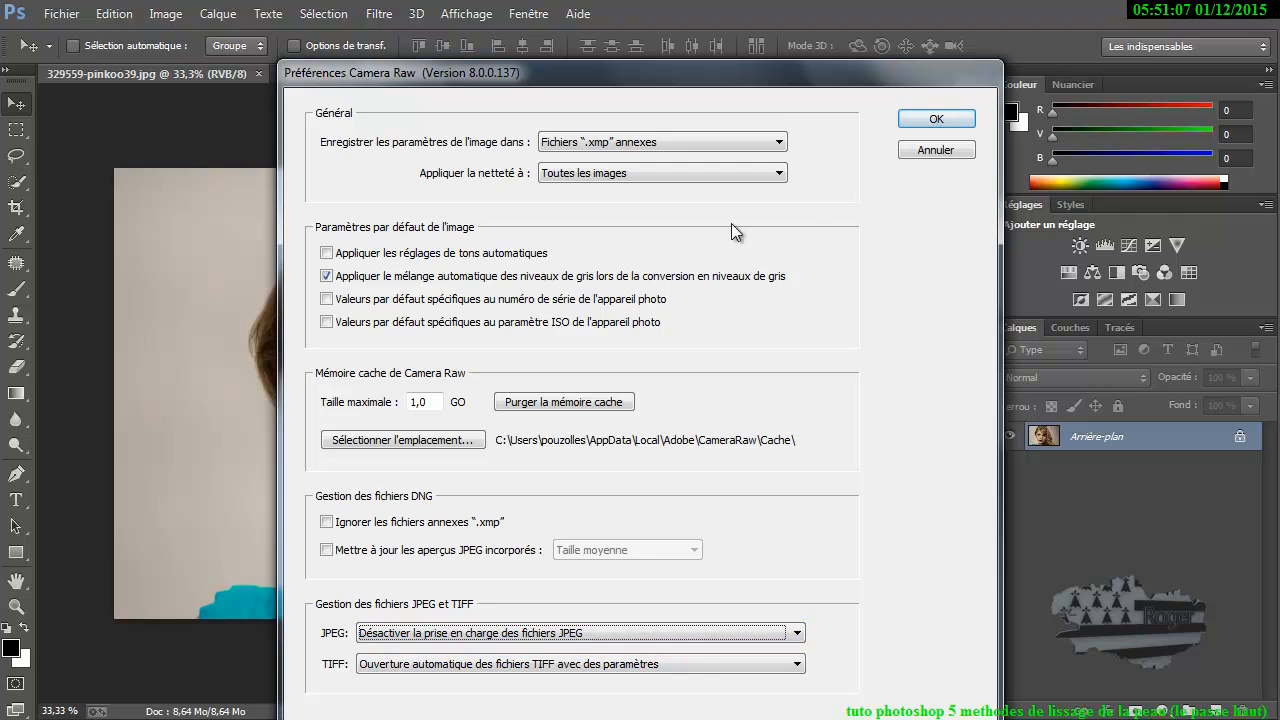
pyautogui.click(915, 120)
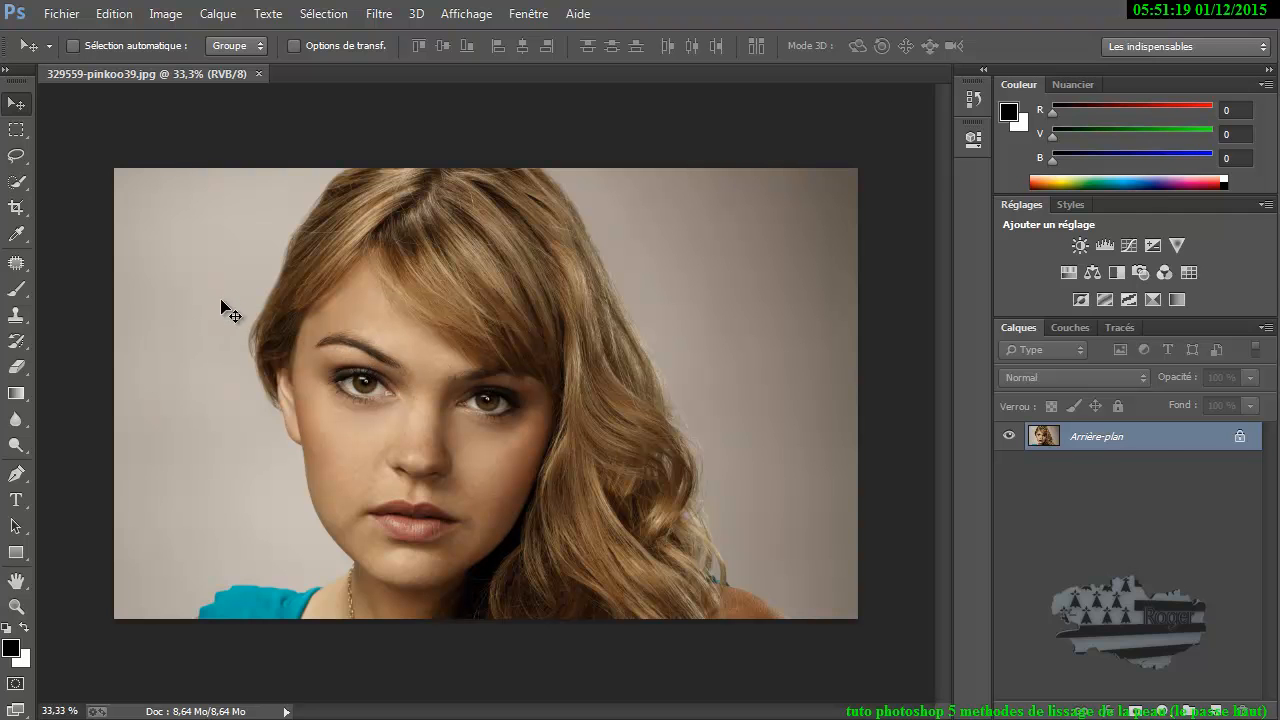
# Duplicate the Arrière-plan layer and make the copy the active layer
pyautogui.moveTo(1157, 444); pyautogui.dragTo(1217, 713)
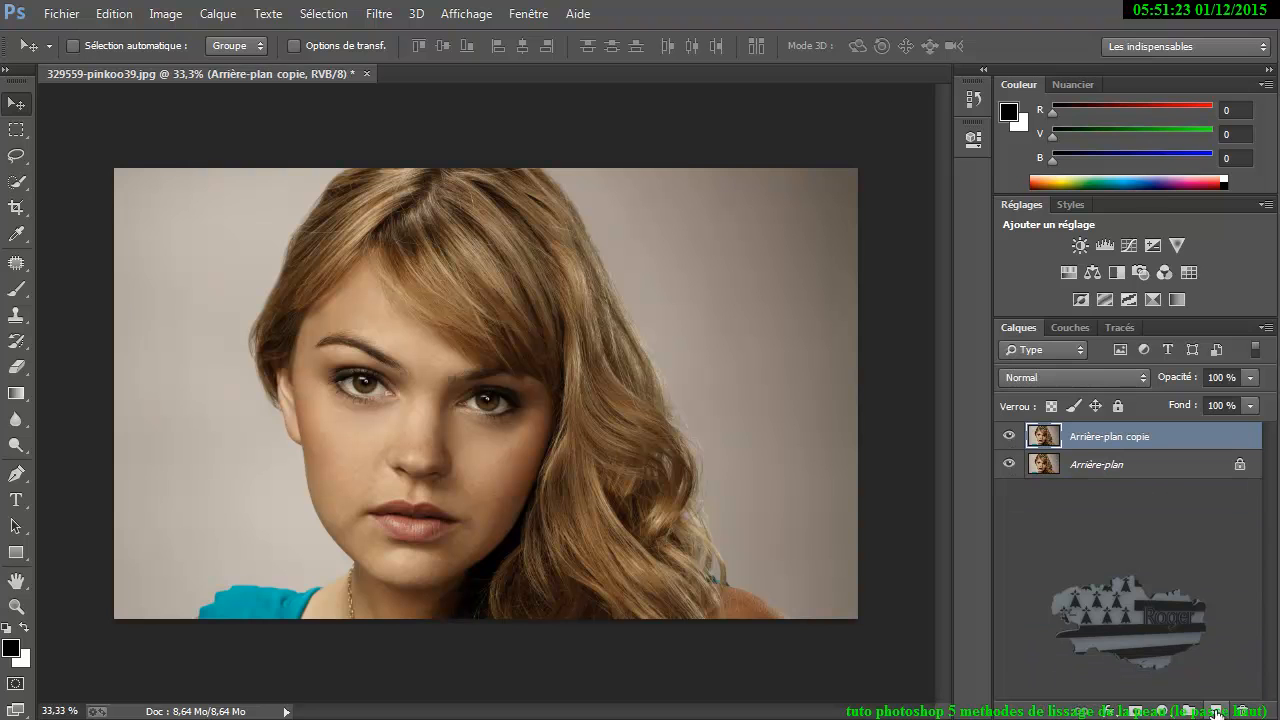
pyautogui.click(1132, 470)
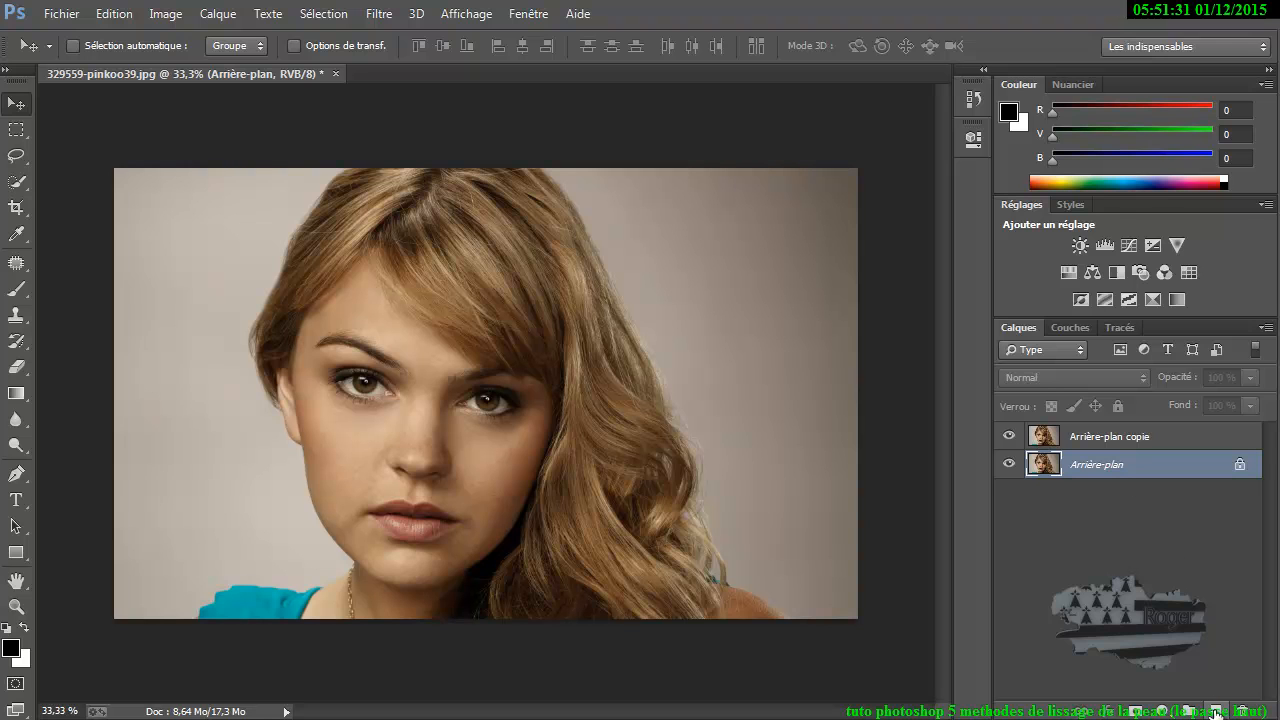
pyautogui.click(1097, 441)
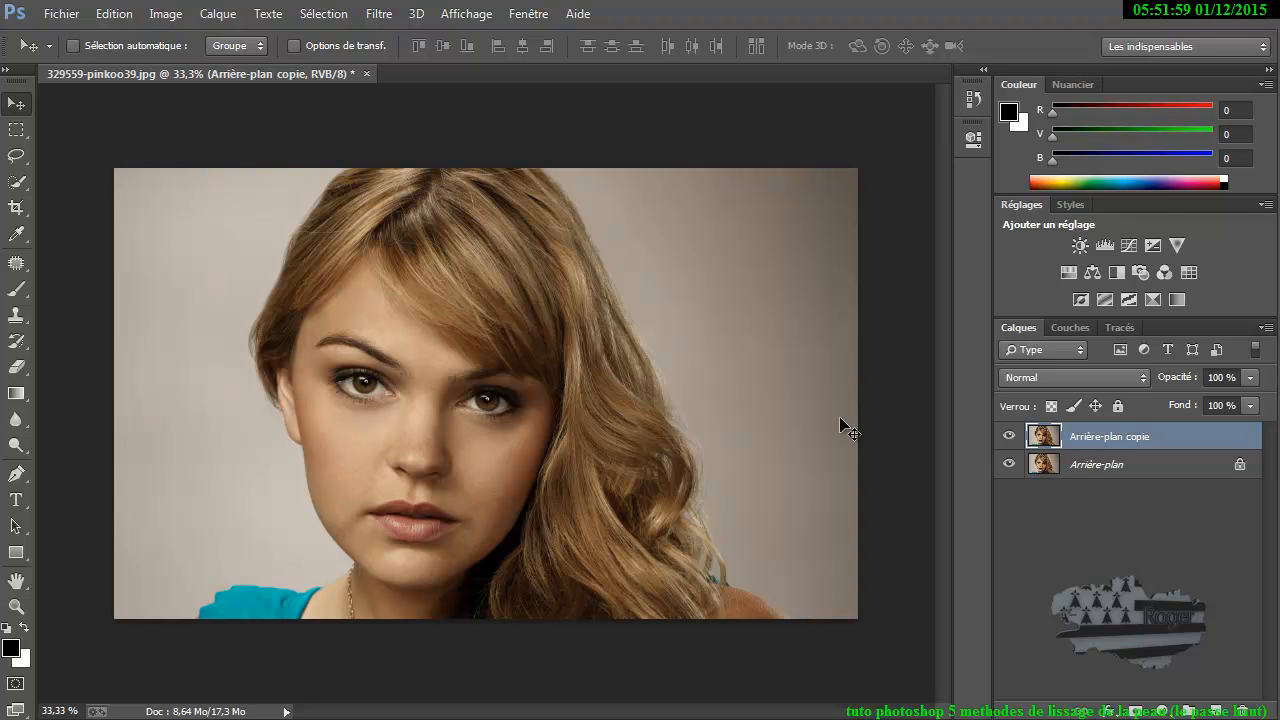
pyautogui.click(378, 13)
pyautogui.moveTo(405, 391)
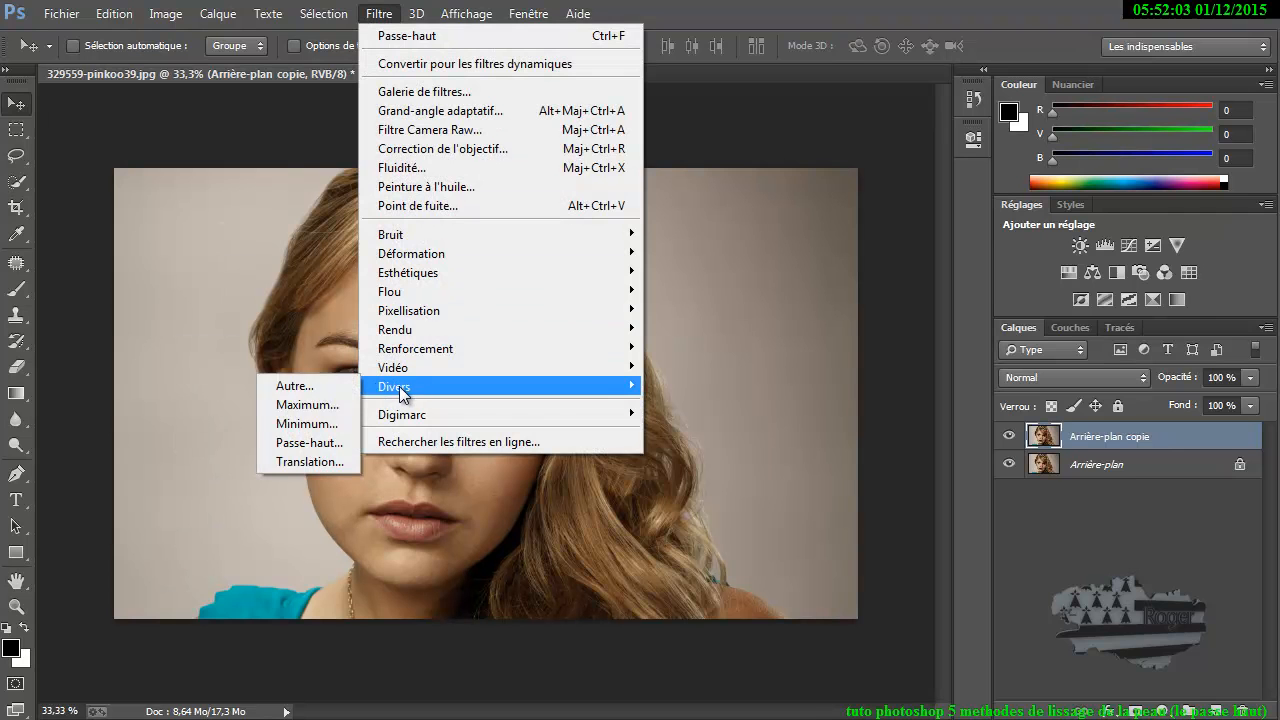
pyautogui.click(309, 442)
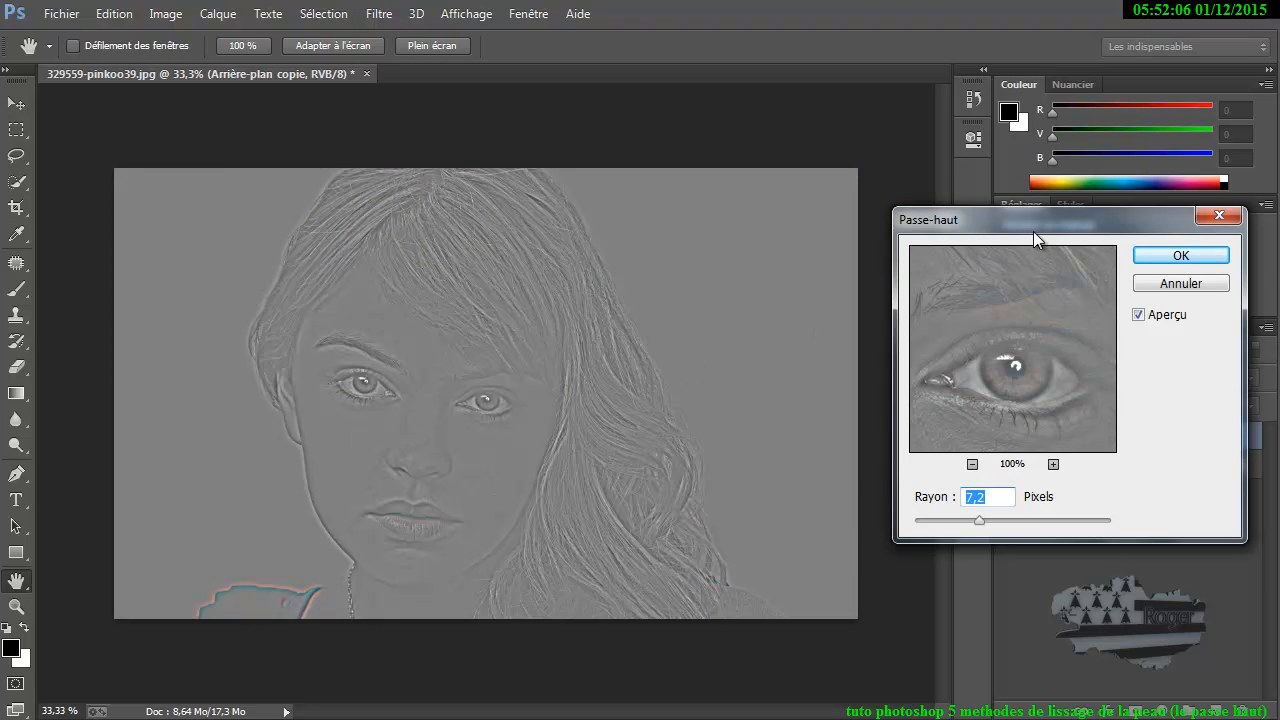
pyautogui.moveTo(1030, 229); pyautogui.dragTo(825, 164)
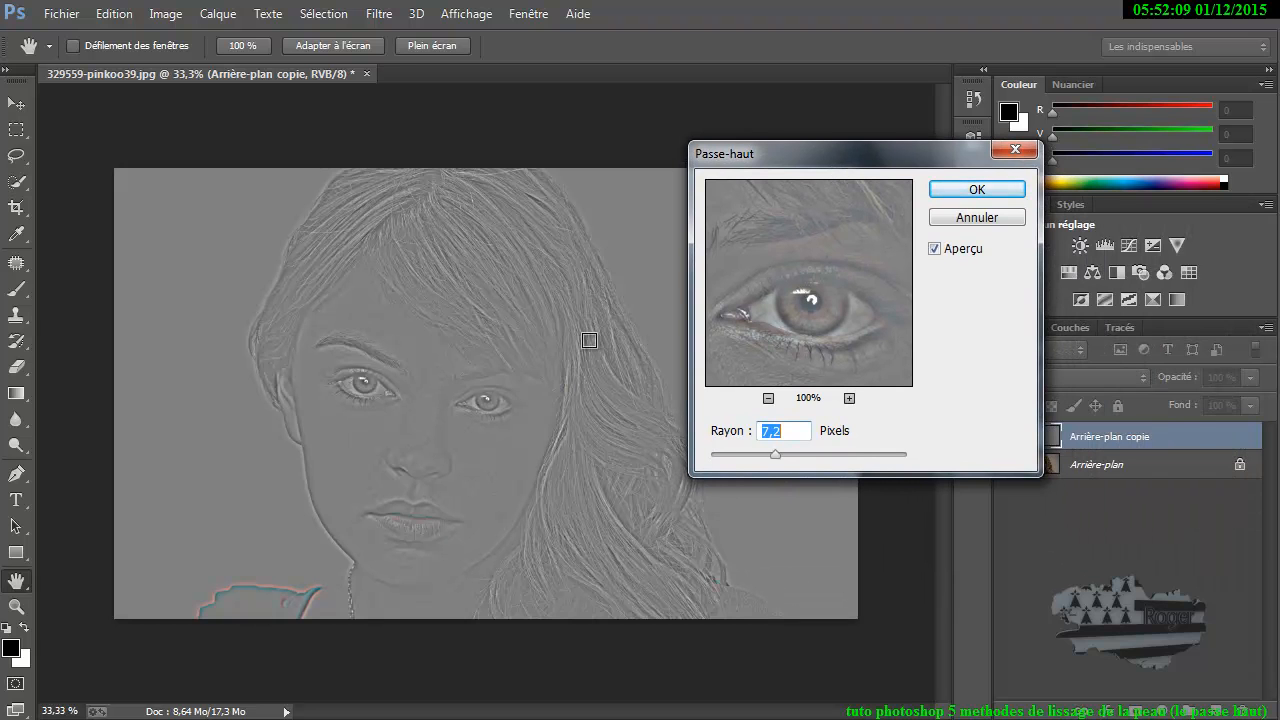
pyautogui.click(931, 218)
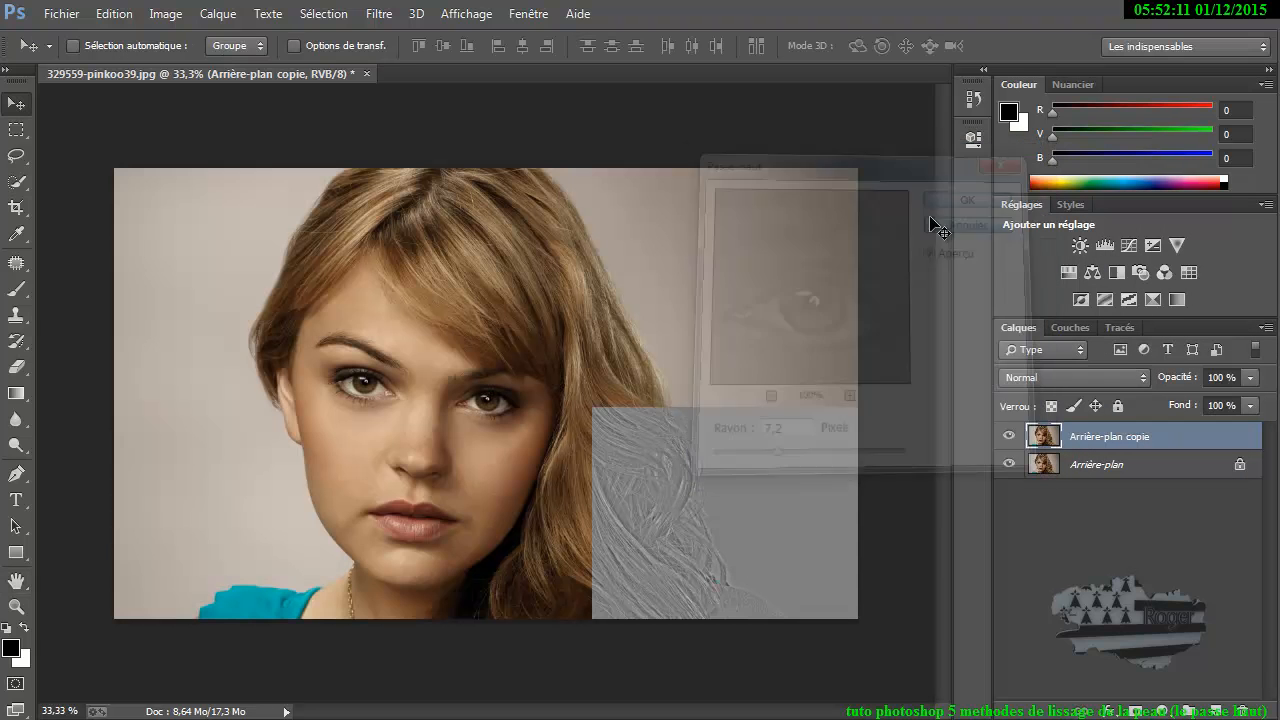
# Apply the Passe-haut filter to the Arrière-plan copie layer with a radius of 9,0 pixels, judging the skin detail at 100%
pyautogui.click(17, 607)
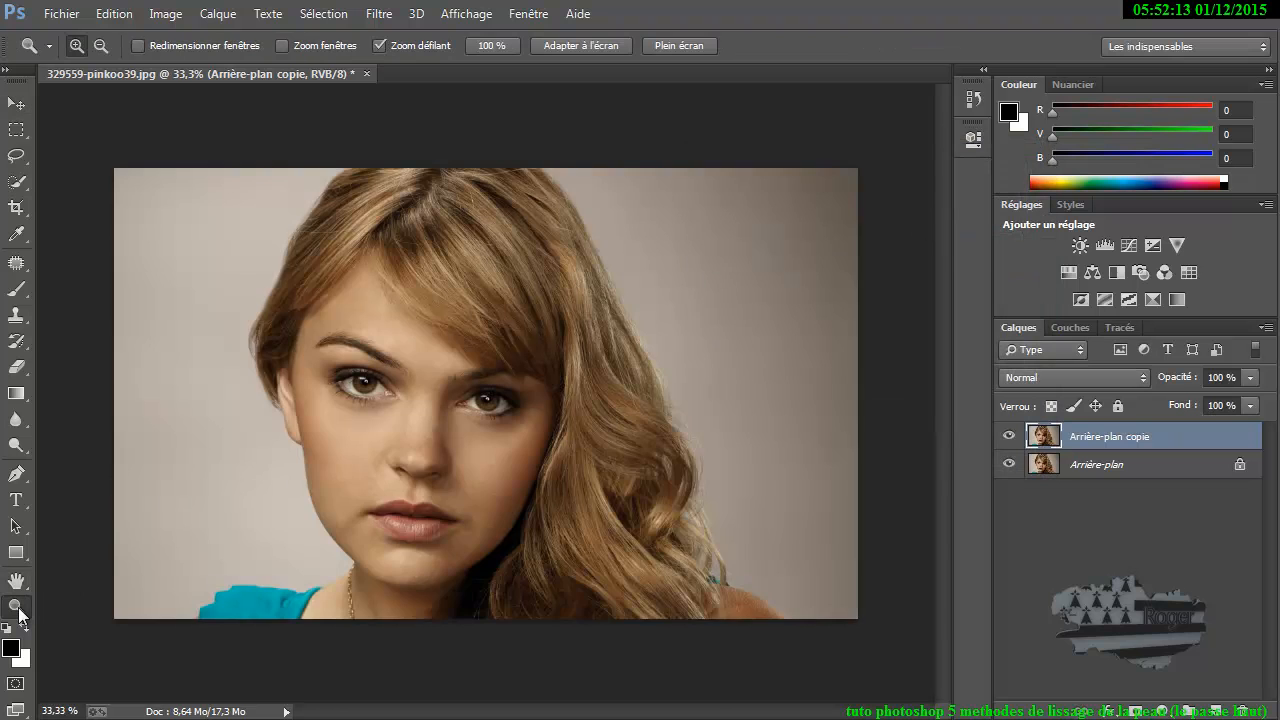
pyautogui.doubleClick(18, 614)
pyautogui.moveTo(313, 505); pyautogui.dragTo(459, 460)
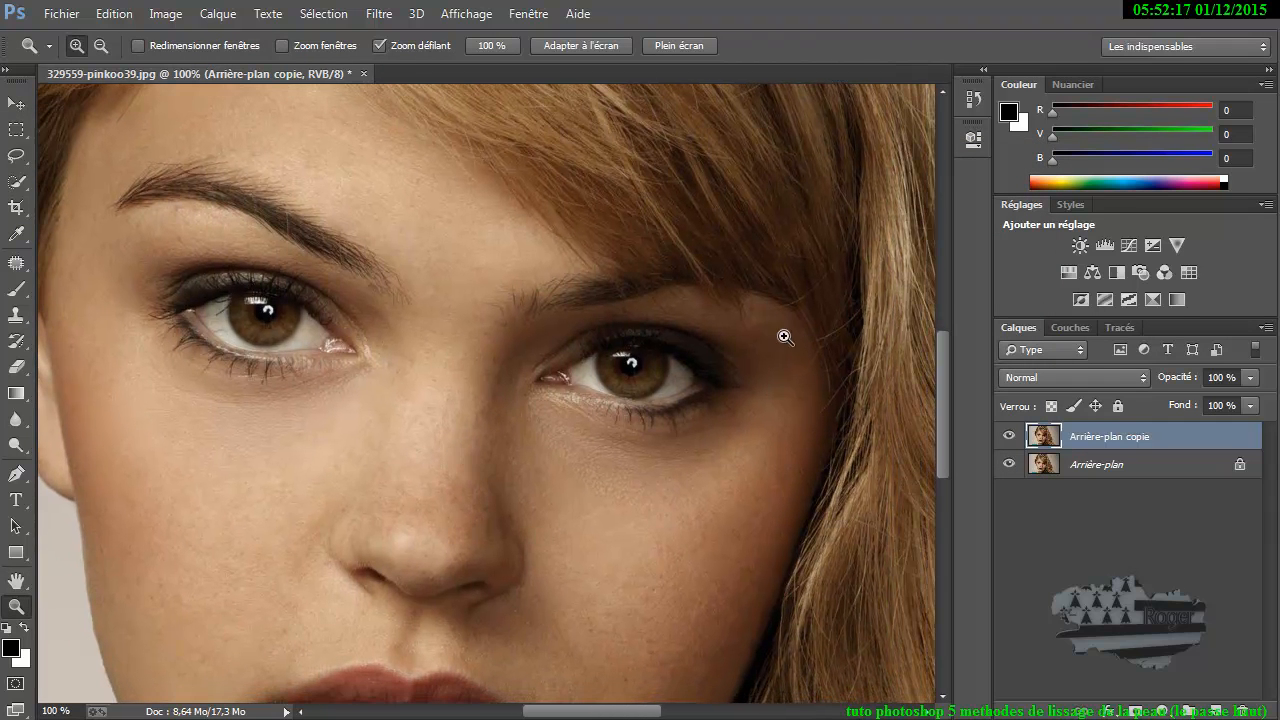
pyautogui.click(385, 14)
pyautogui.moveTo(400, 387)
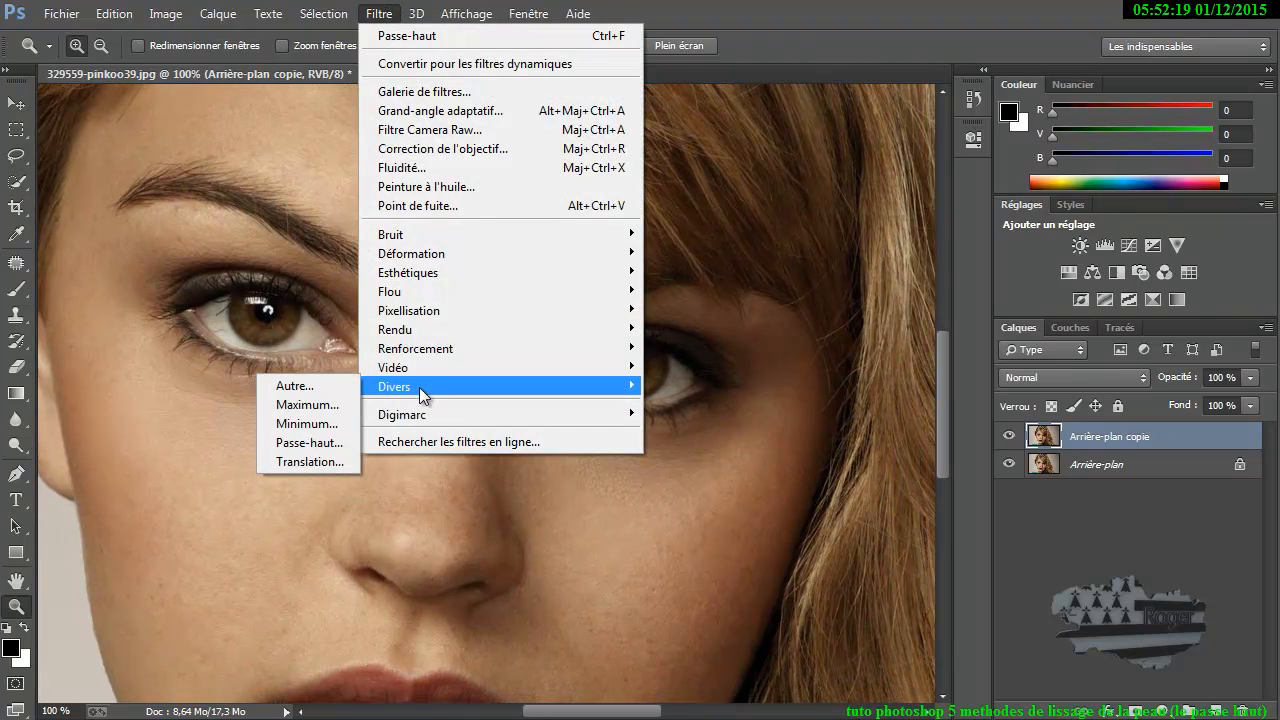
pyautogui.click(318, 443)
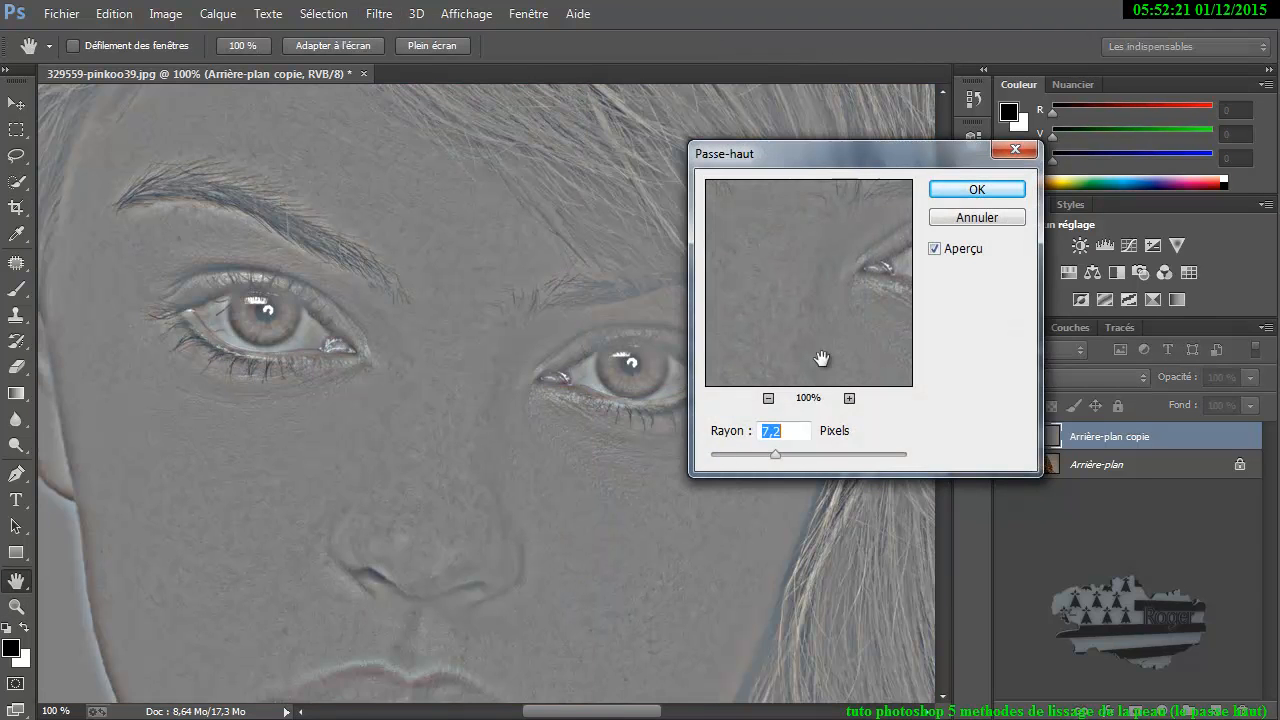
pyautogui.moveTo(866, 156); pyautogui.dragTo(997, 178)
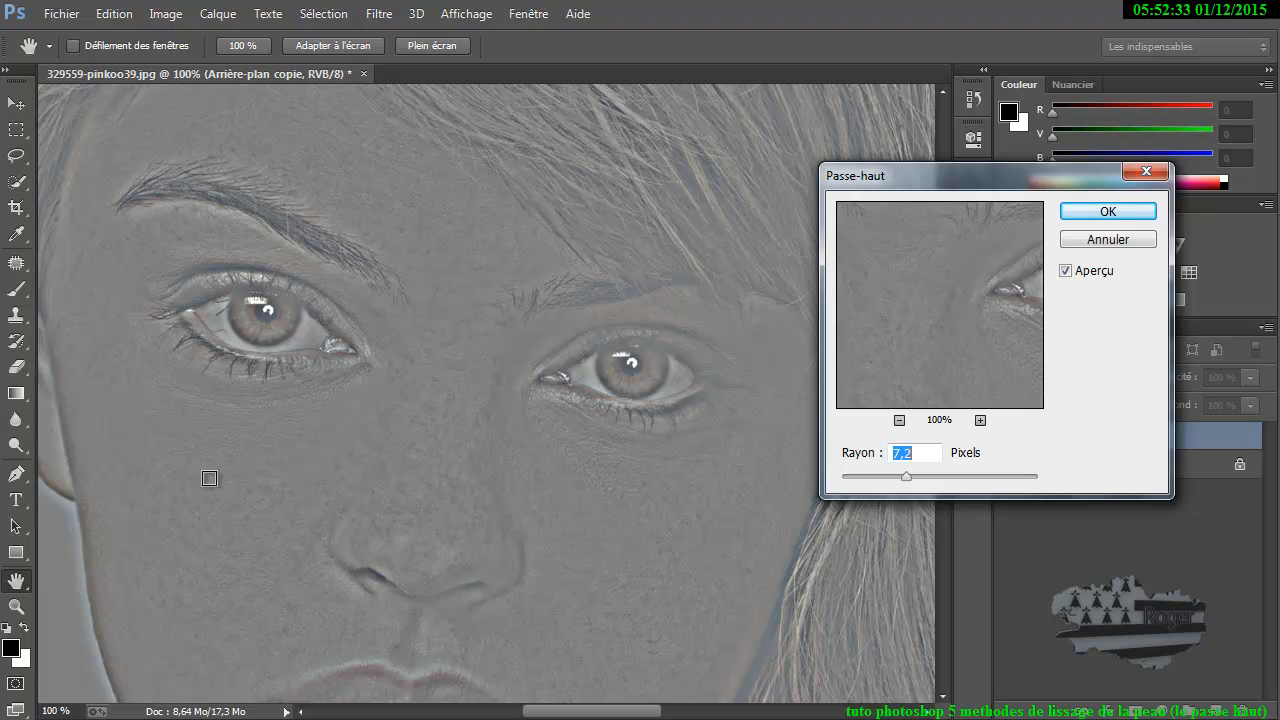
pyautogui.moveTo(907, 481)
pyautogui.mouseDown()
pyautogui.moveTo(888, 477)
pyautogui.moveTo(907, 481)
pyautogui.mouseUp()
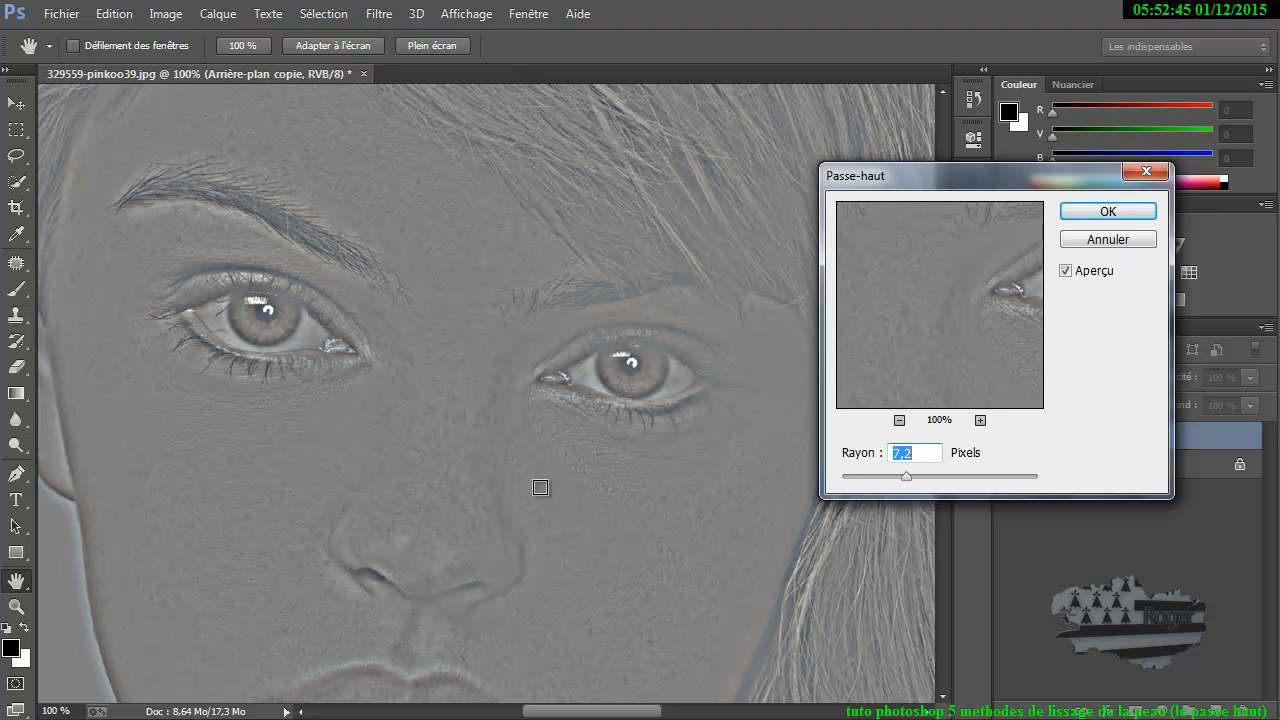
pyautogui.moveTo(906, 477); pyautogui.dragTo(922, 479)
pyautogui.moveTo(922, 483); pyautogui.dragTo(916, 481)
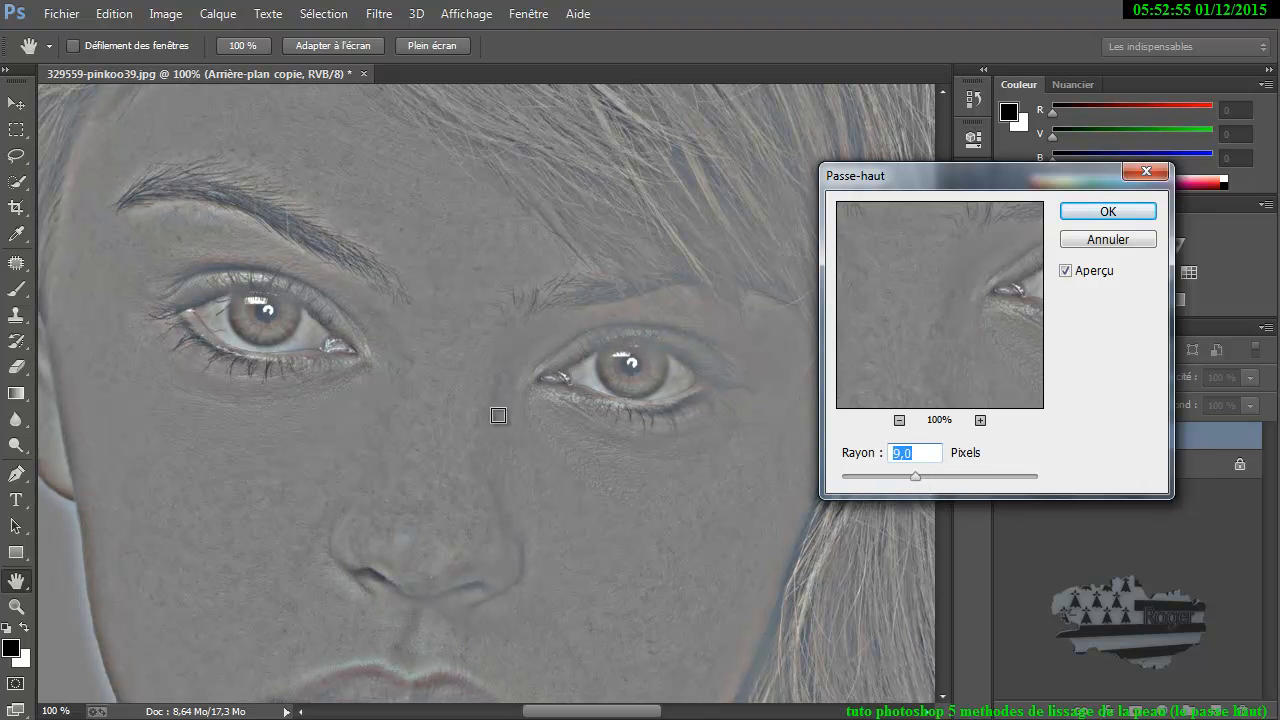
pyautogui.click(1108, 213)
pyautogui.press('z')
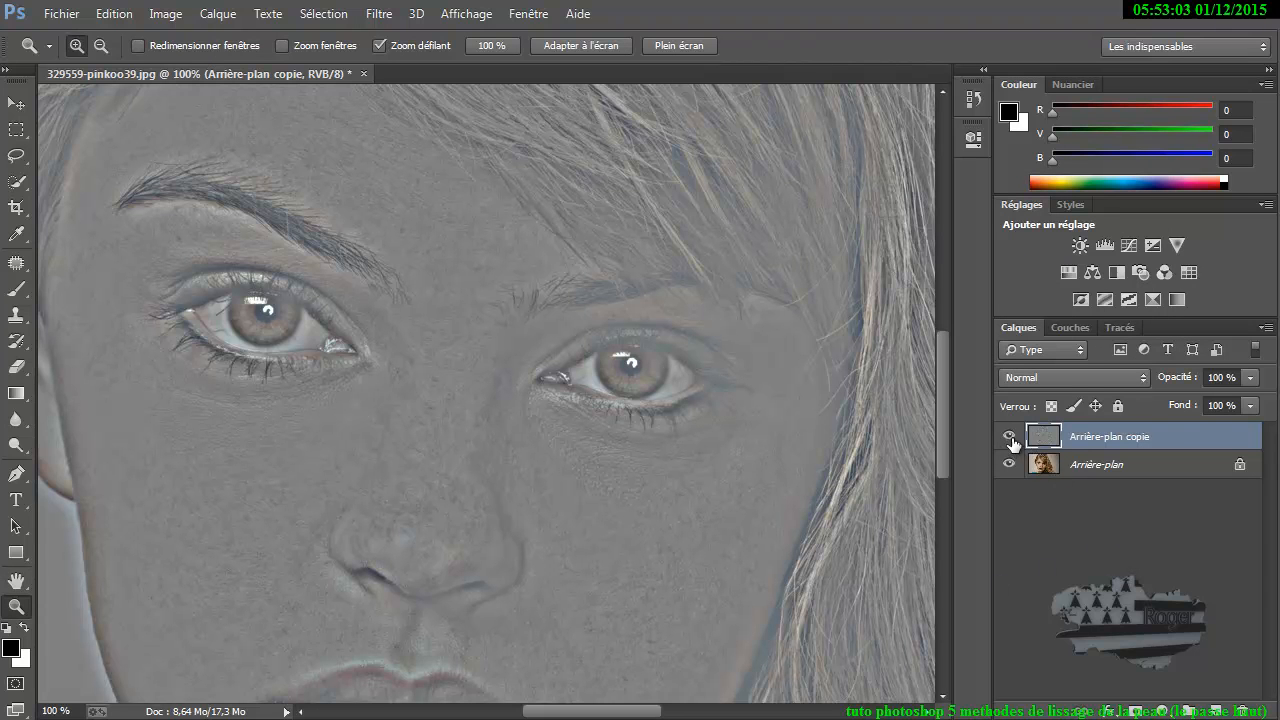
# Set the Arrière-plan copie layer's blend mode to Incrustation and compare the portrait with the layer hidden and shown
pyautogui.click(1056, 378)
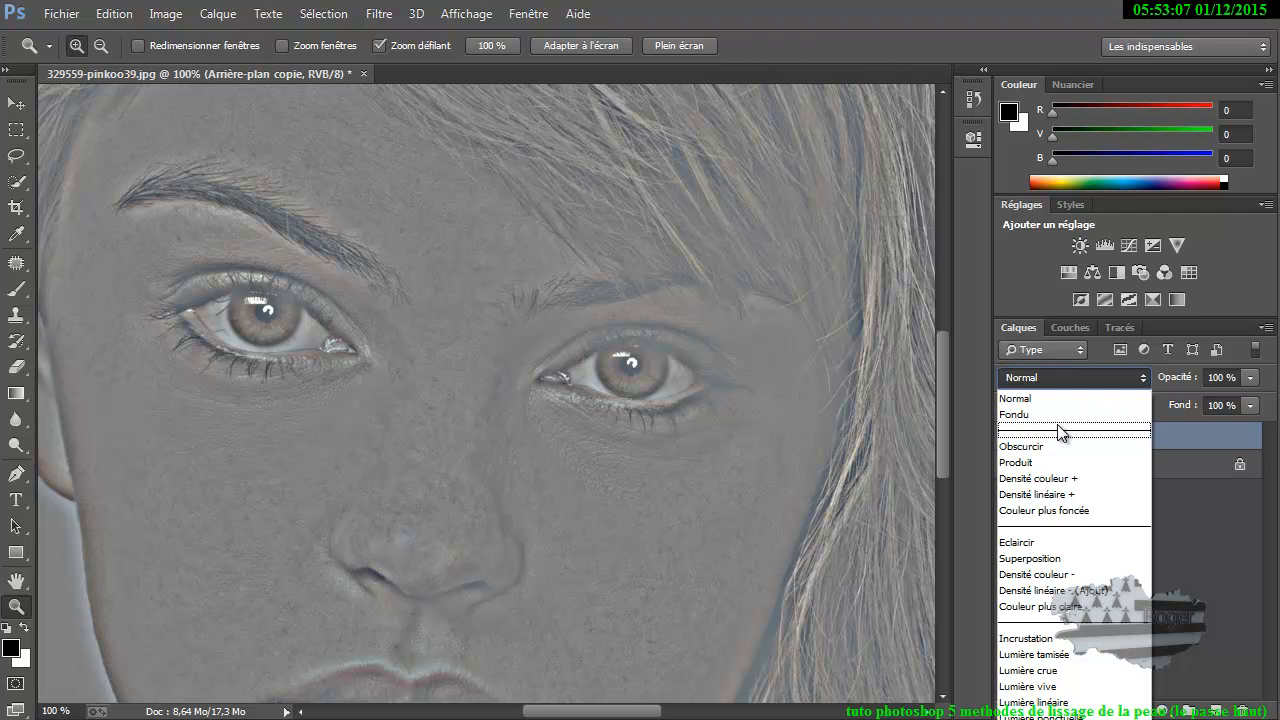
pyautogui.click(1024, 638)
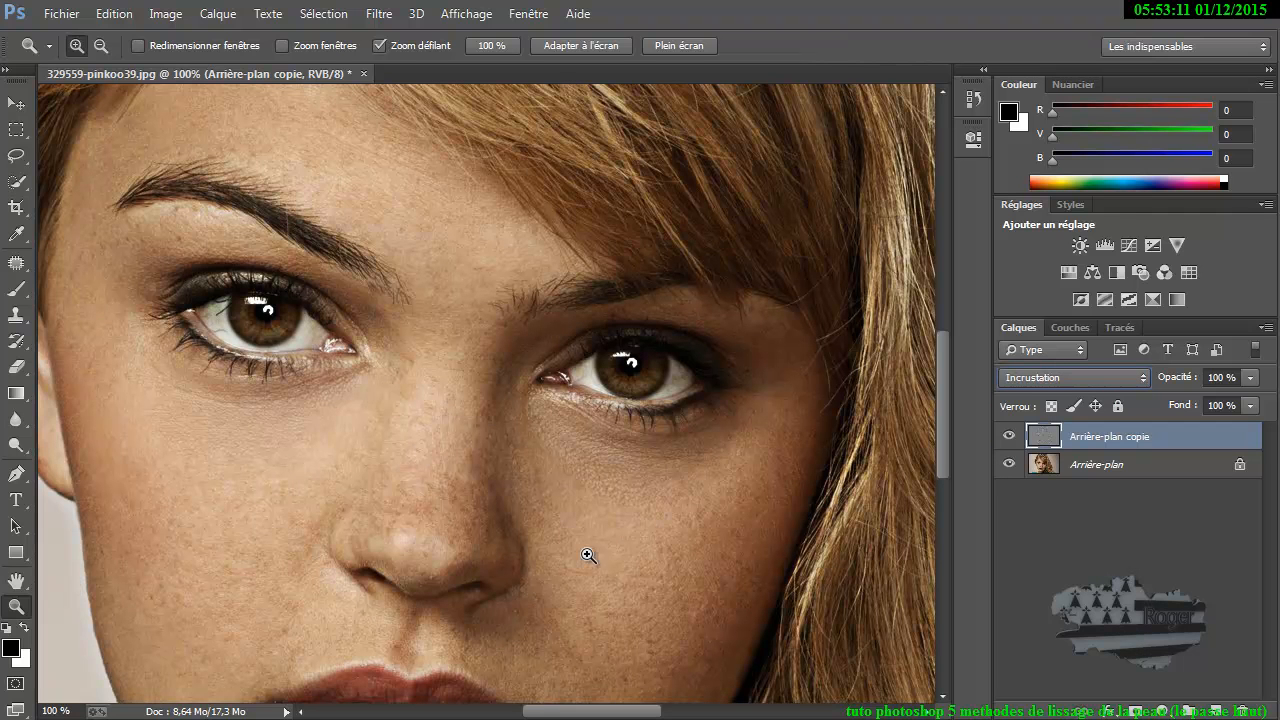
pyautogui.click(1009, 437)
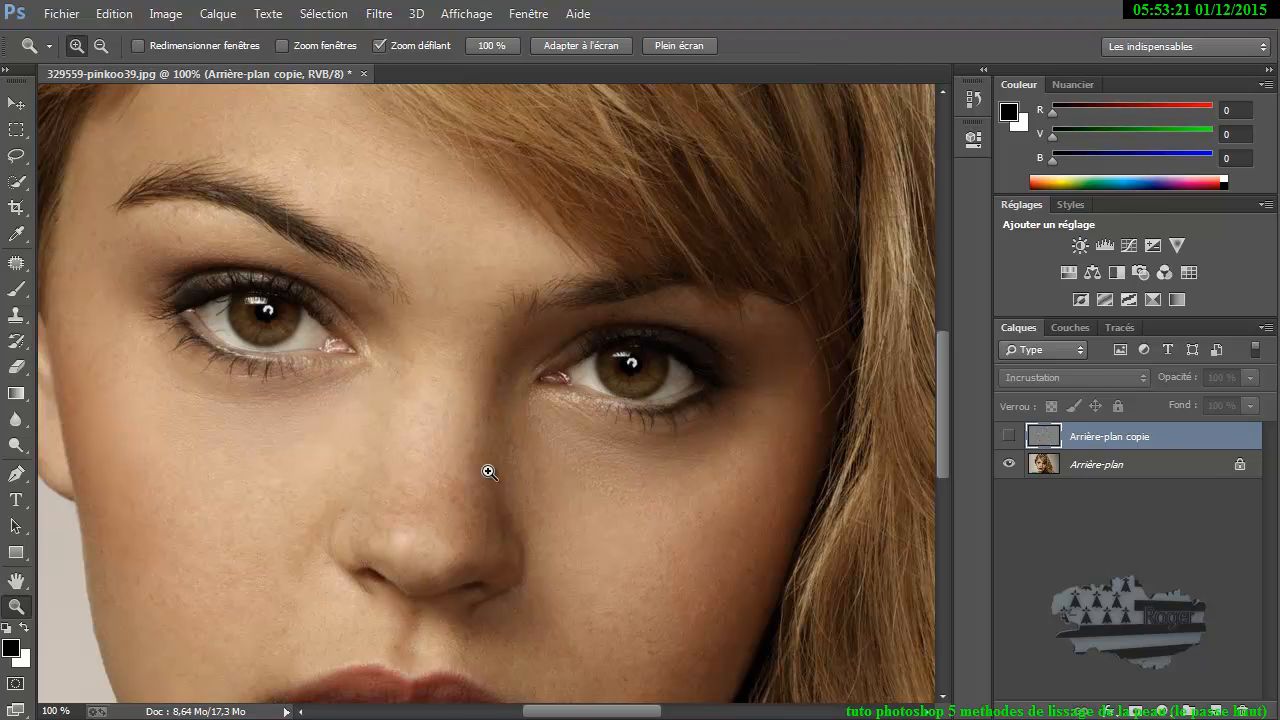
pyautogui.click(1009, 437)
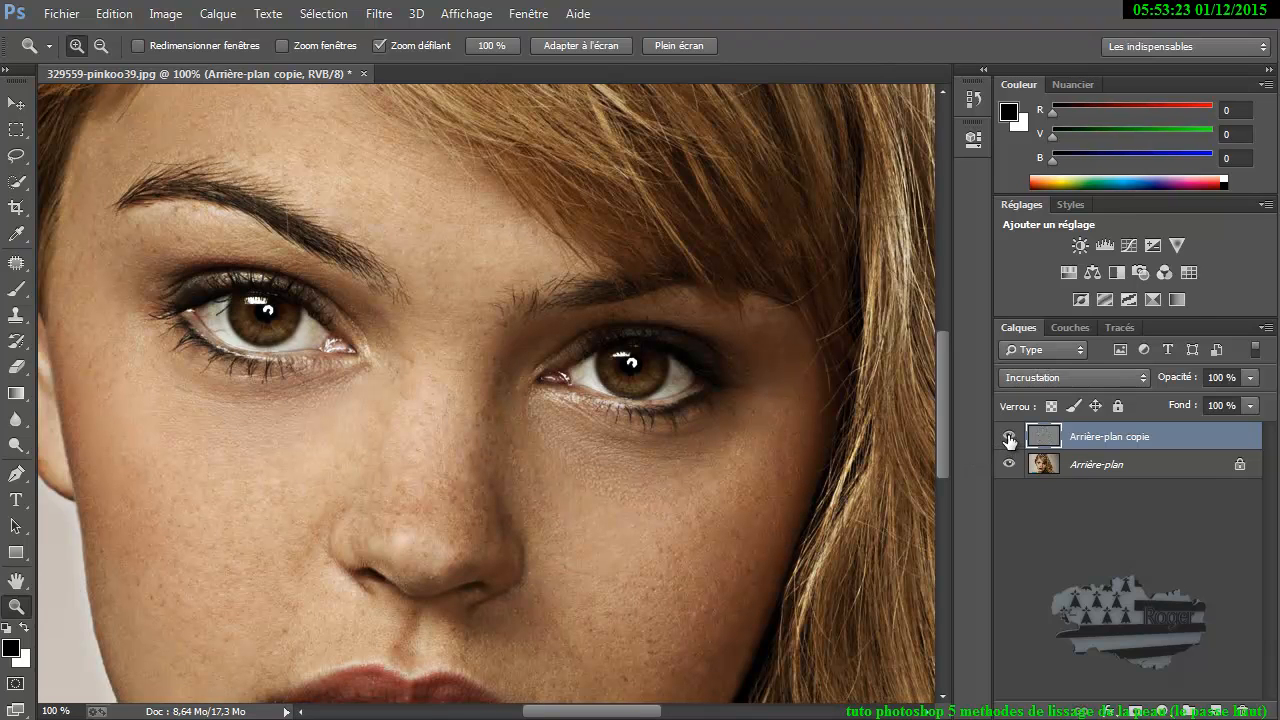
pyautogui.click(1009, 437)
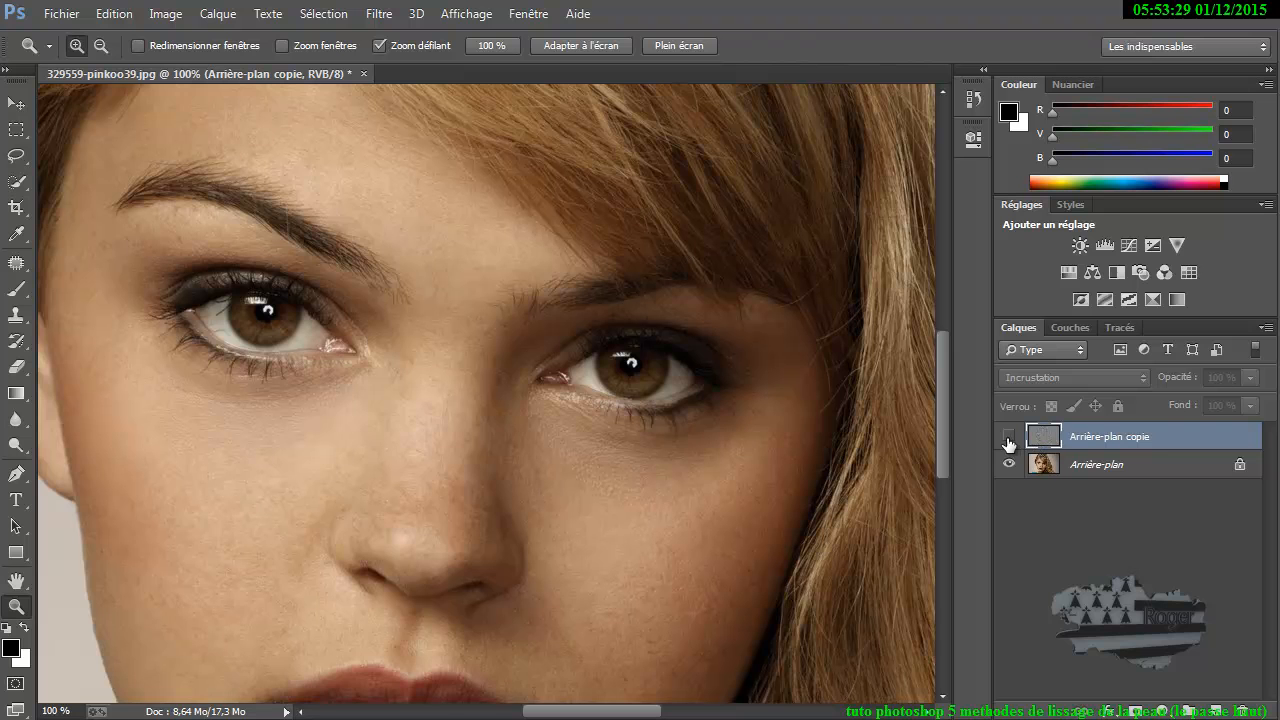
pyautogui.click(1009, 437)
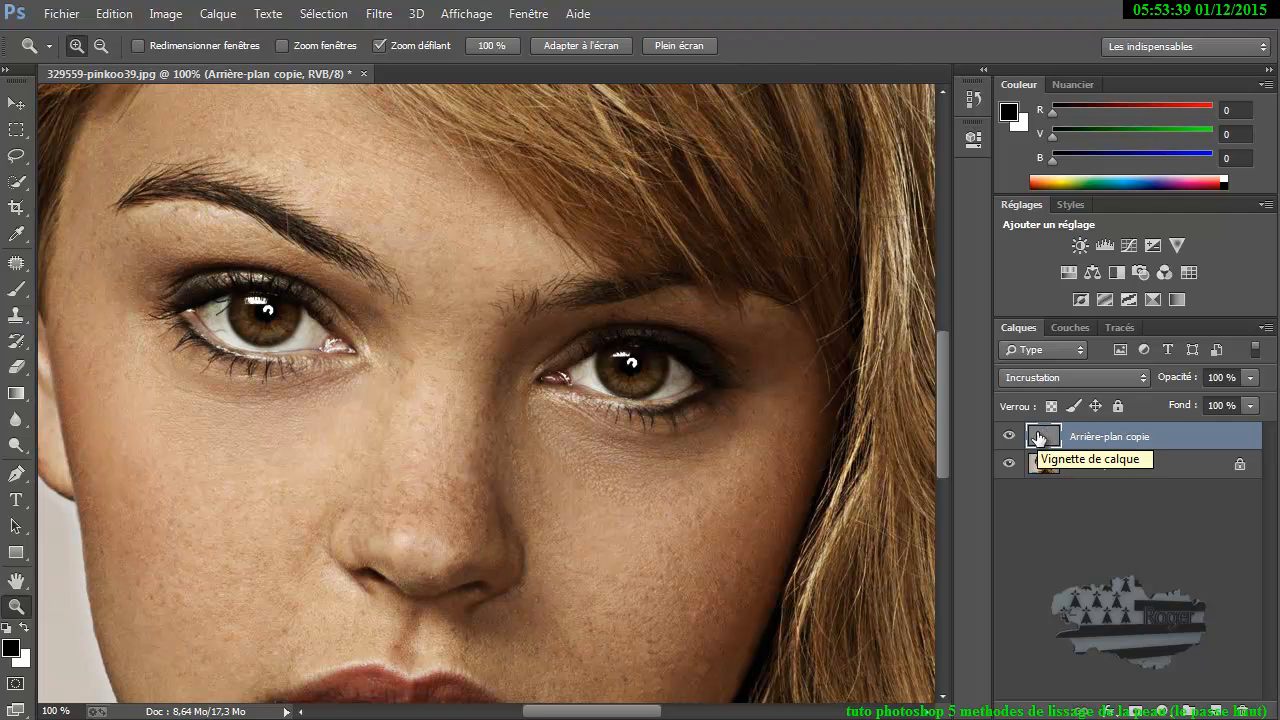
# Invert the Arrière-plan copie layer, then hide it after comparing the skin with and without the effect
pyautogui.moveTo(1038, 438); pyautogui.dragTo(1041, 444)
pyautogui.hotkey('ctrl', 'i')
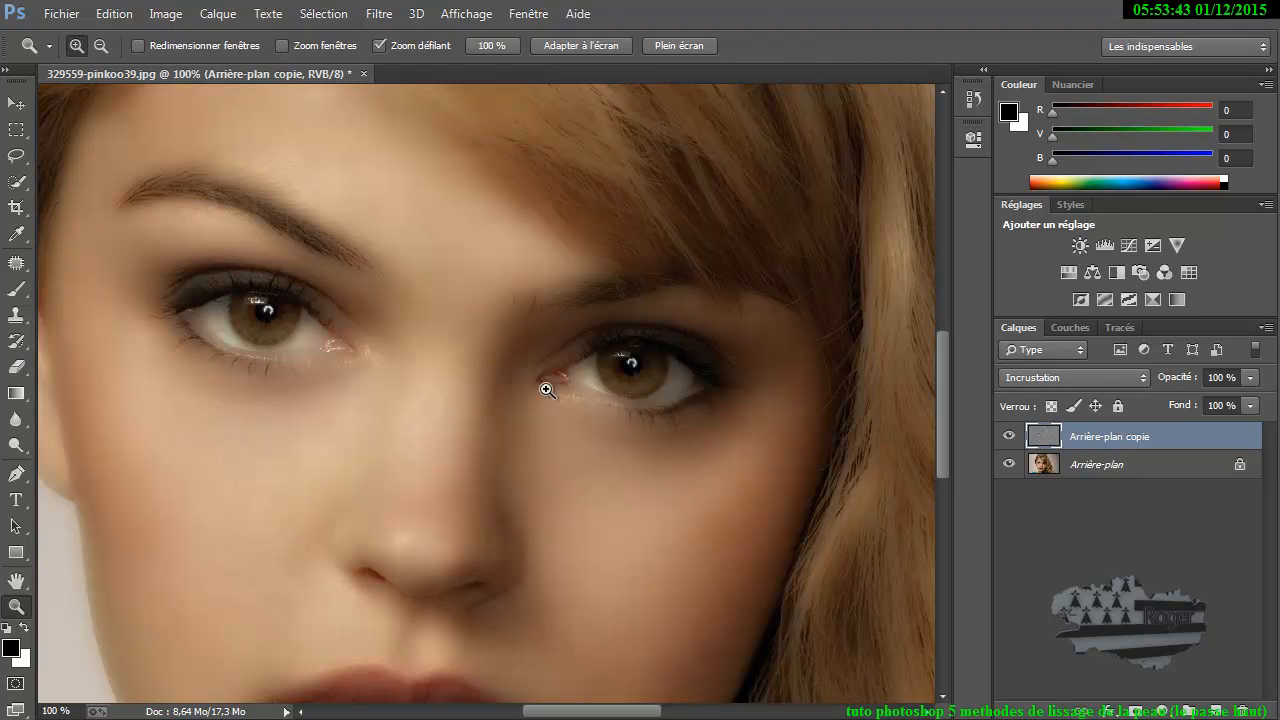
pyautogui.click(1009, 437)
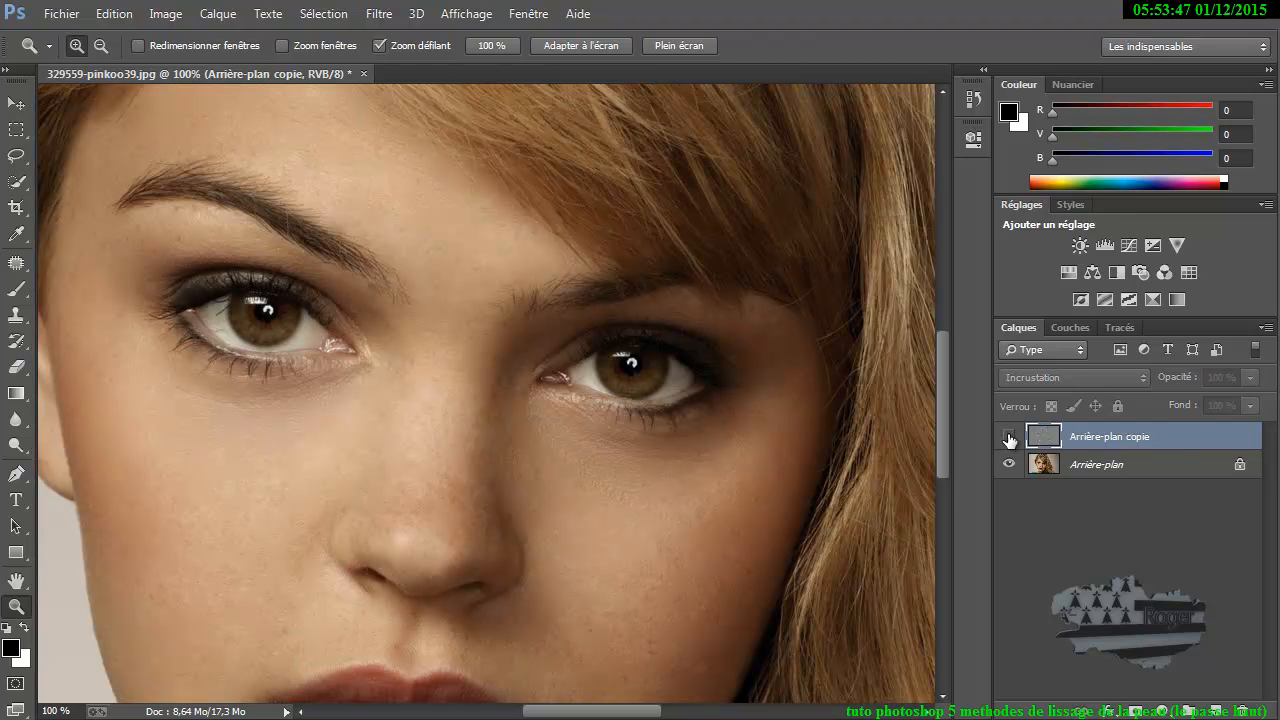
pyautogui.click(1009, 437)
pyautogui.click(1009, 437)
# Duplicate the Arrière-plan layer beneath the inverted high-pass layer and convert the locked original into a normal layer
pyautogui.moveTo(1120, 471); pyautogui.dragTo(1218, 709)
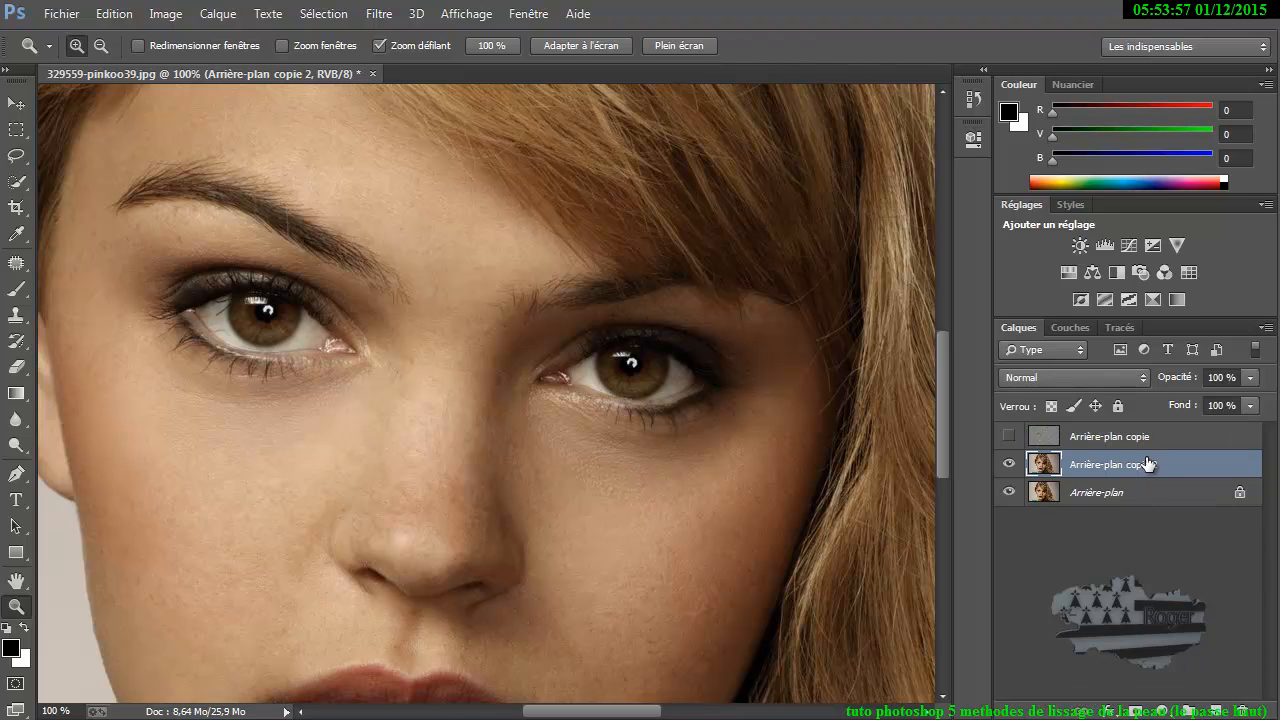
pyautogui.click(1239, 495)
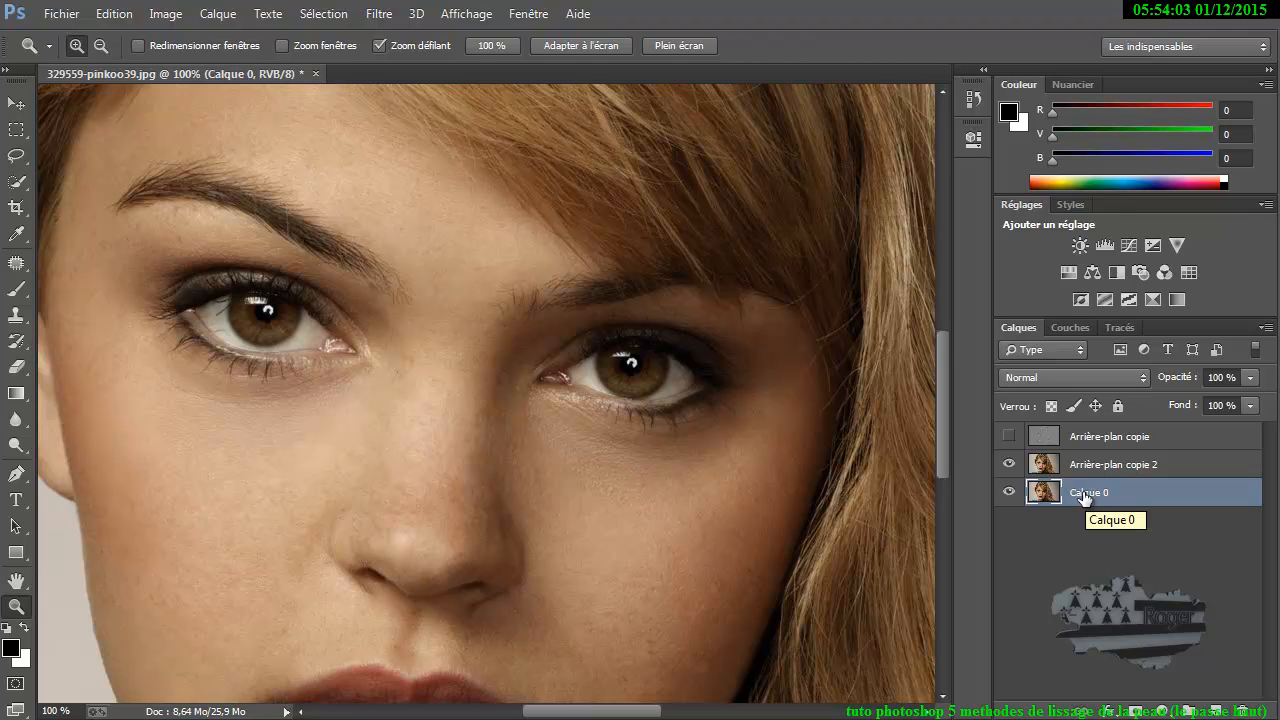
pyautogui.click(1009, 465)
# Show the Arrière-plan copie layer again and add a white layer mask to it, with the whole image in view
pyautogui.click(1042, 441)
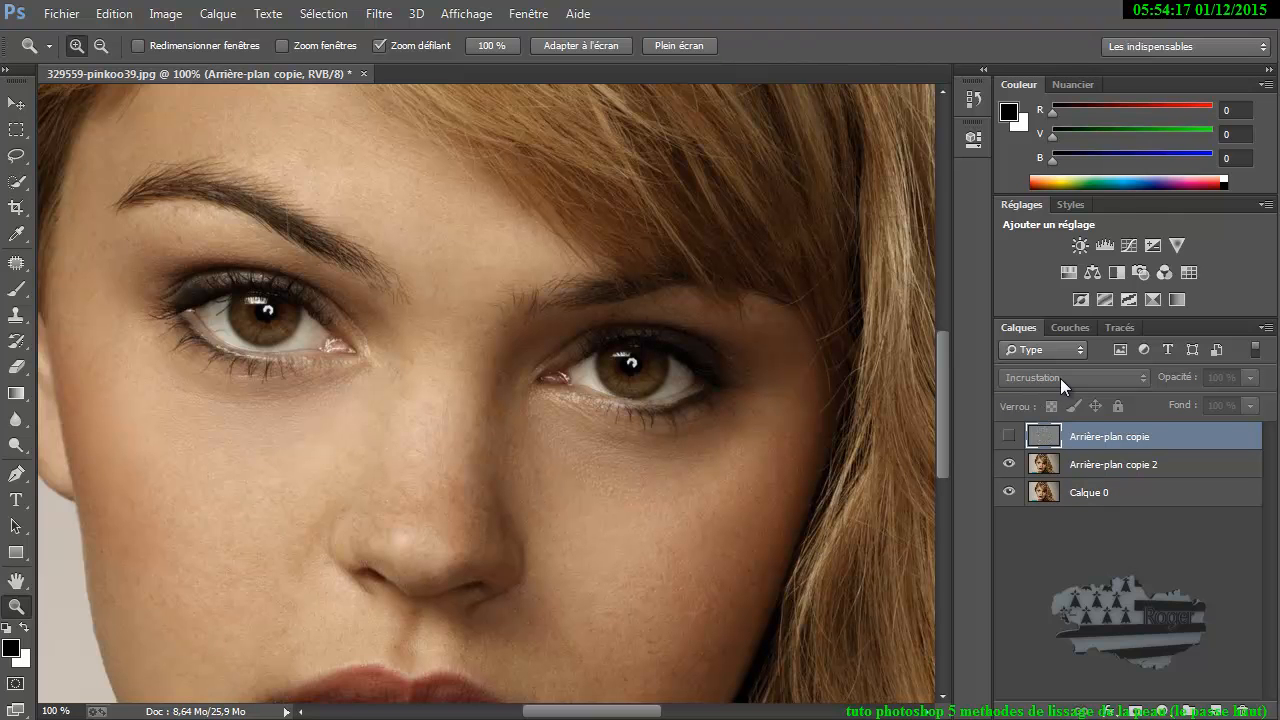
pyautogui.click(1008, 436)
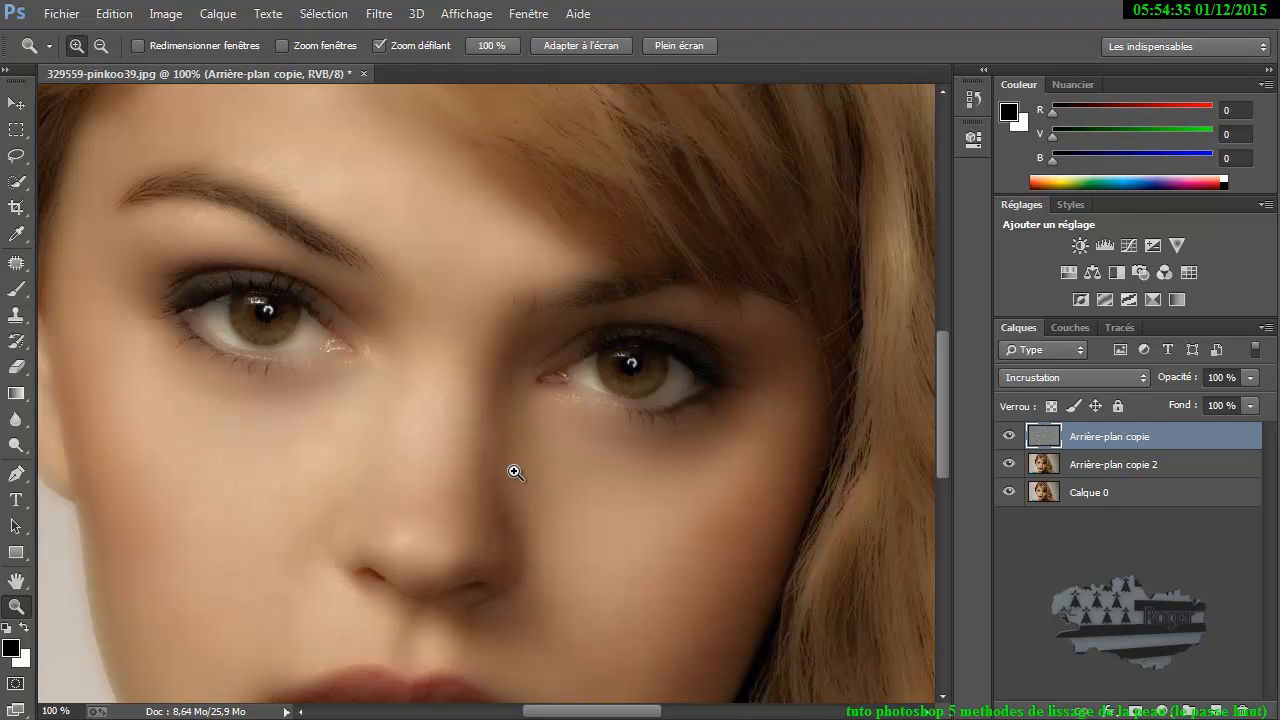
pyautogui.click(18, 583)
pyautogui.doubleClick(18, 583)
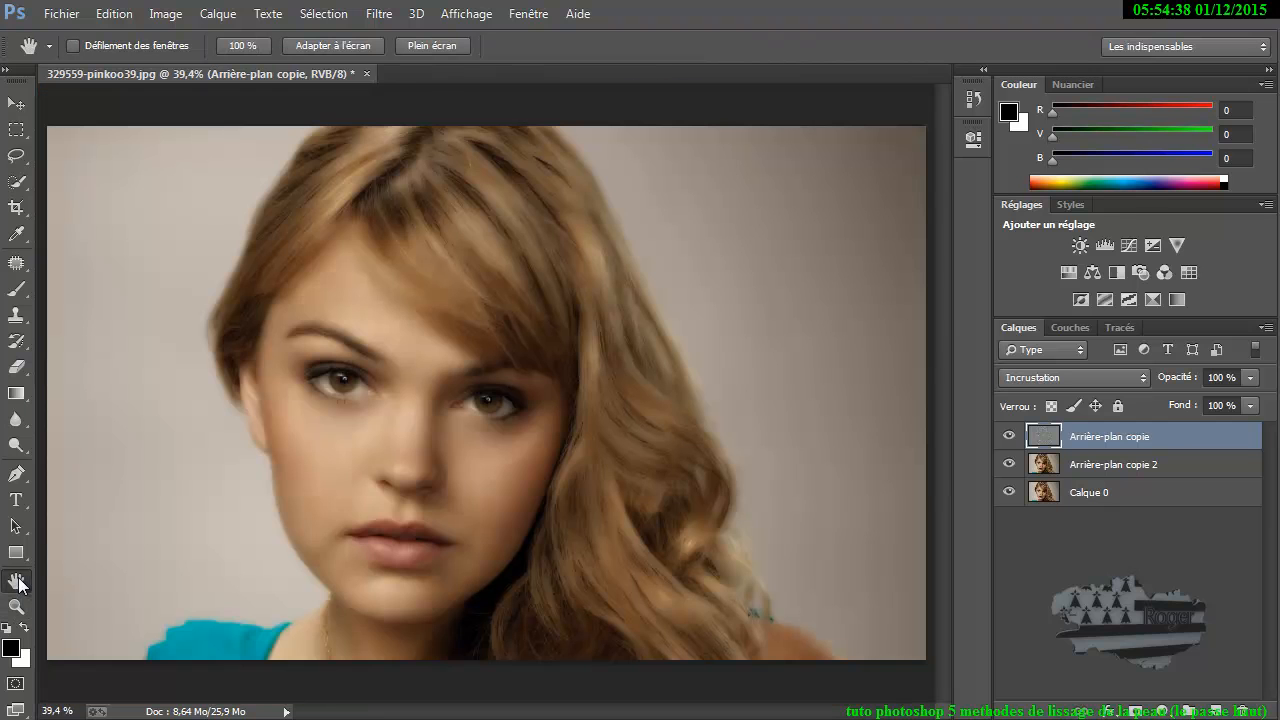
pyautogui.click(1134, 711)
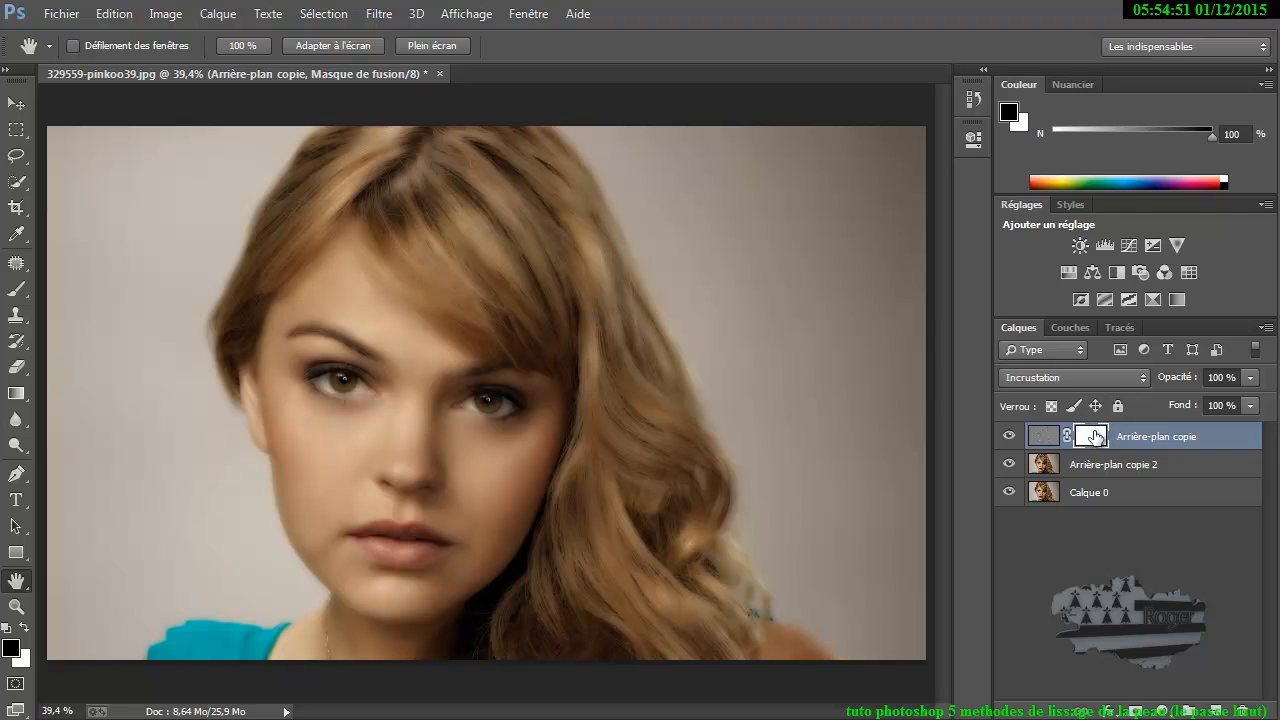
pyautogui.click(1045, 445)
pyautogui.click(1048, 463)
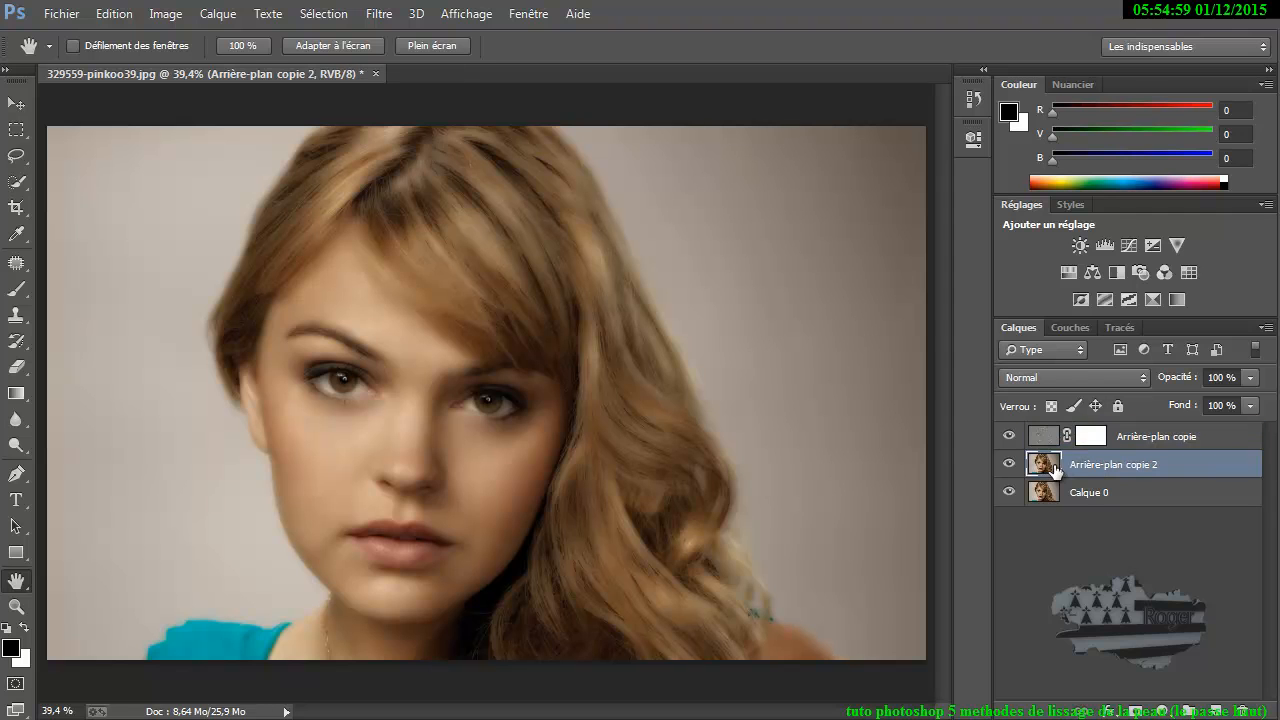
pyautogui.click(1094, 440)
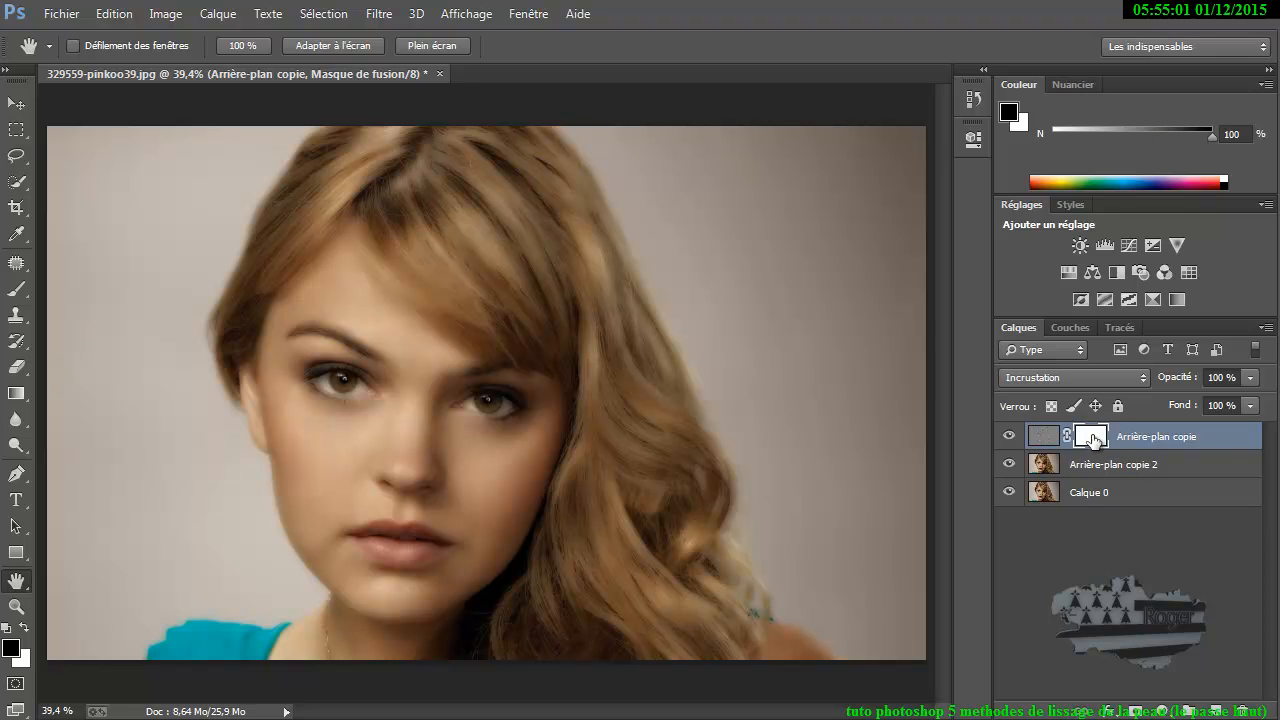
pyautogui.click(167, 14)
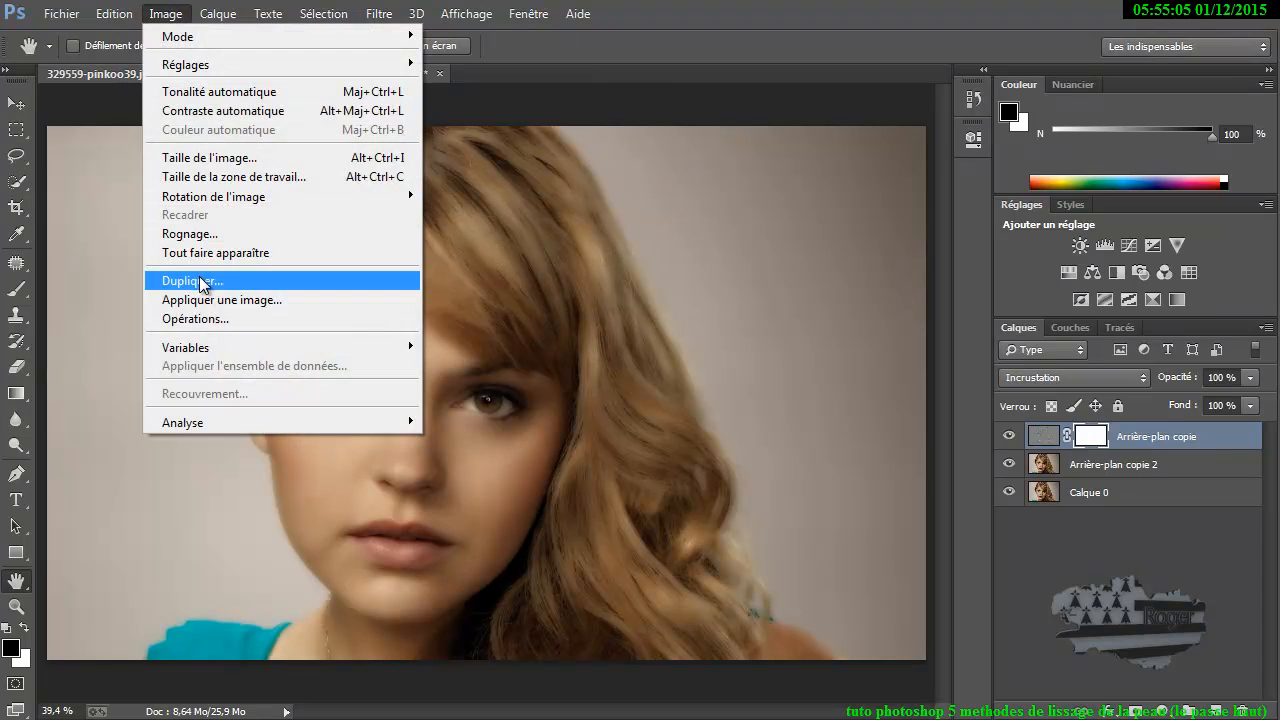
pyautogui.click(209, 302)
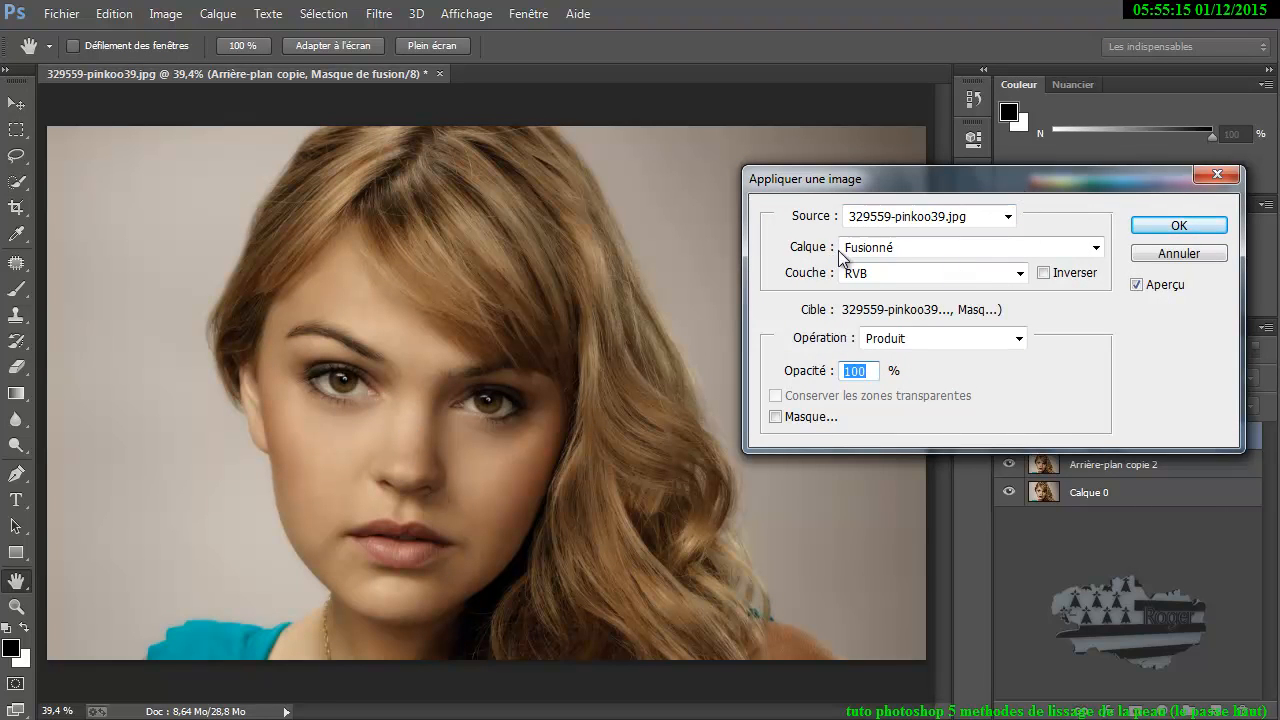
pyautogui.click(1094, 247)
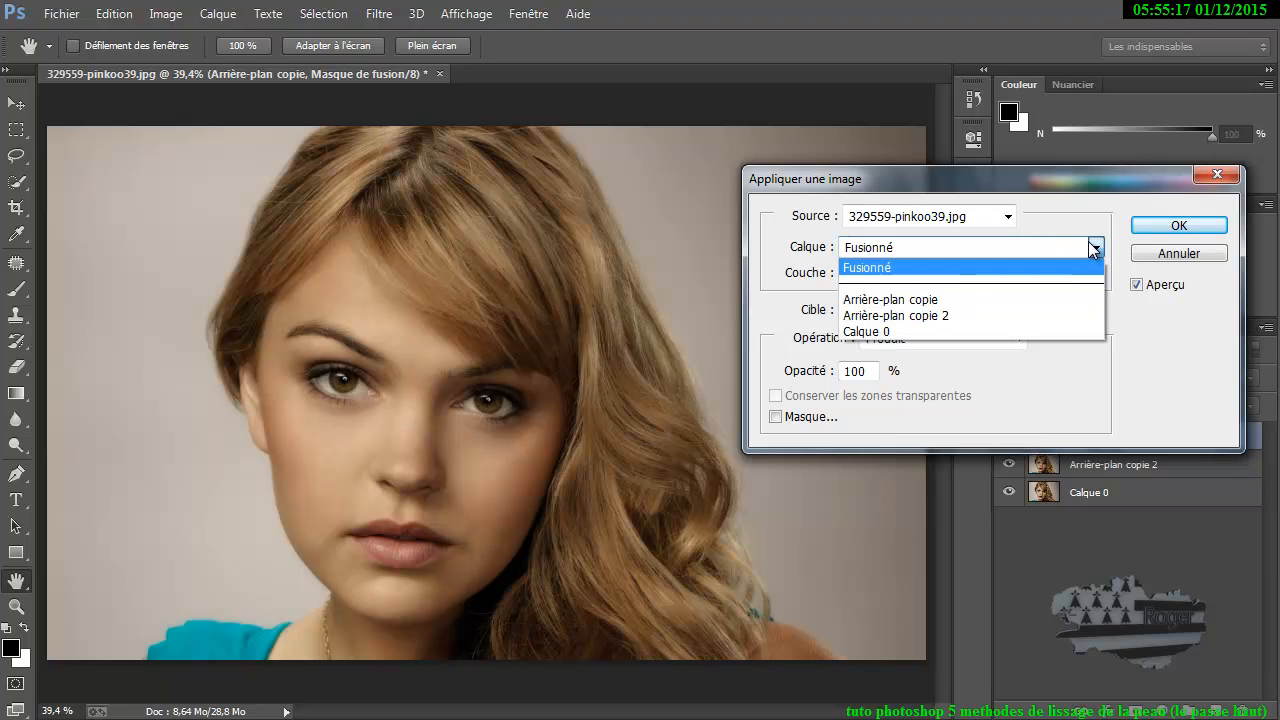
pyautogui.click(1050, 313)
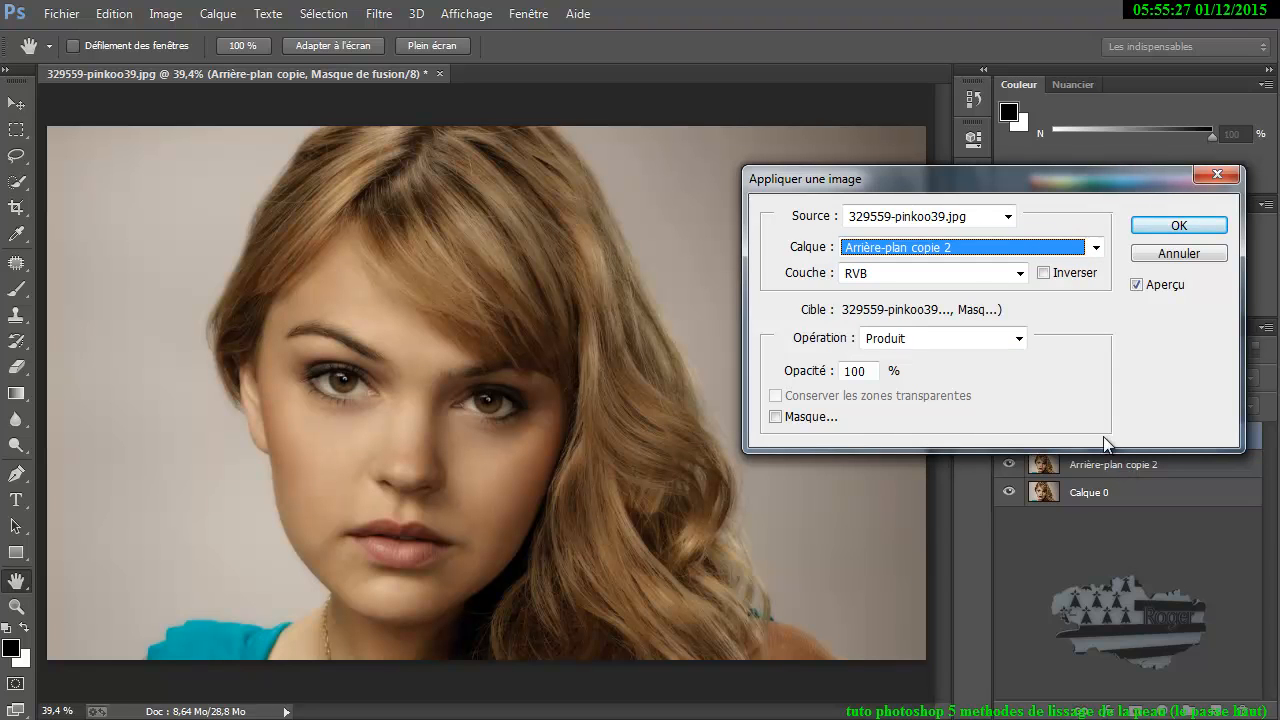
pyautogui.click(906, 269)
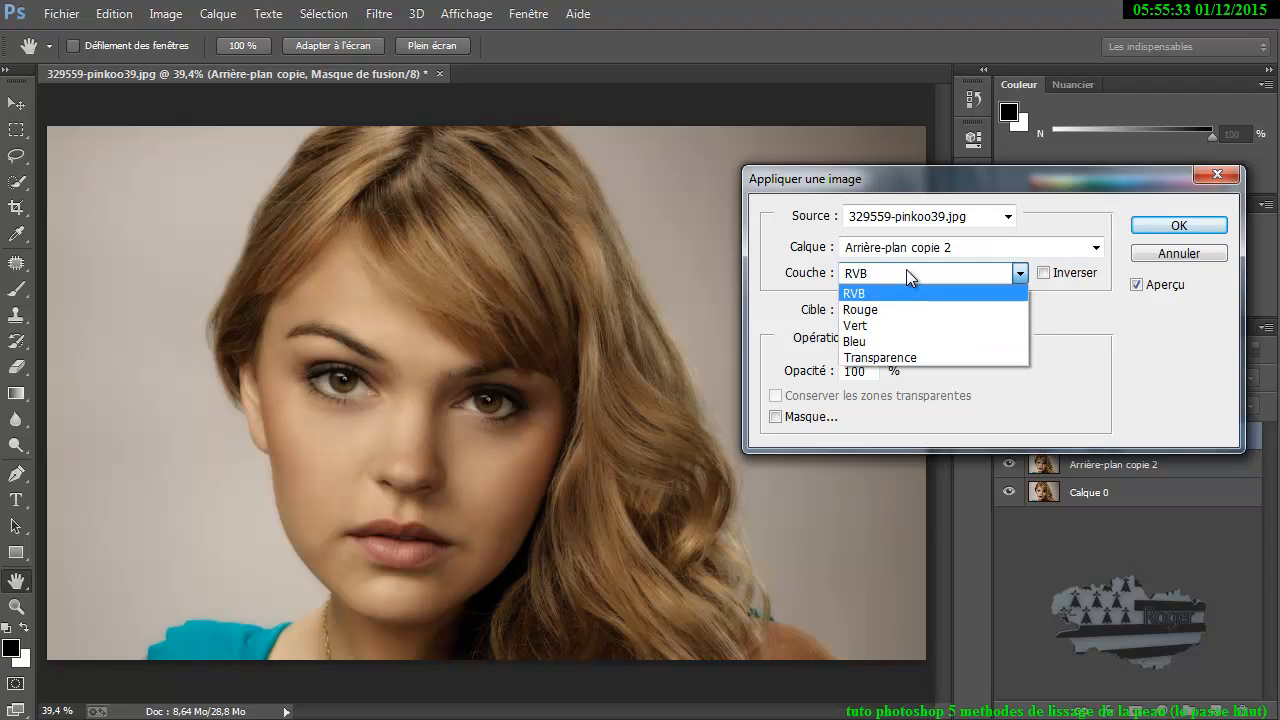
pyautogui.click(906, 269)
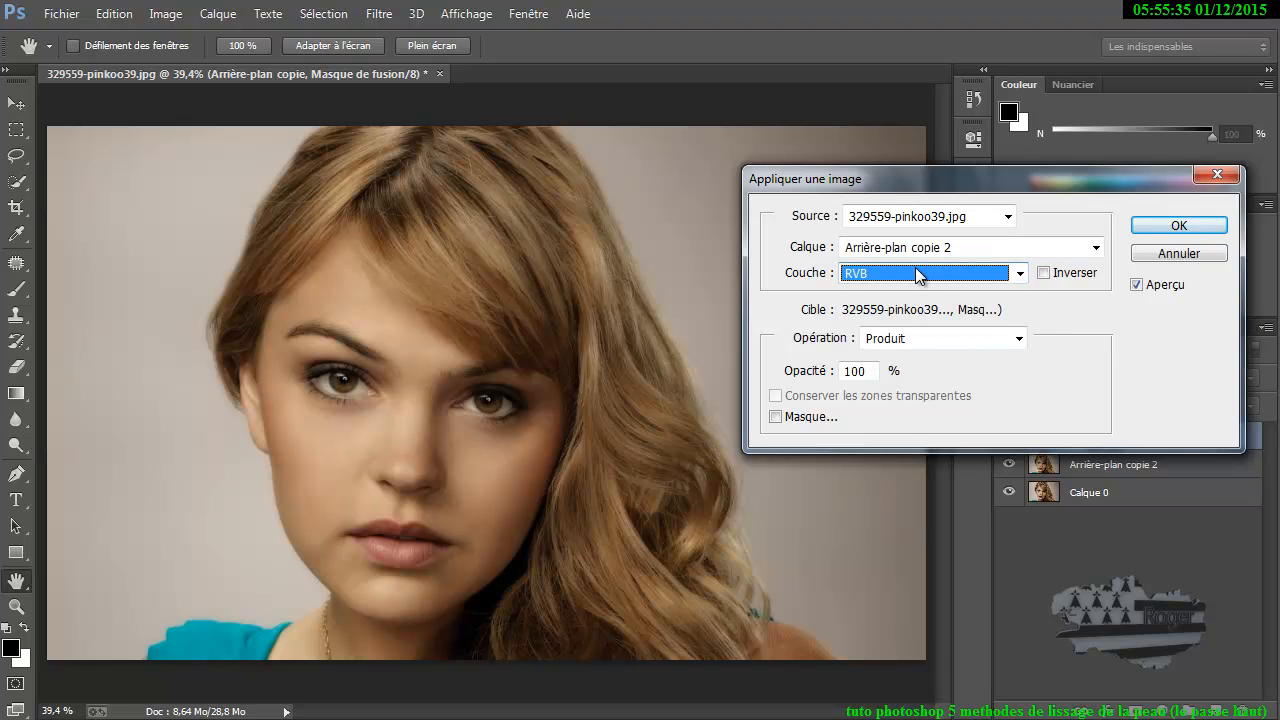
pyautogui.click(1179, 253)
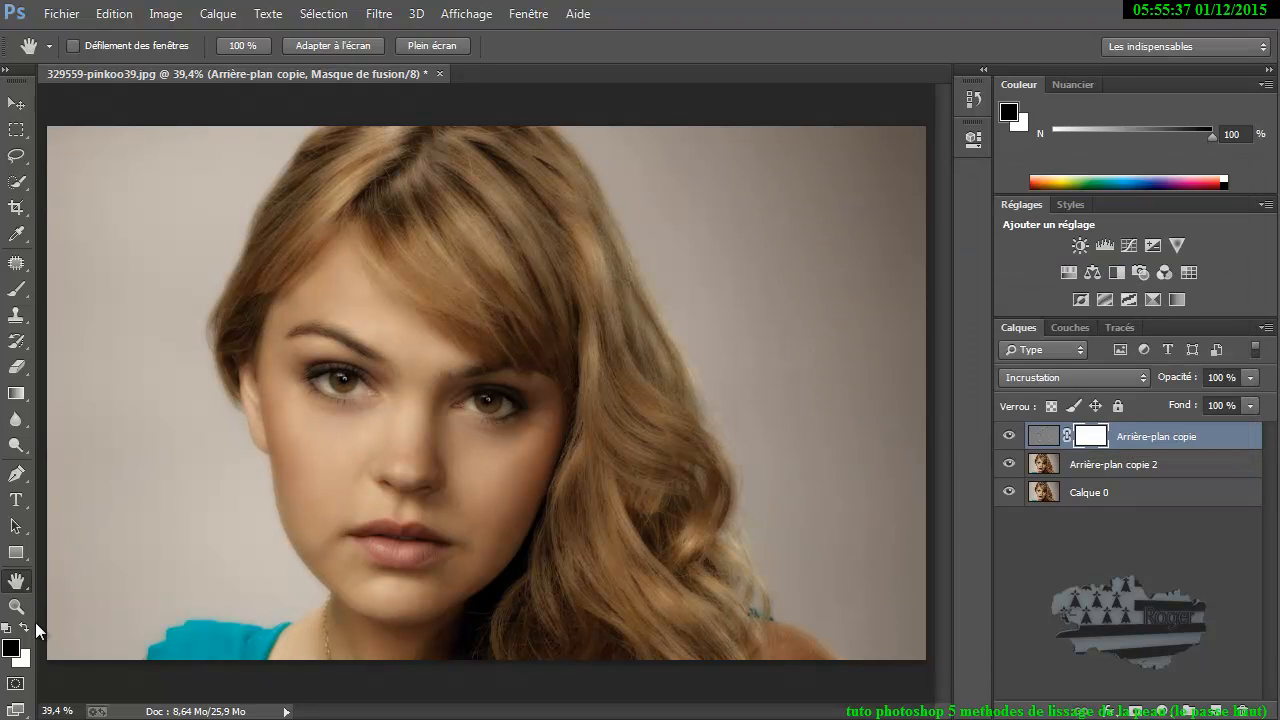
# Start Appliquer une image on the Arrière-plan copie mask at 100% view, using Arrière-plan copie 2 as the source layer
pyautogui.doubleClick(16, 606)
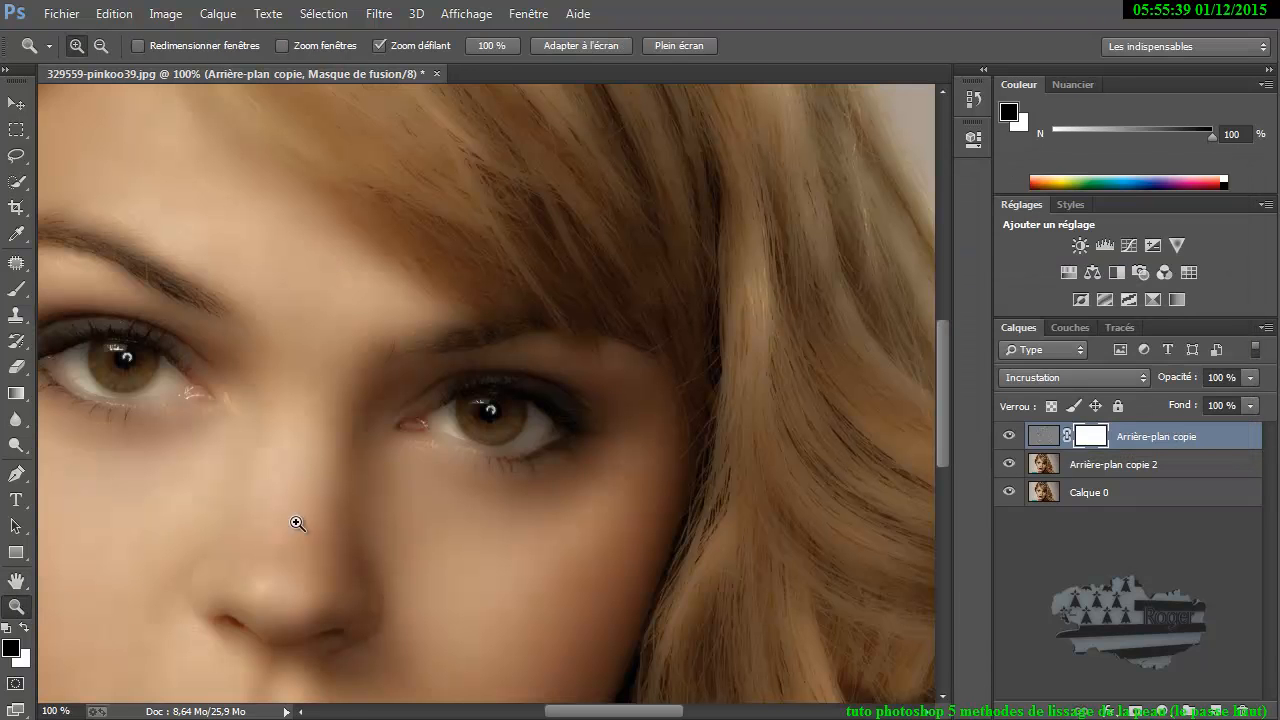
pyautogui.moveTo(331, 506); pyautogui.dragTo(514, 450)
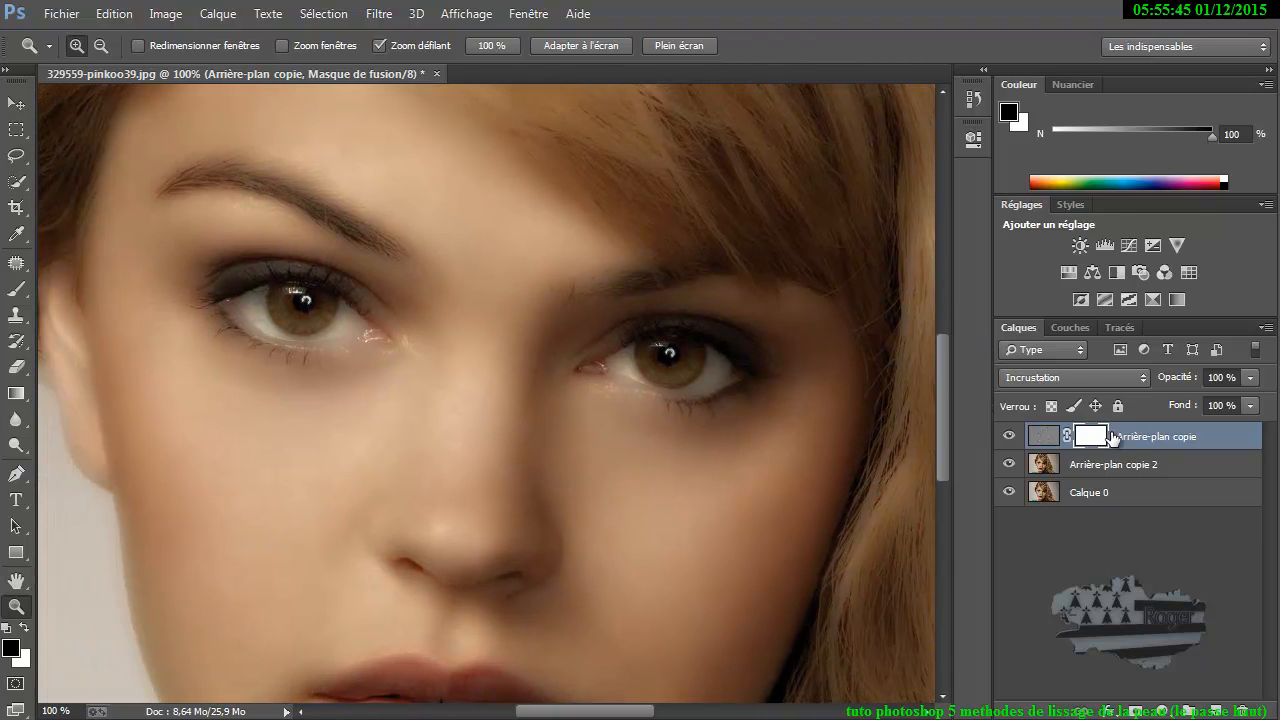
pyautogui.click(164, 13)
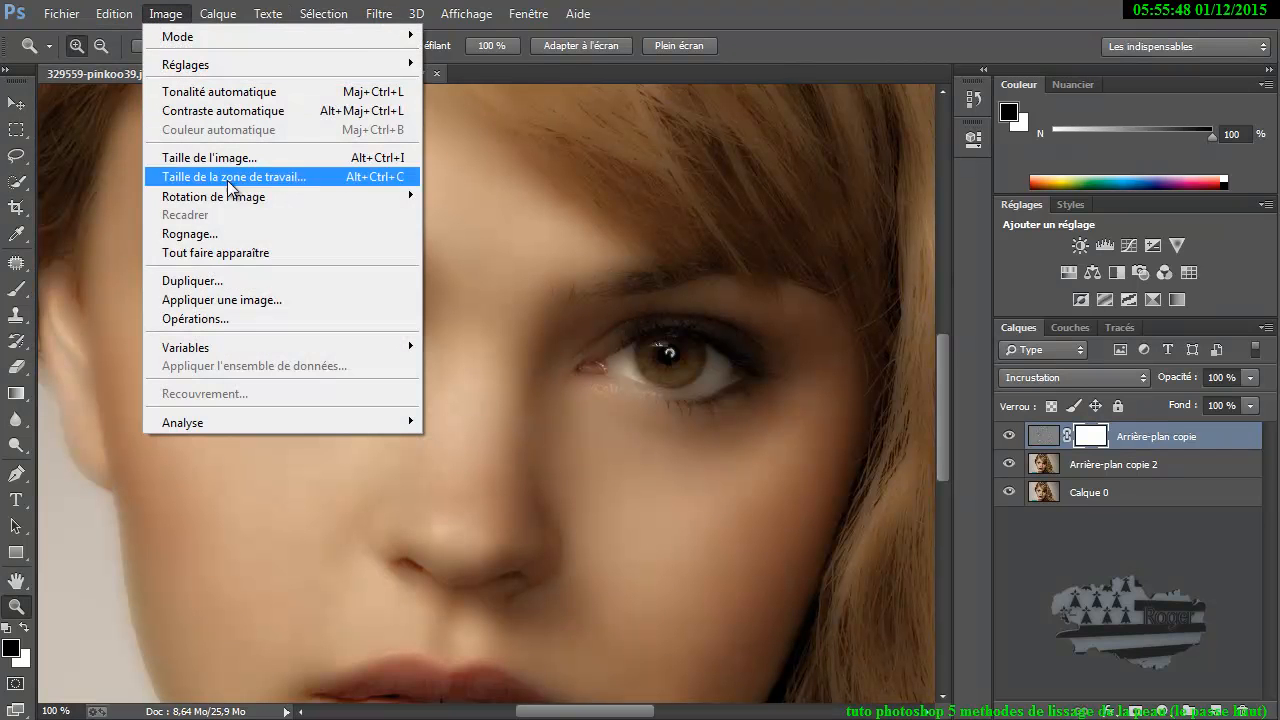
pyautogui.click(236, 299)
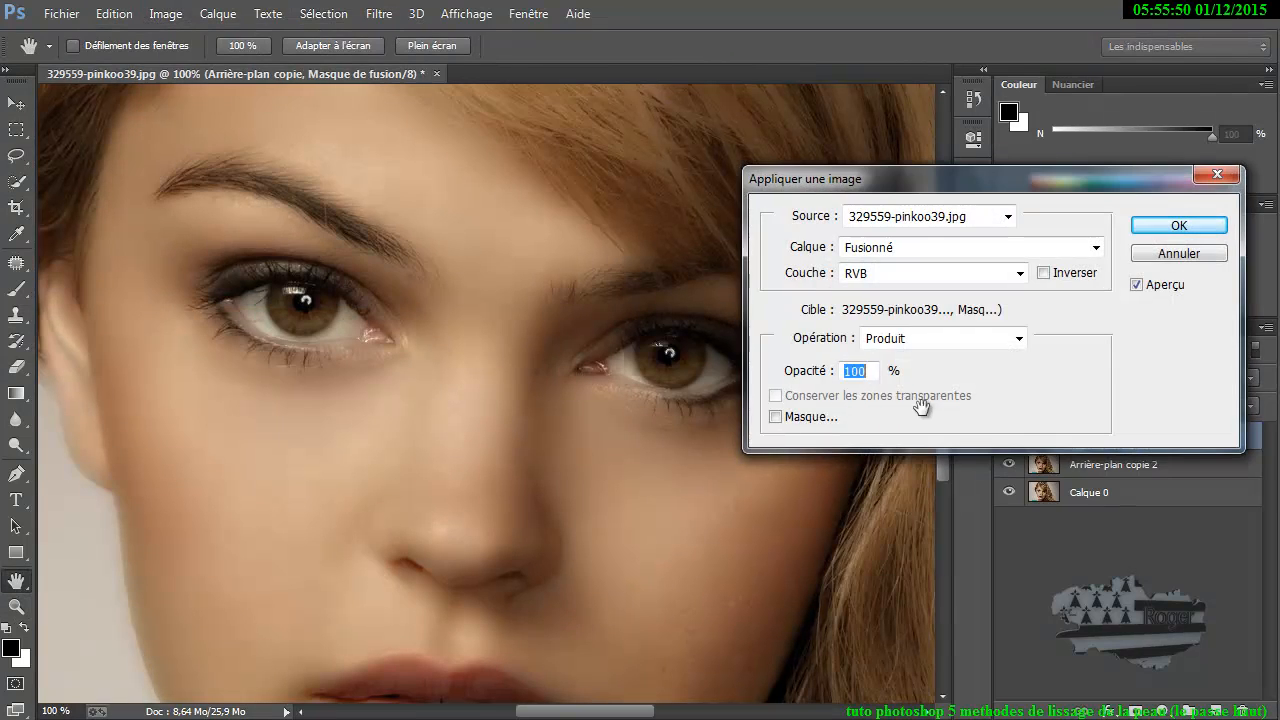
pyautogui.click(956, 246)
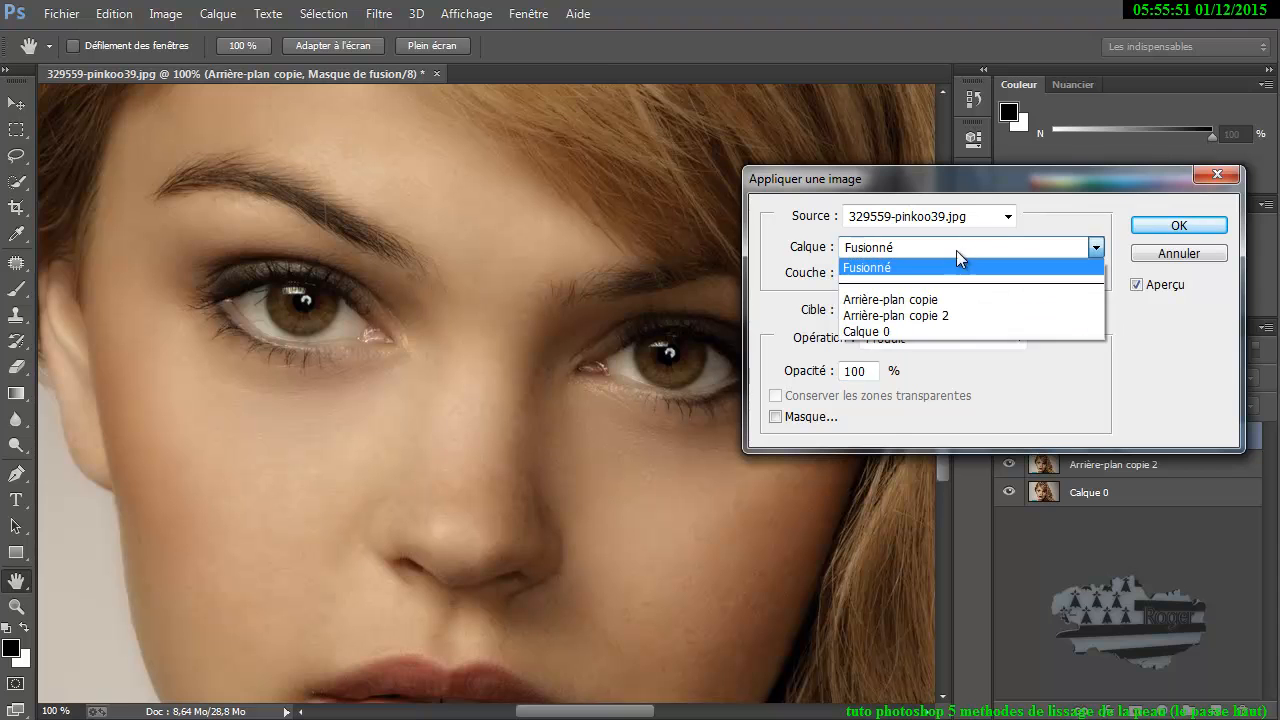
pyautogui.click(958, 316)
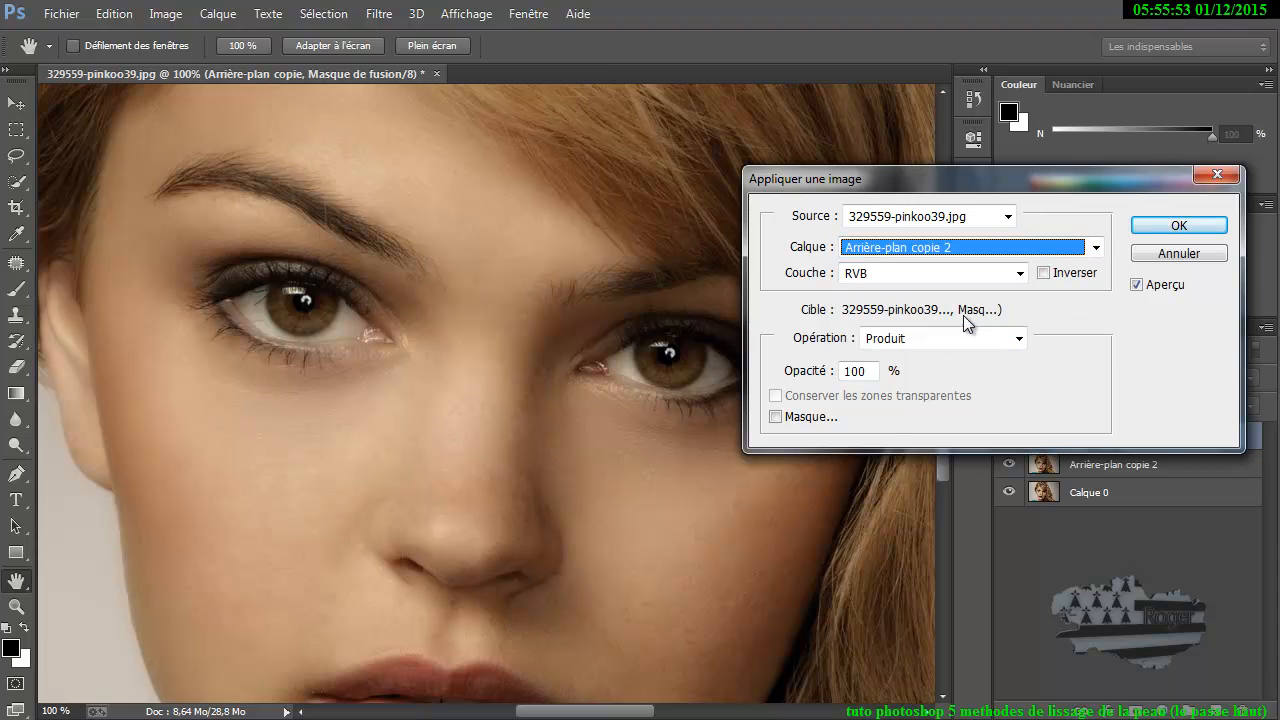
# Preview the Rouge, Vert, Bleu and Transparence channels of Arrière-plan copie 2 as the source for the layer mask
pyautogui.click(906, 272)
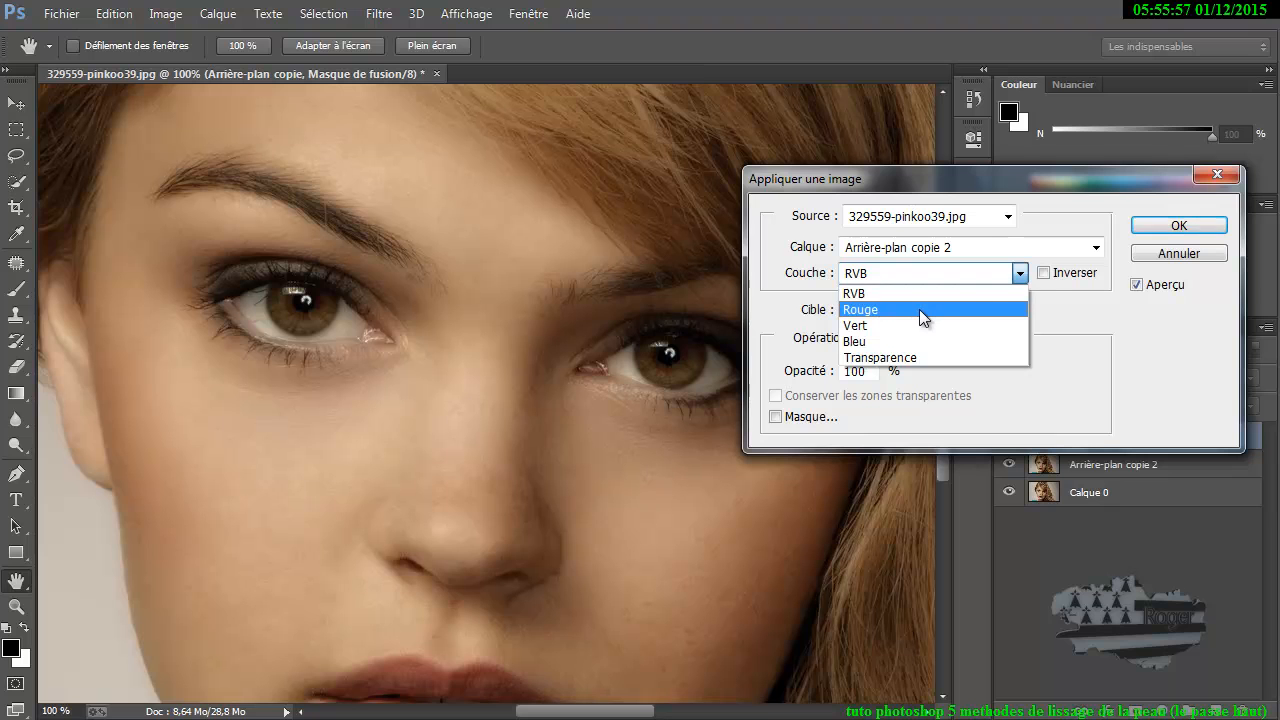
pyautogui.click(919, 309)
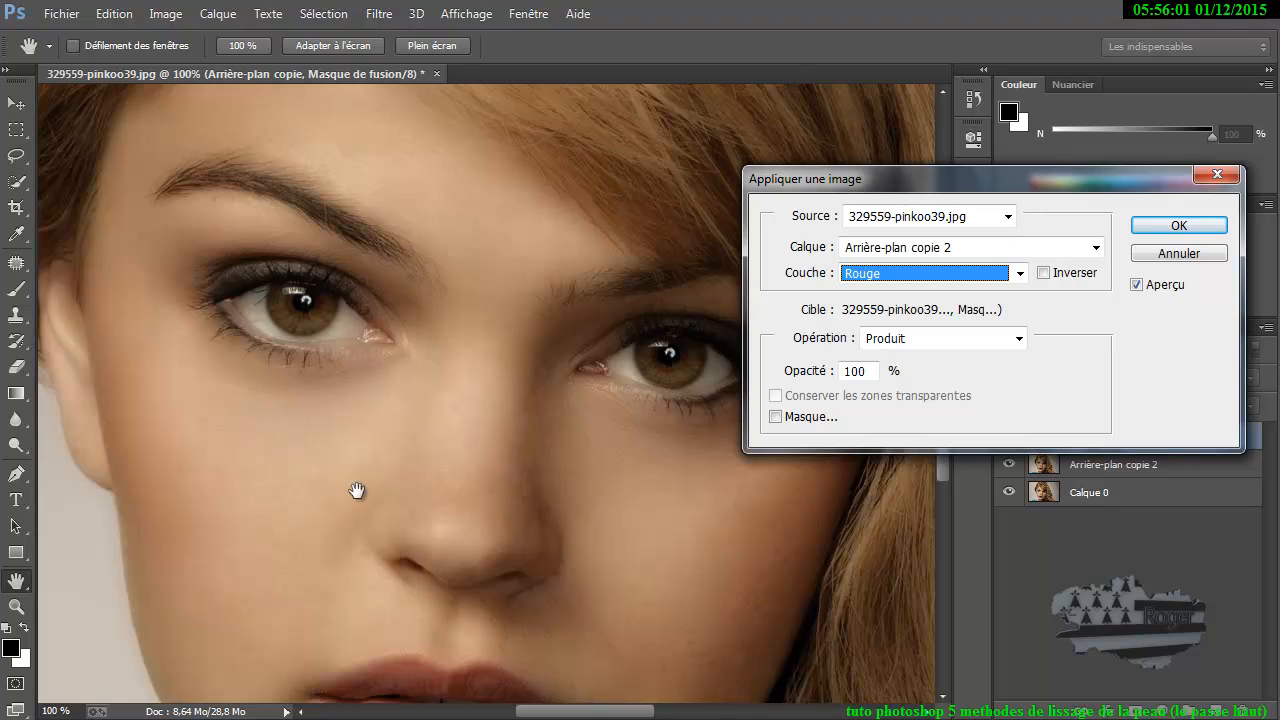
pyautogui.click(906, 279)
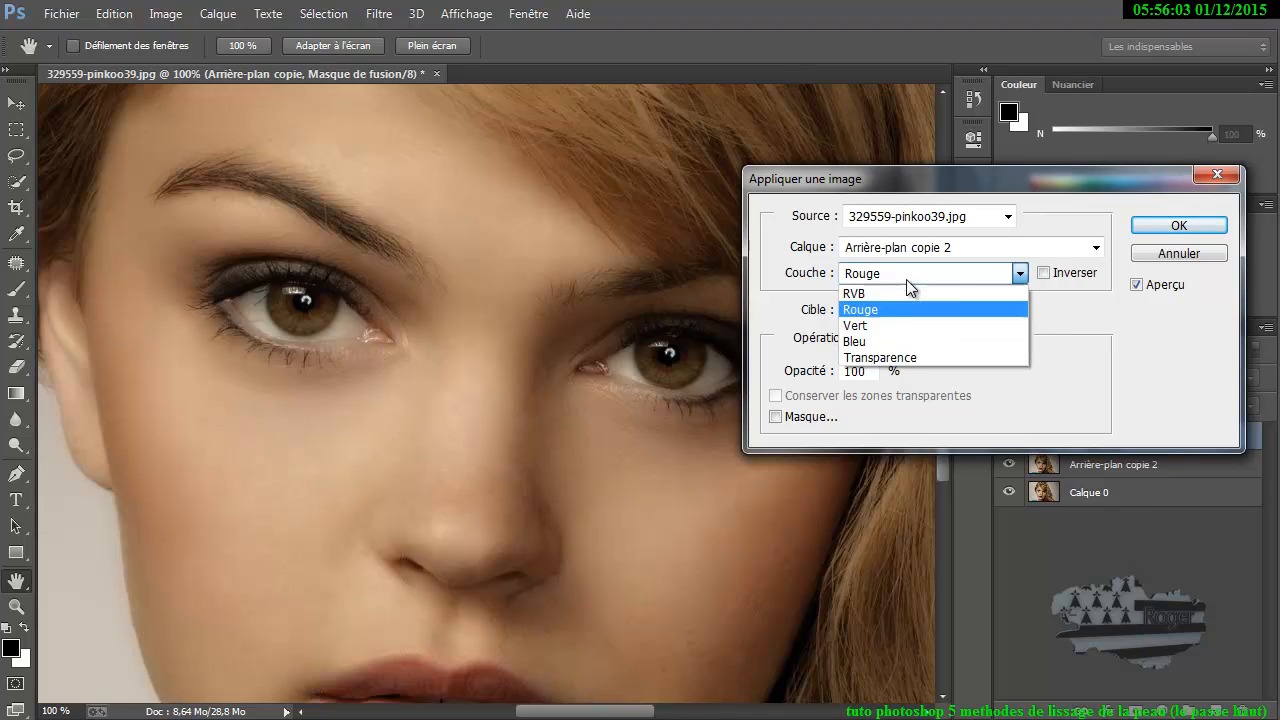
pyautogui.click(903, 326)
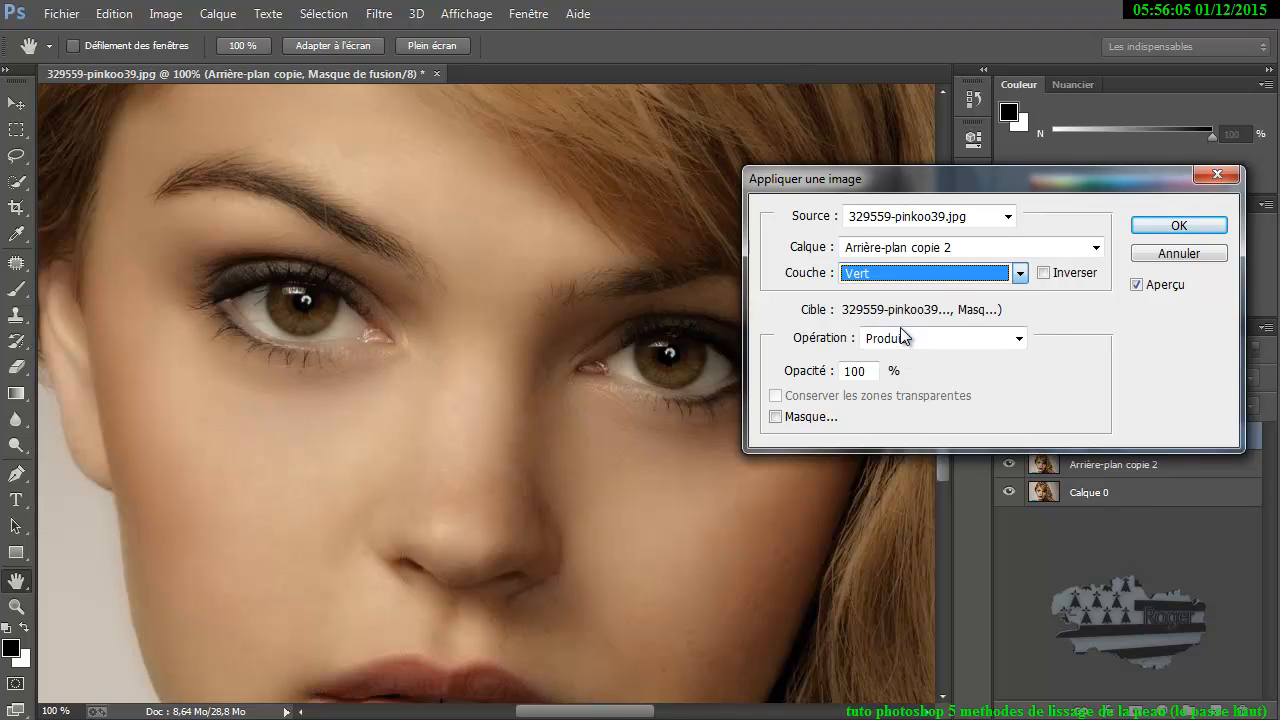
pyautogui.click(904, 276)
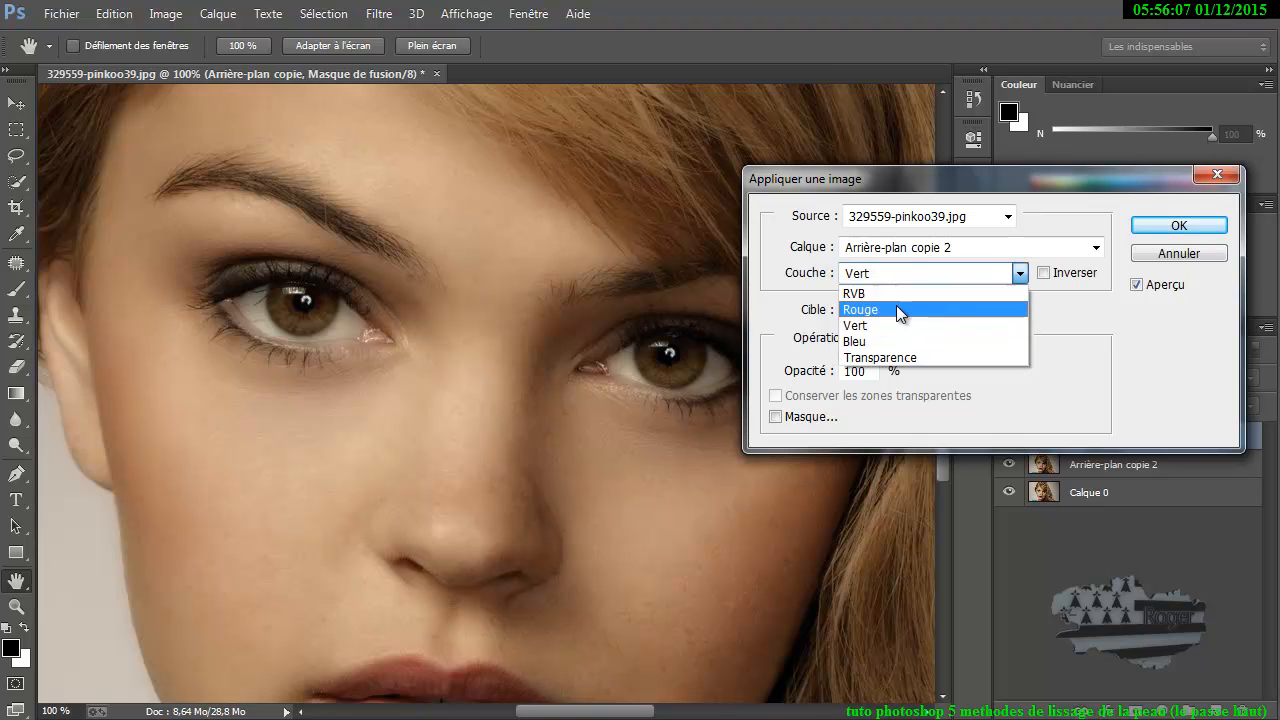
pyautogui.click(904, 342)
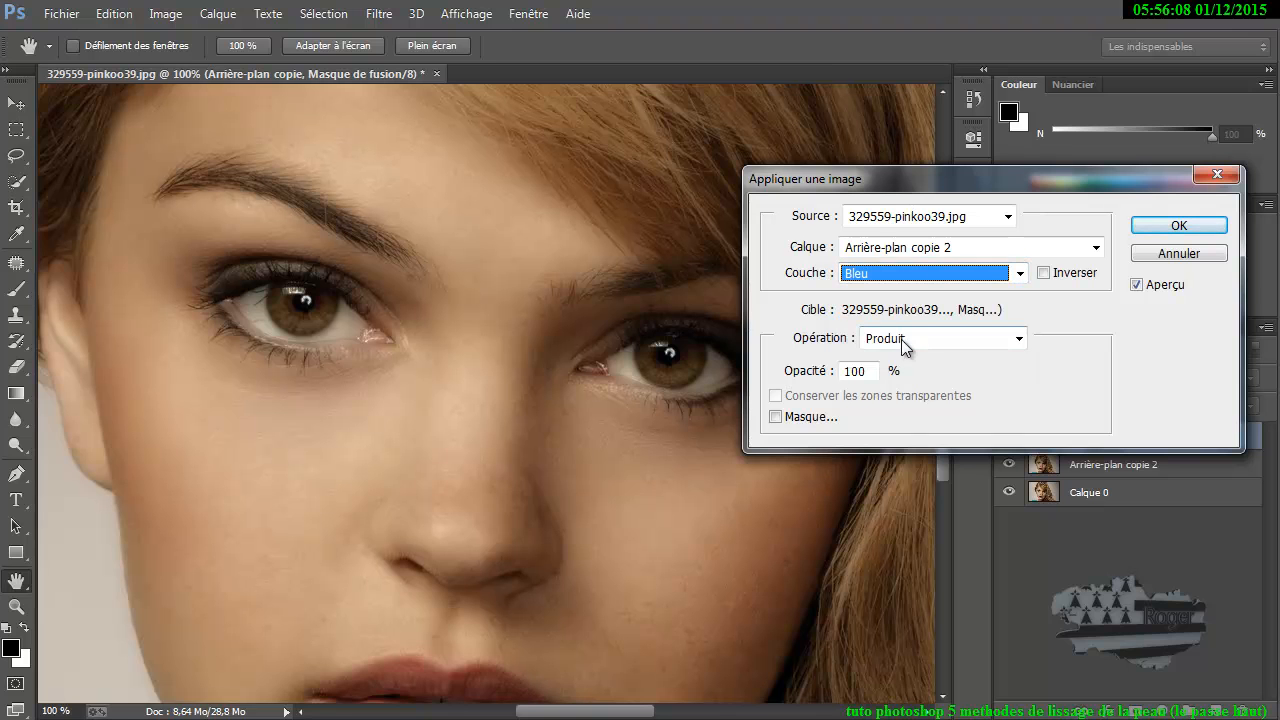
pyautogui.click(916, 277)
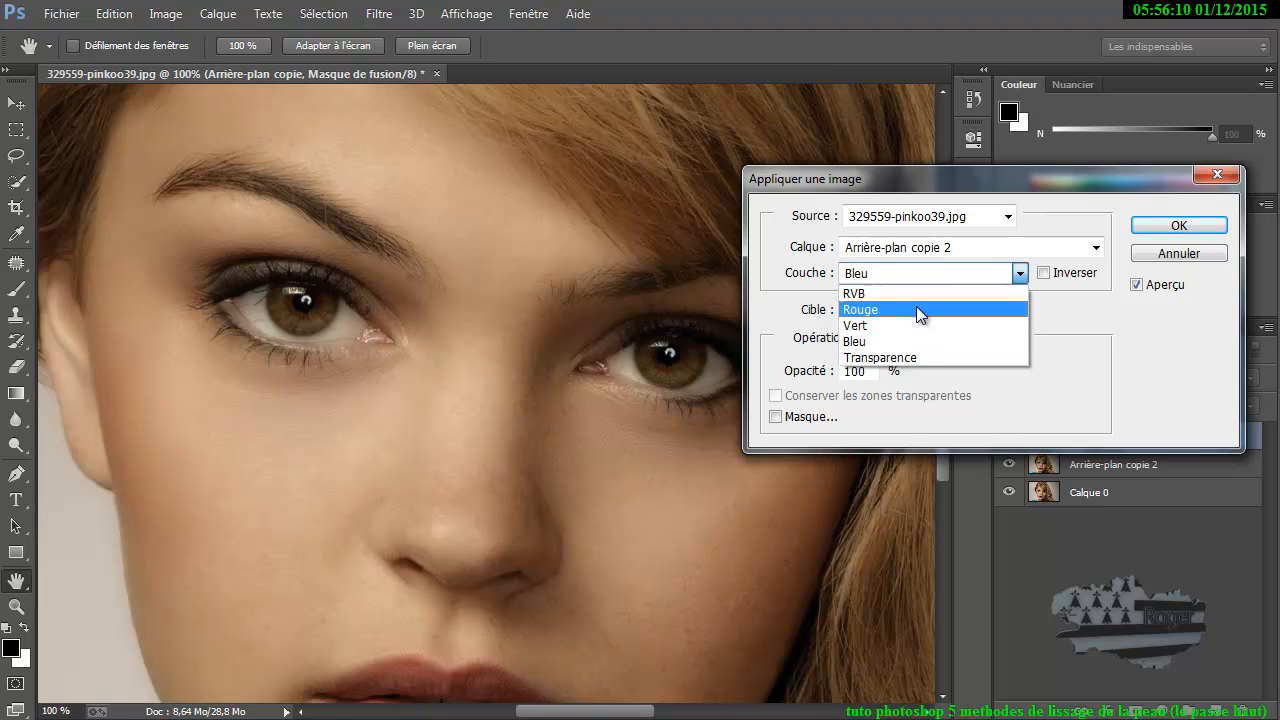
pyautogui.click(912, 358)
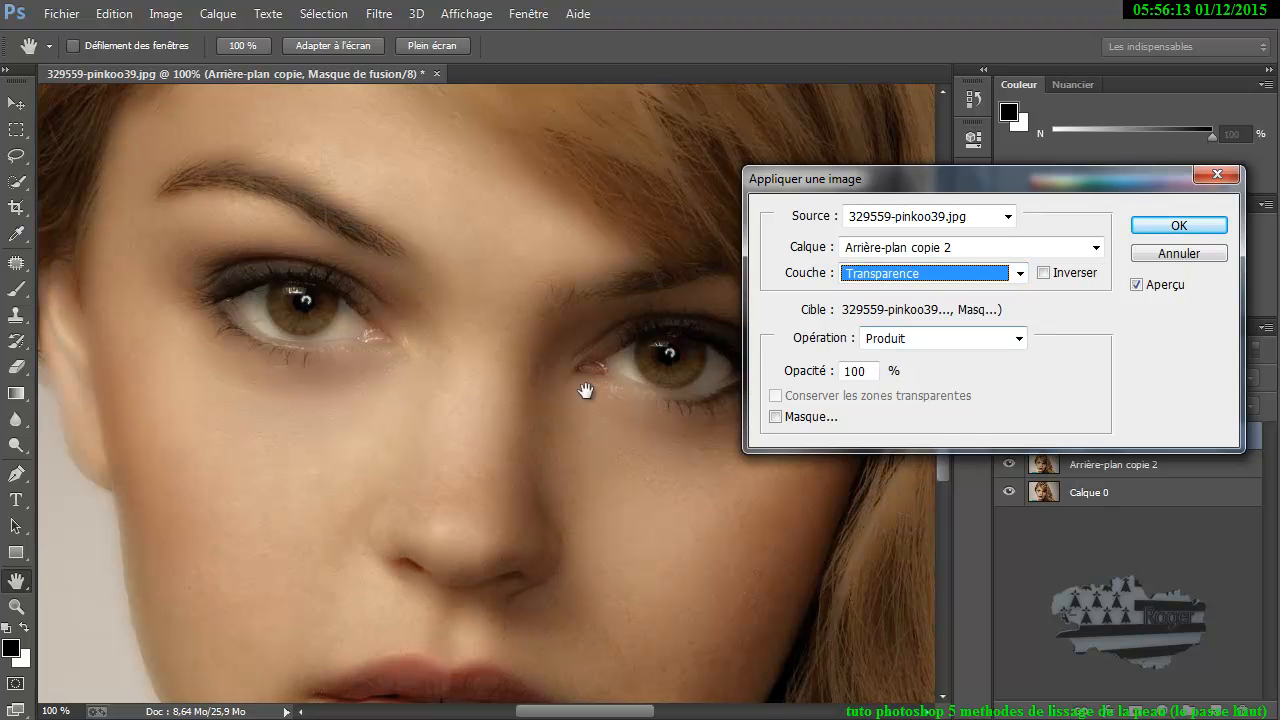
pyautogui.click(940, 275)
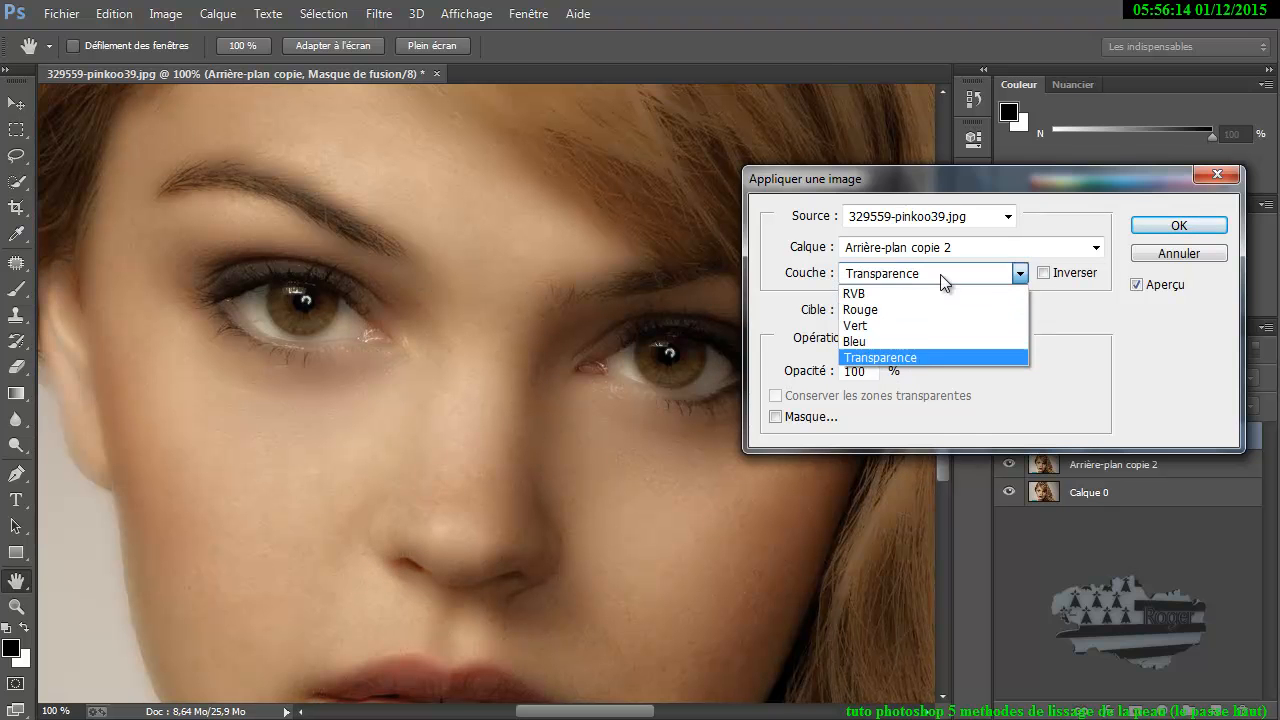
pyautogui.click(915, 341)
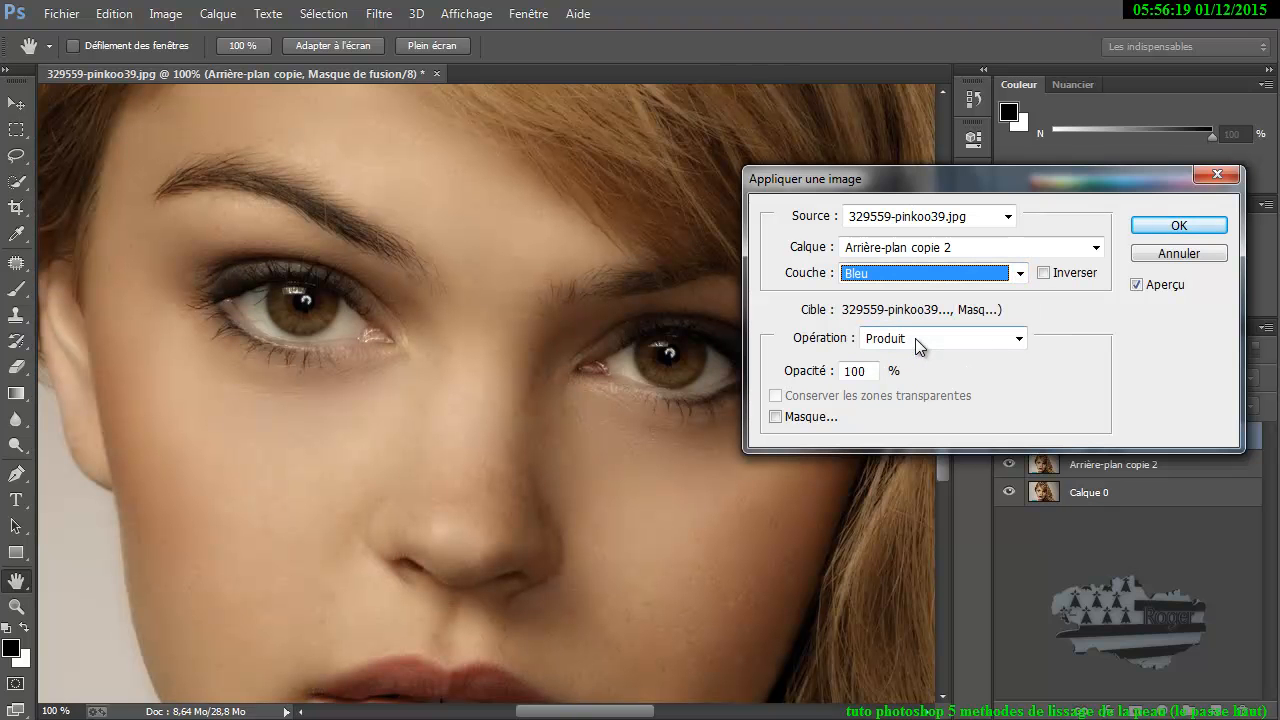
# Apply the Rouge channel in Produit mode at 100% to the mask, then compare the image with and without the Arrière-plan copie layer
pyautogui.click(922, 285)
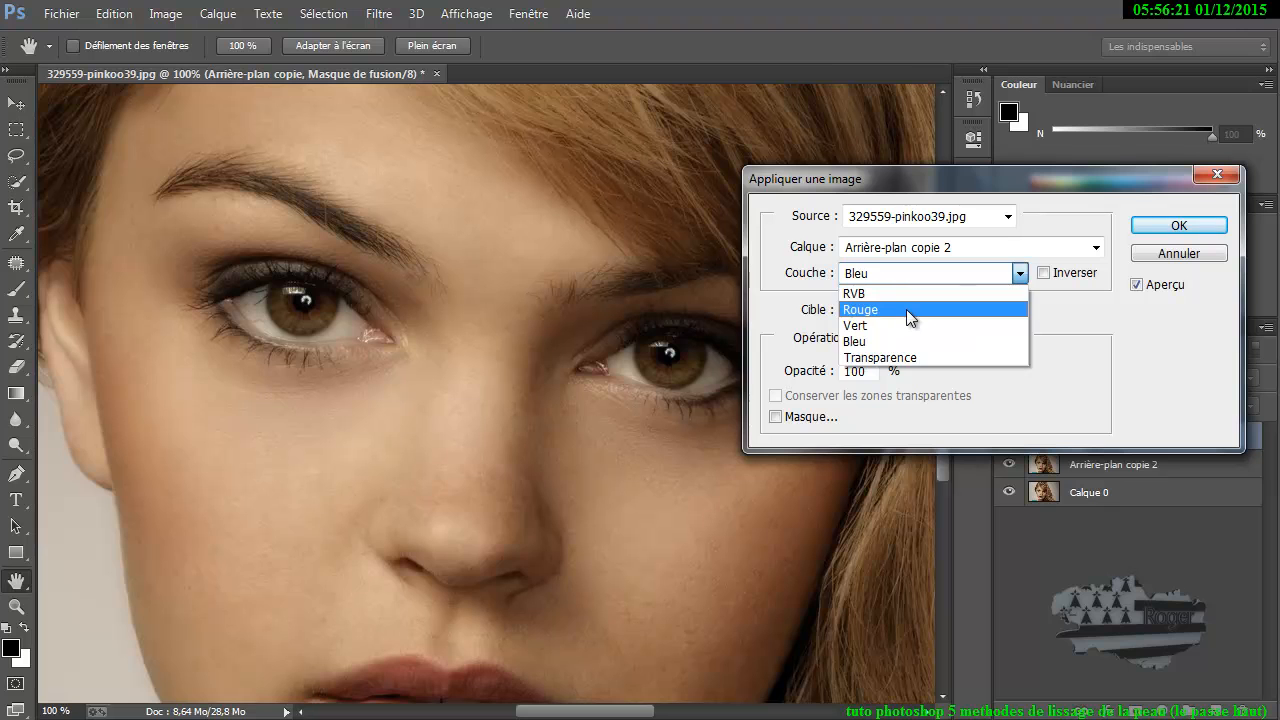
pyautogui.click(906, 309)
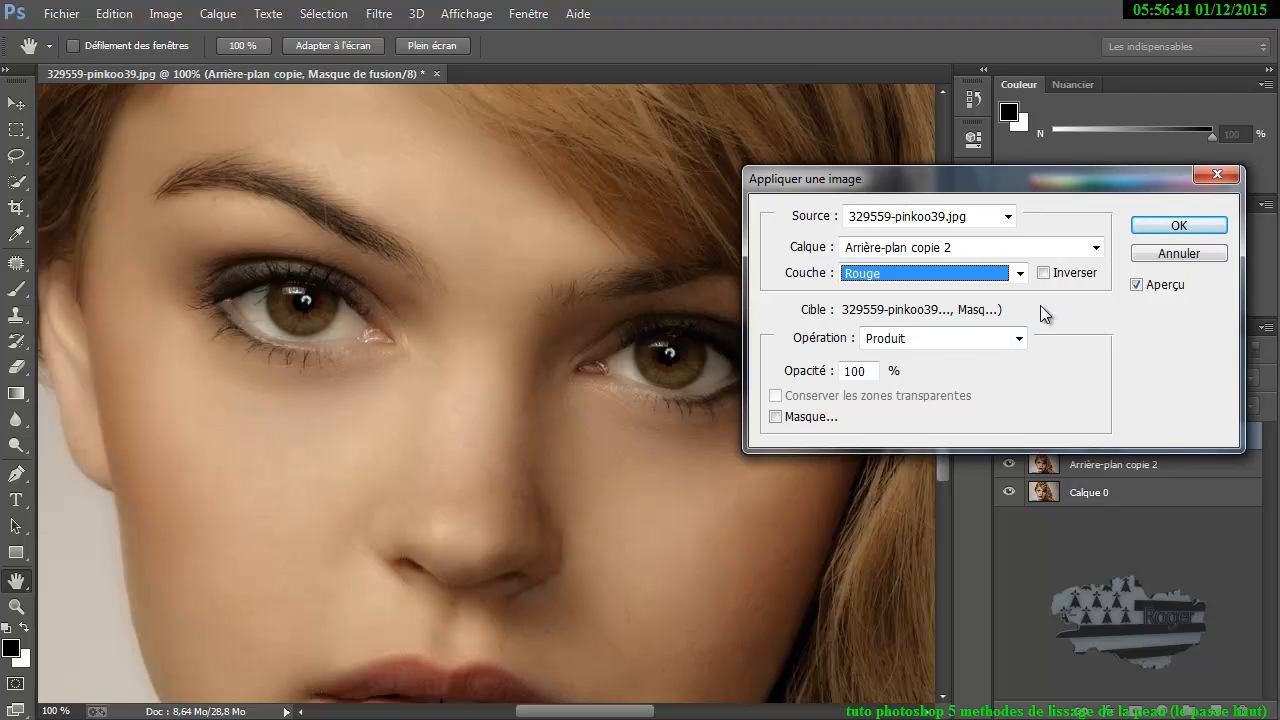
pyautogui.click(1158, 233)
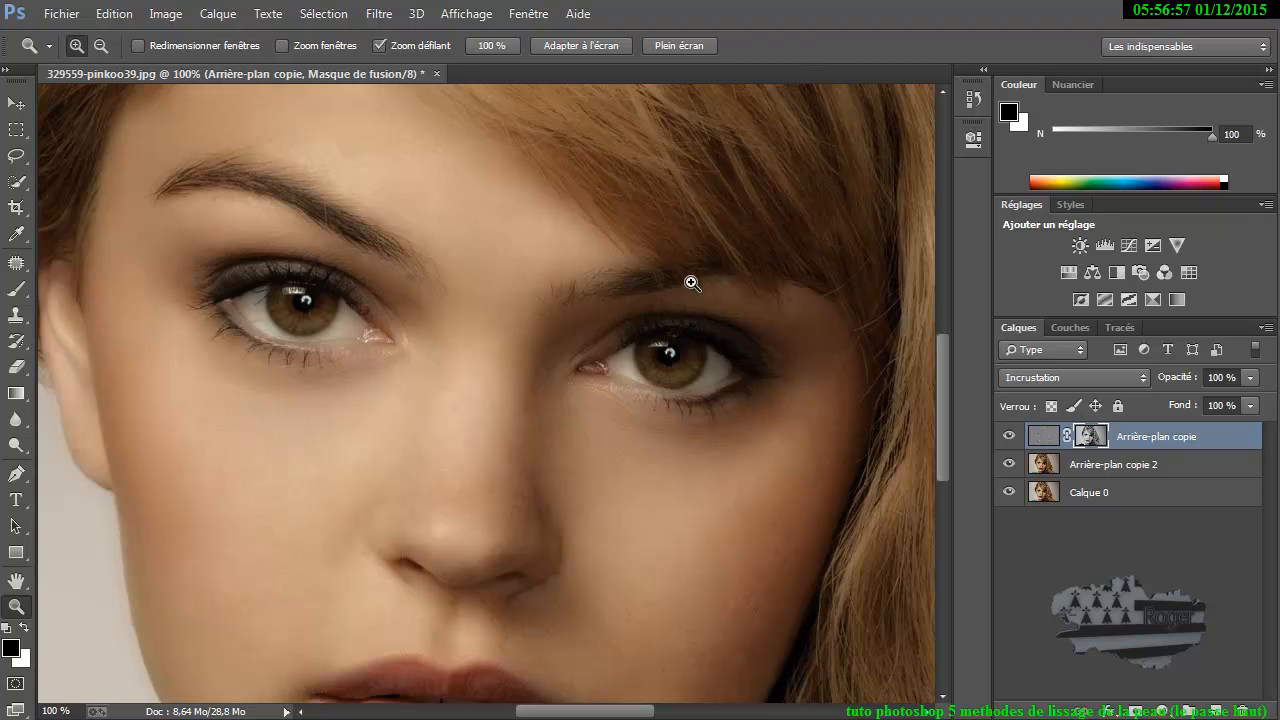
pyautogui.click(1008, 437)
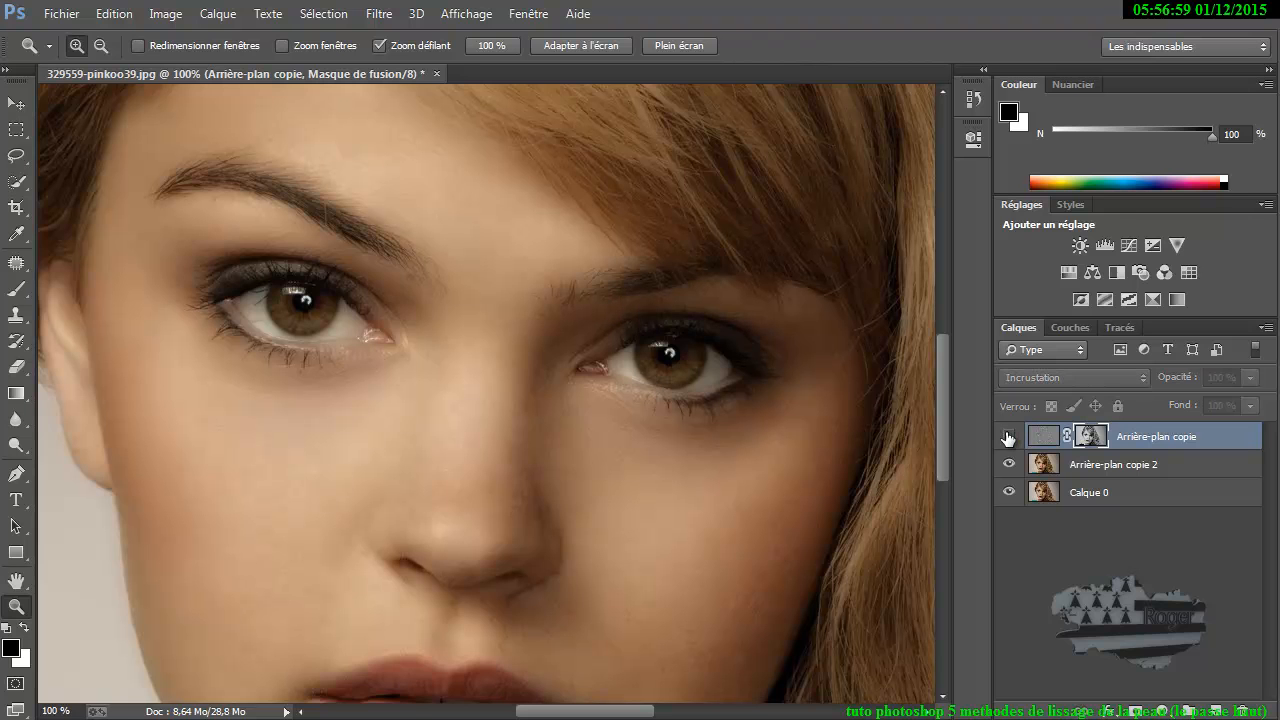
pyautogui.click(1008, 437)
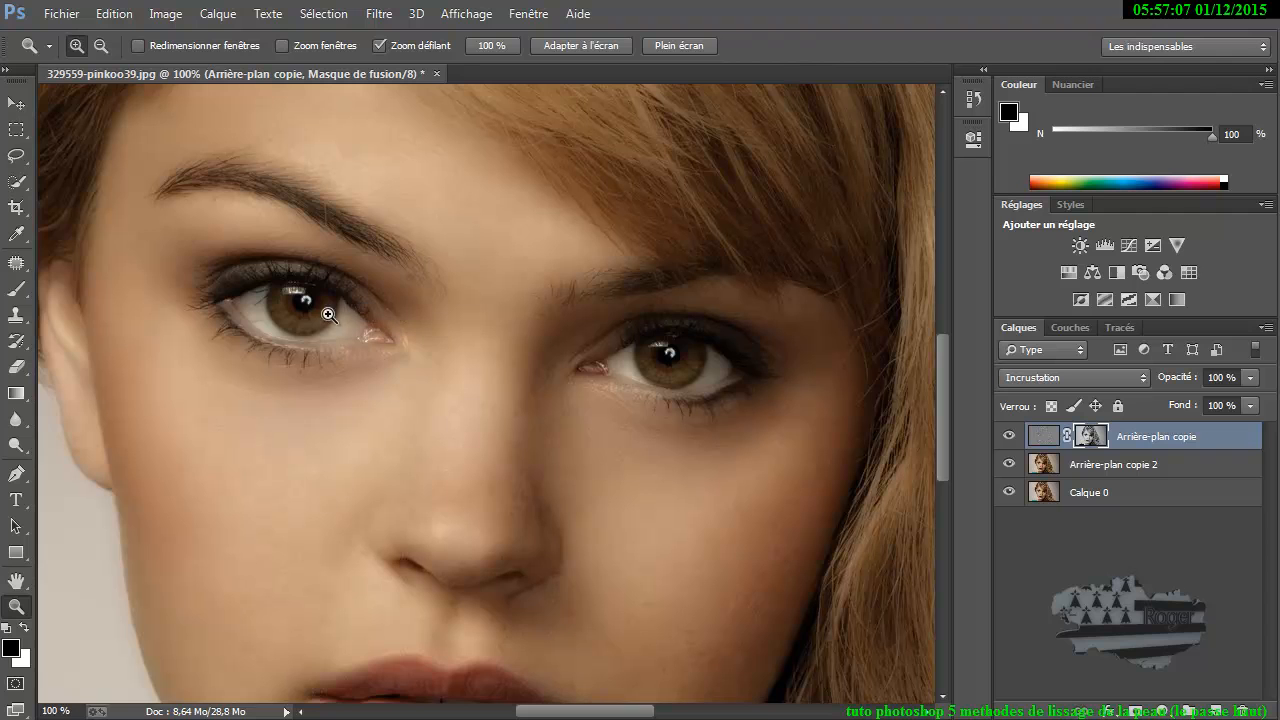
# Paint black on the Arrière-plan copie mask over the hair around the forehead, using a soft 168 px brush at 100% opacity
pyautogui.click(16, 291)
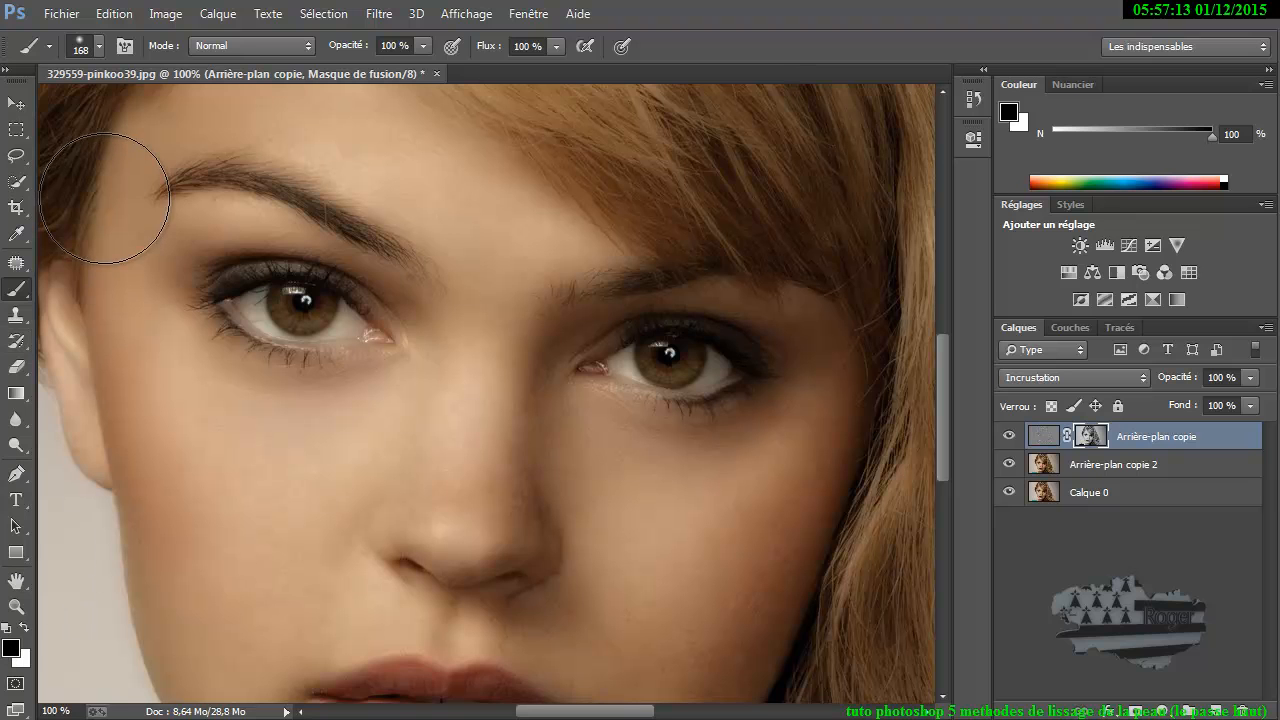
pyautogui.click(97, 47)
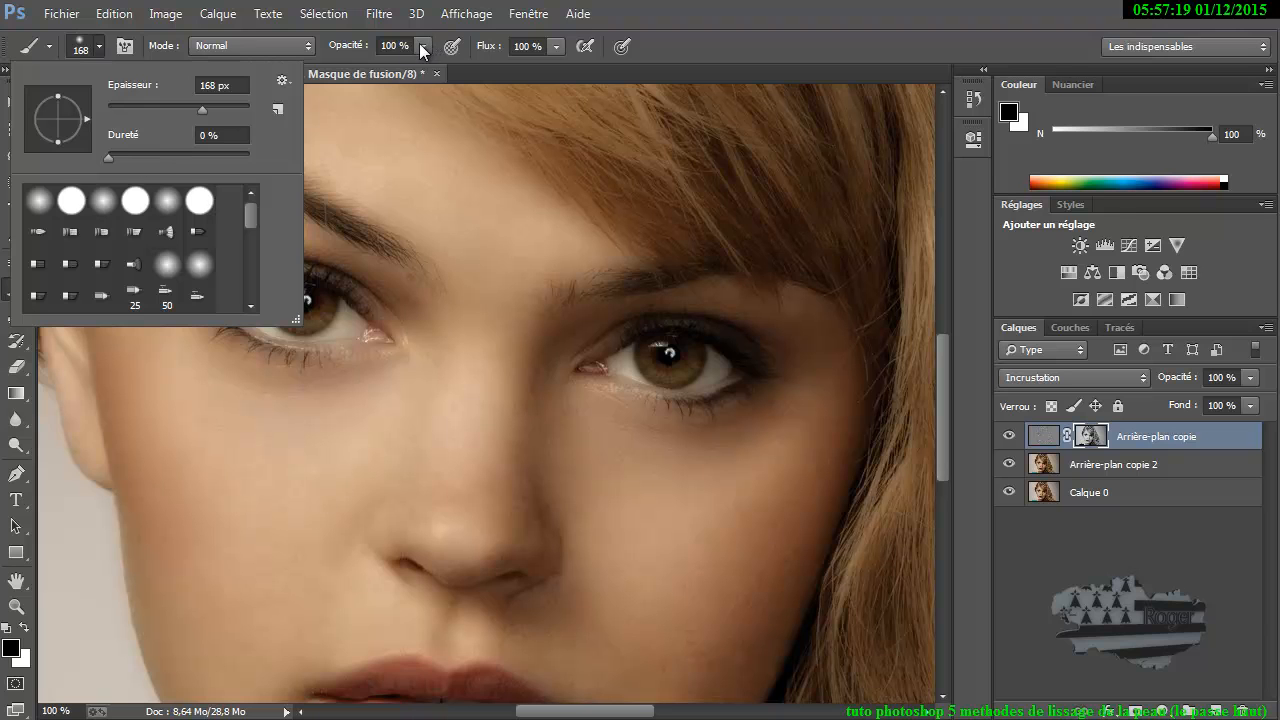
pyautogui.click(733, 12)
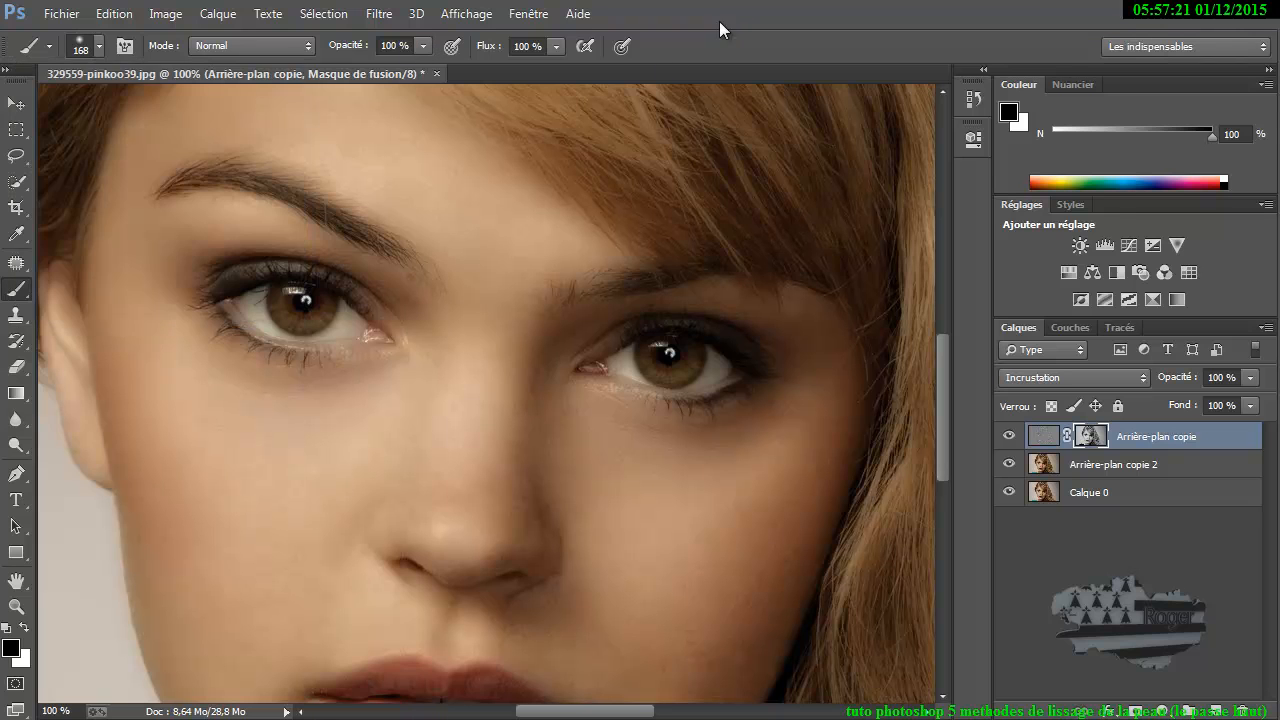
pyautogui.scroll(3, 479, 198)
pyautogui.scroll(1, 479, 198)
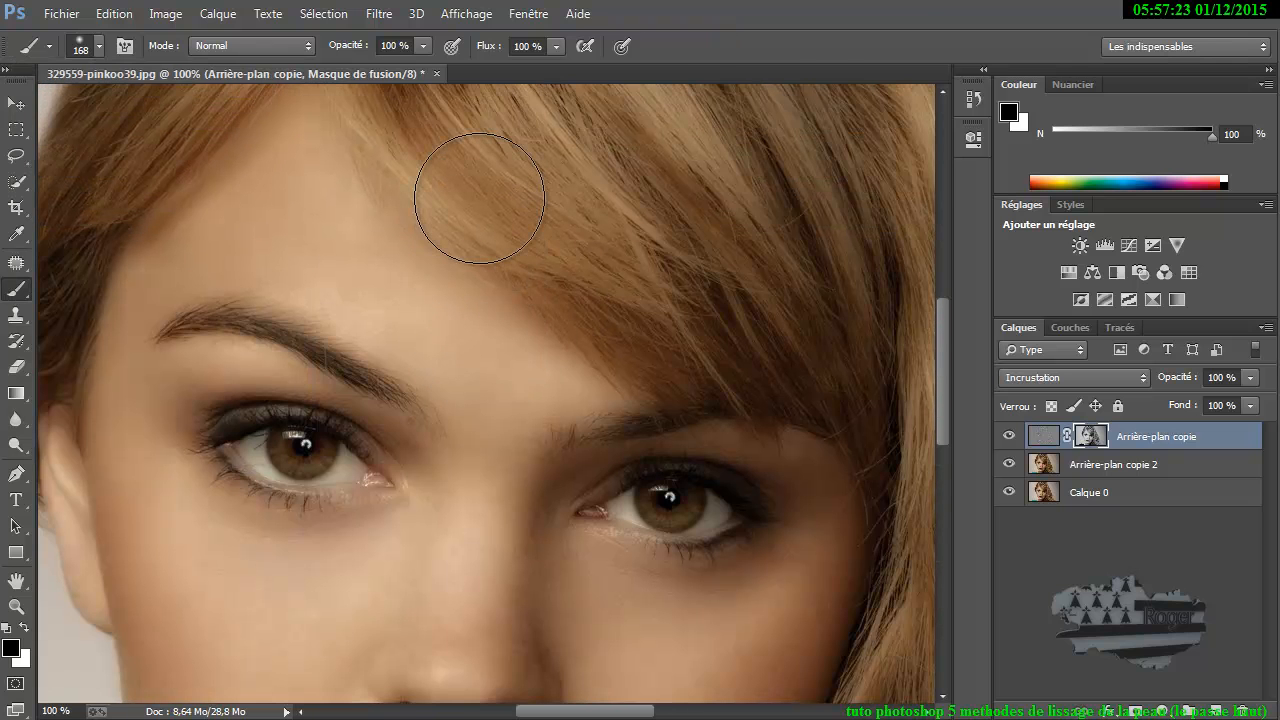
pyautogui.moveTo(407, 255)
pyautogui.mouseDown()
pyautogui.moveTo(543, 334)
pyautogui.moveTo(569, 528)
pyautogui.mouseUp()
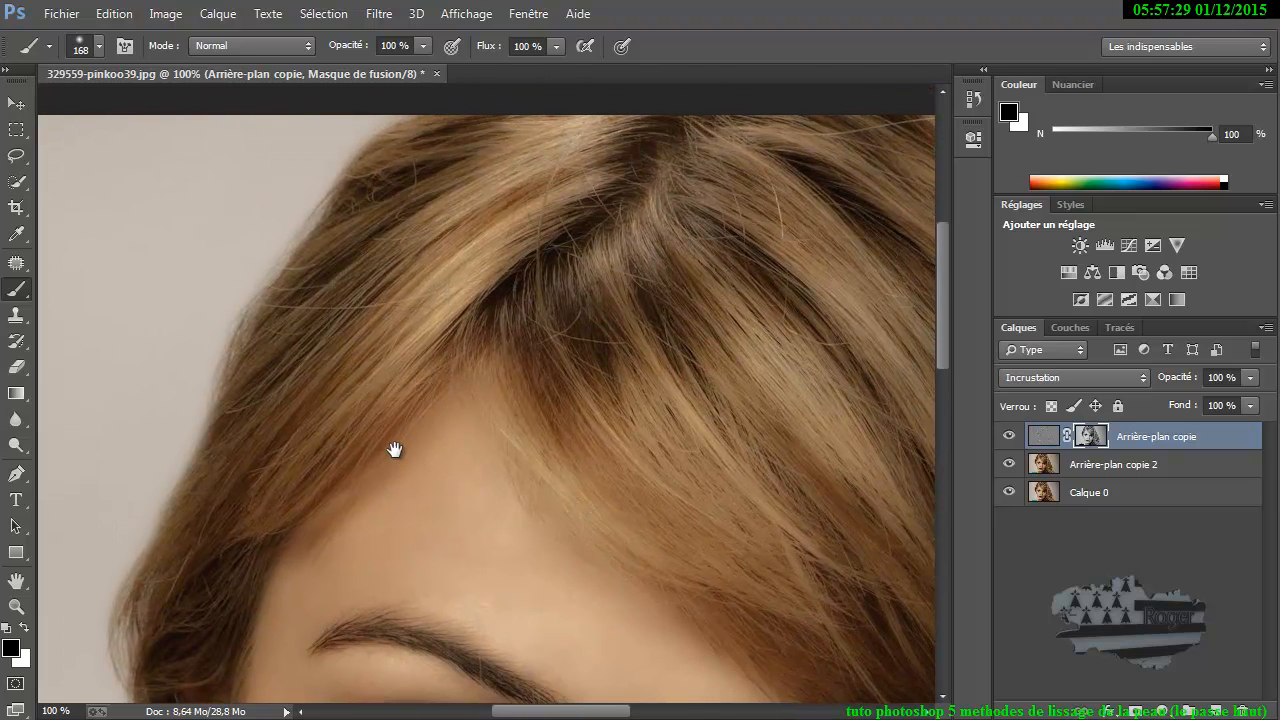
pyautogui.moveTo(395, 451); pyautogui.dragTo(414, 400)
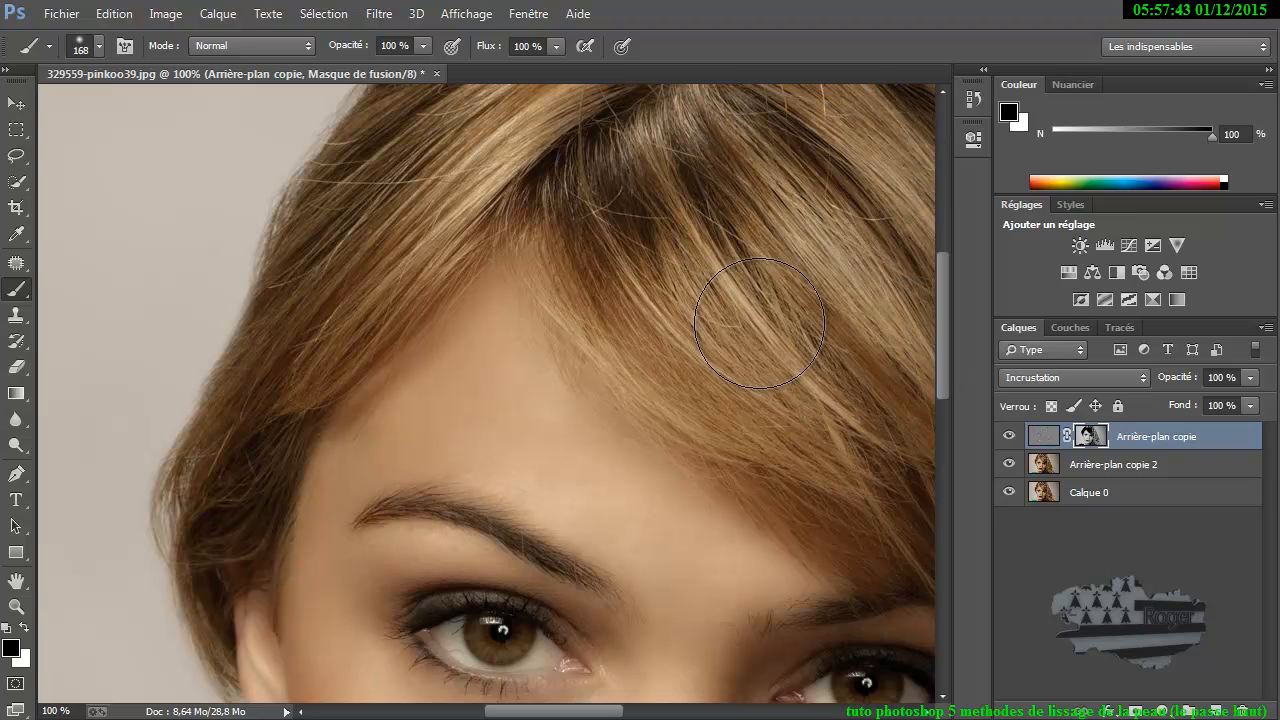
# Continue painting black on the mask over the hair at the crown and the fringe crossing the forehead
pyautogui.scroll(1, 751, 325)
pyautogui.scroll(1, 751, 325)
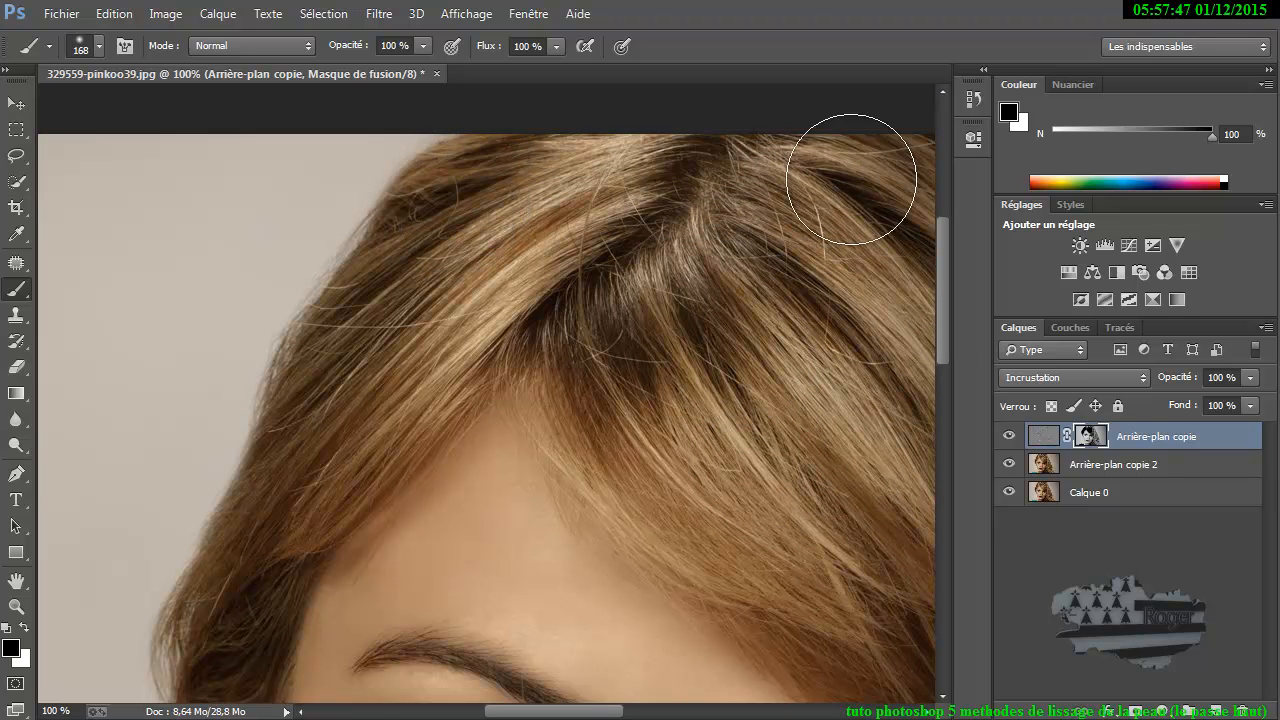
pyautogui.press('space')
pyautogui.moveTo(757, 243); pyautogui.dragTo(405, 224)
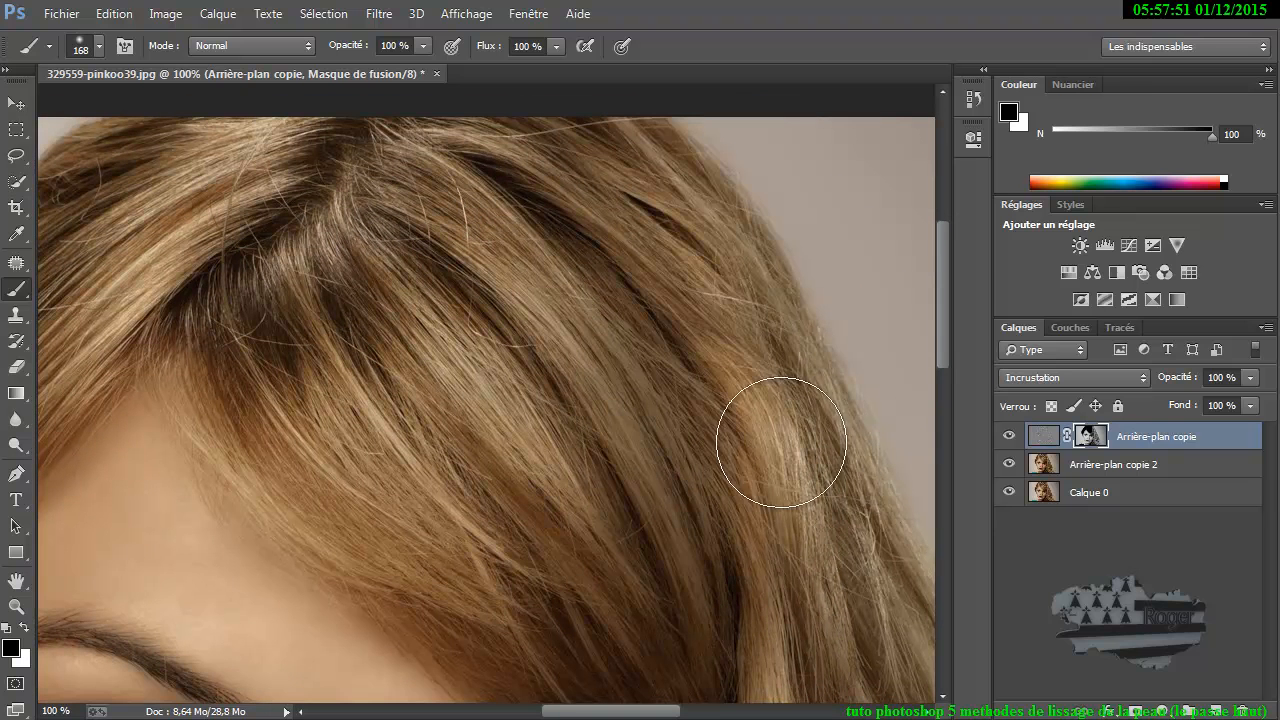
pyautogui.scroll(-5, 580, 480)
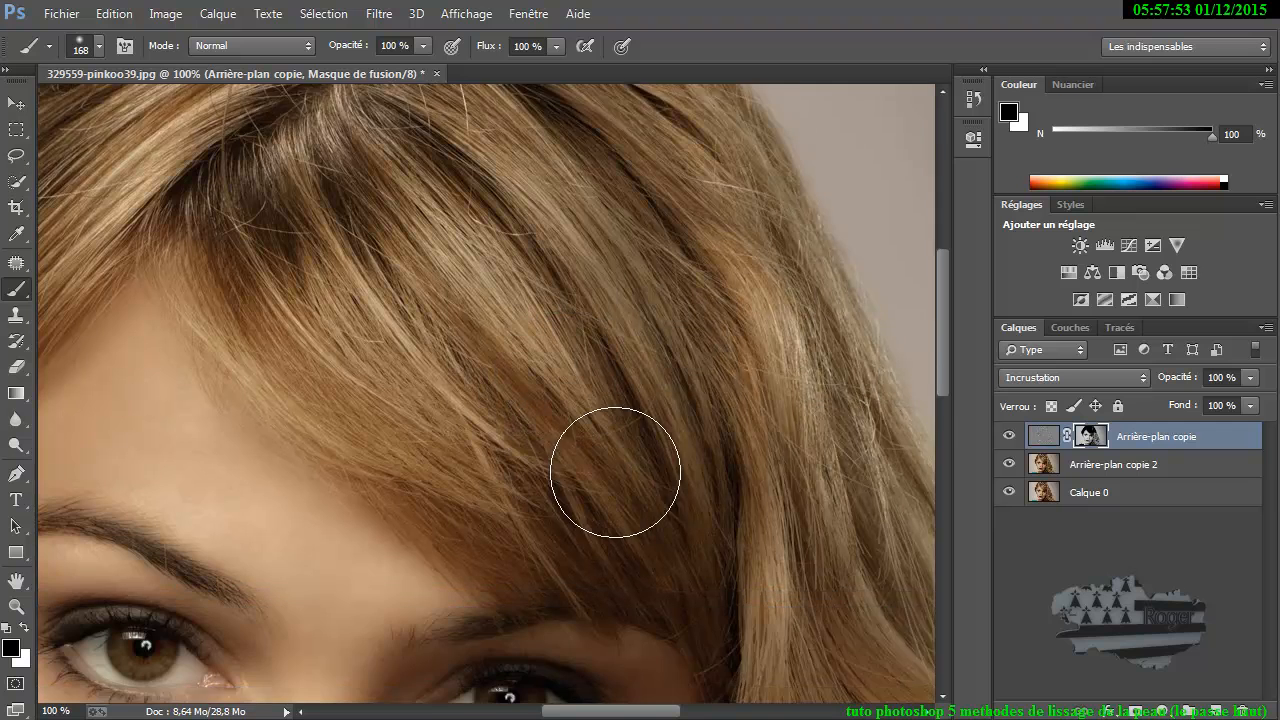
pyautogui.scroll(-2, 775, 475)
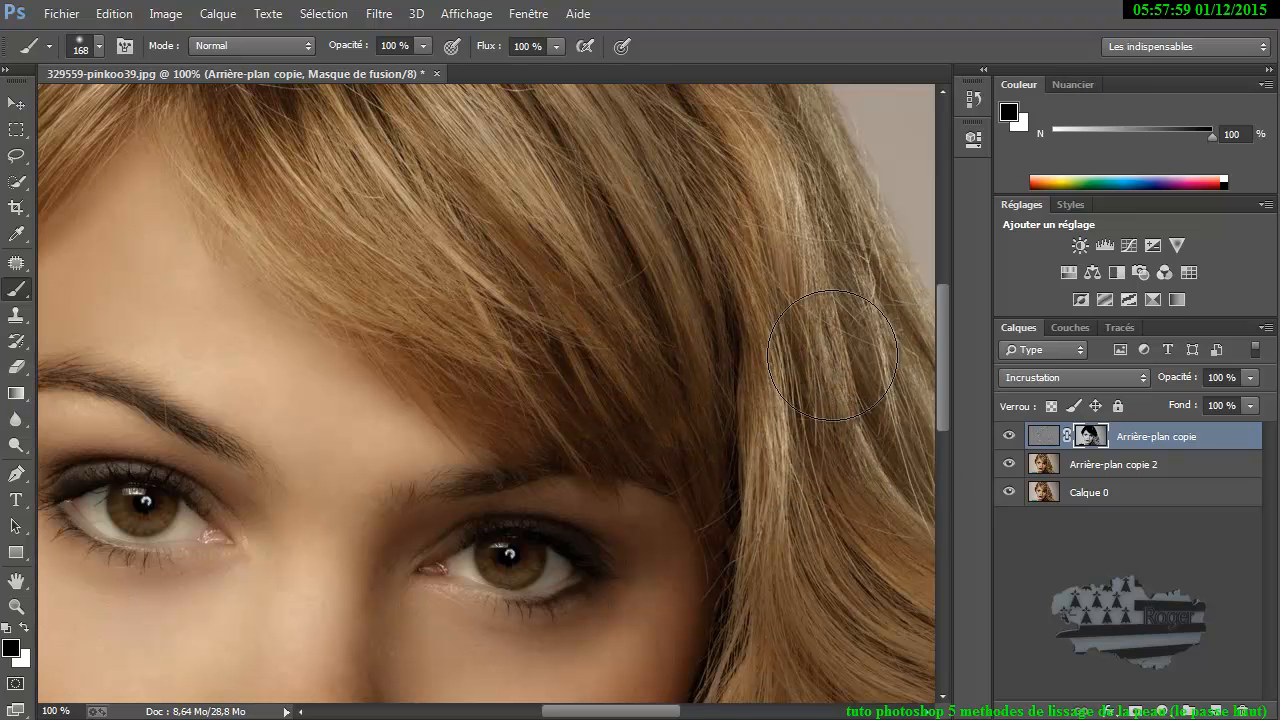
# Paint black on the mask over the long wavy hair beside the face, down to the image's lower edge
pyautogui.moveTo(828, 357)
pyautogui.mouseDown()
pyautogui.moveTo(634, 300)
pyautogui.moveTo(588, 170)
pyautogui.mouseUp()
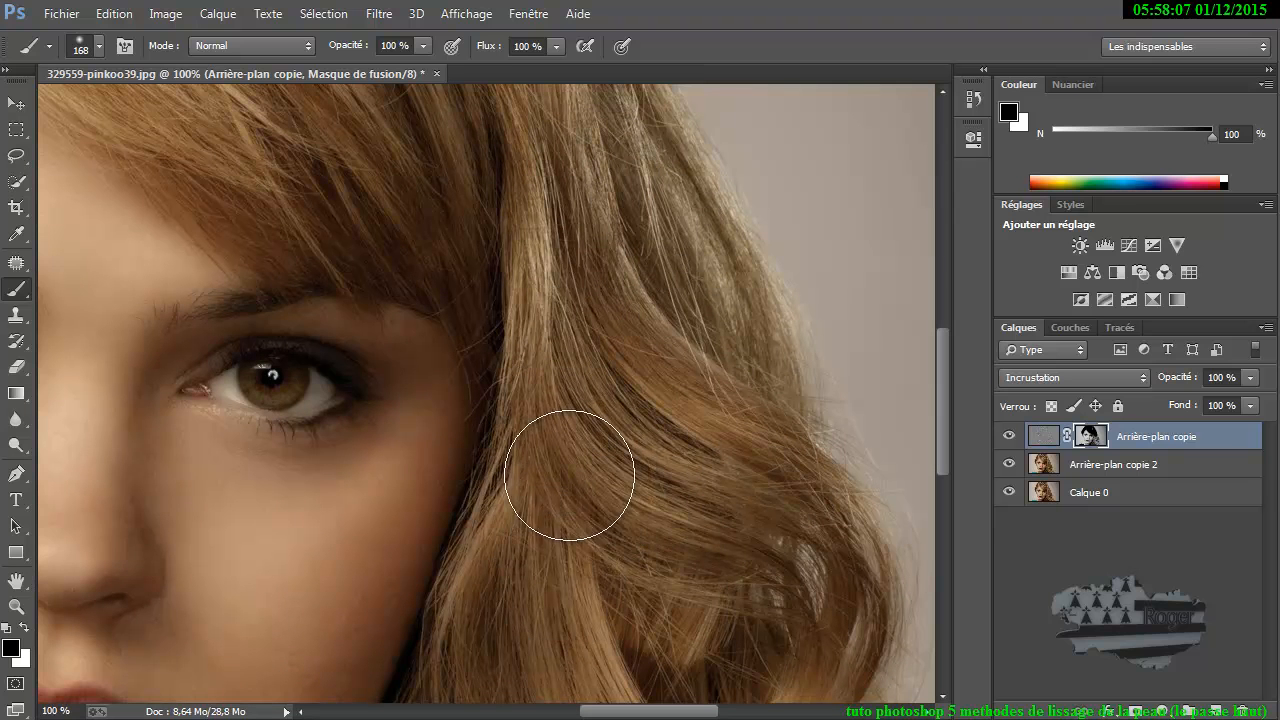
pyautogui.moveTo(600, 563); pyautogui.dragTo(567, 250)
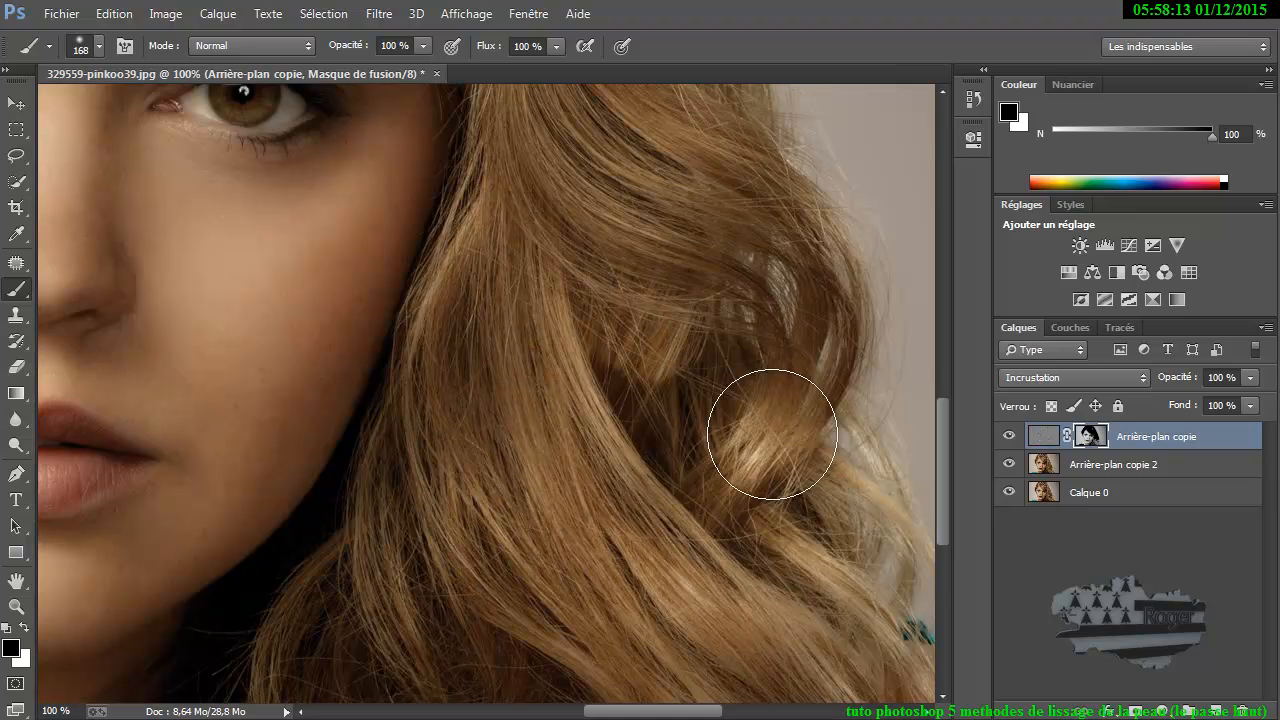
pyautogui.moveTo(548, 513); pyautogui.dragTo(509, 320)
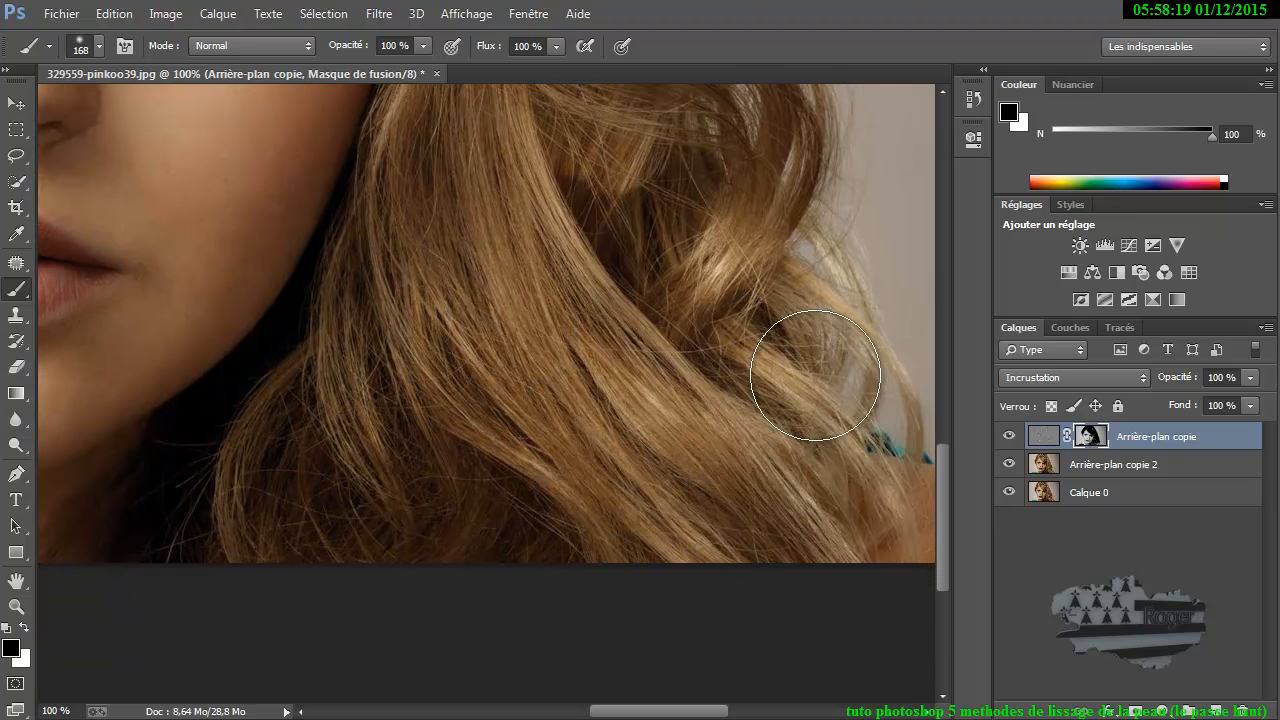
pyautogui.moveTo(360, 497); pyautogui.dragTo(749, 486)
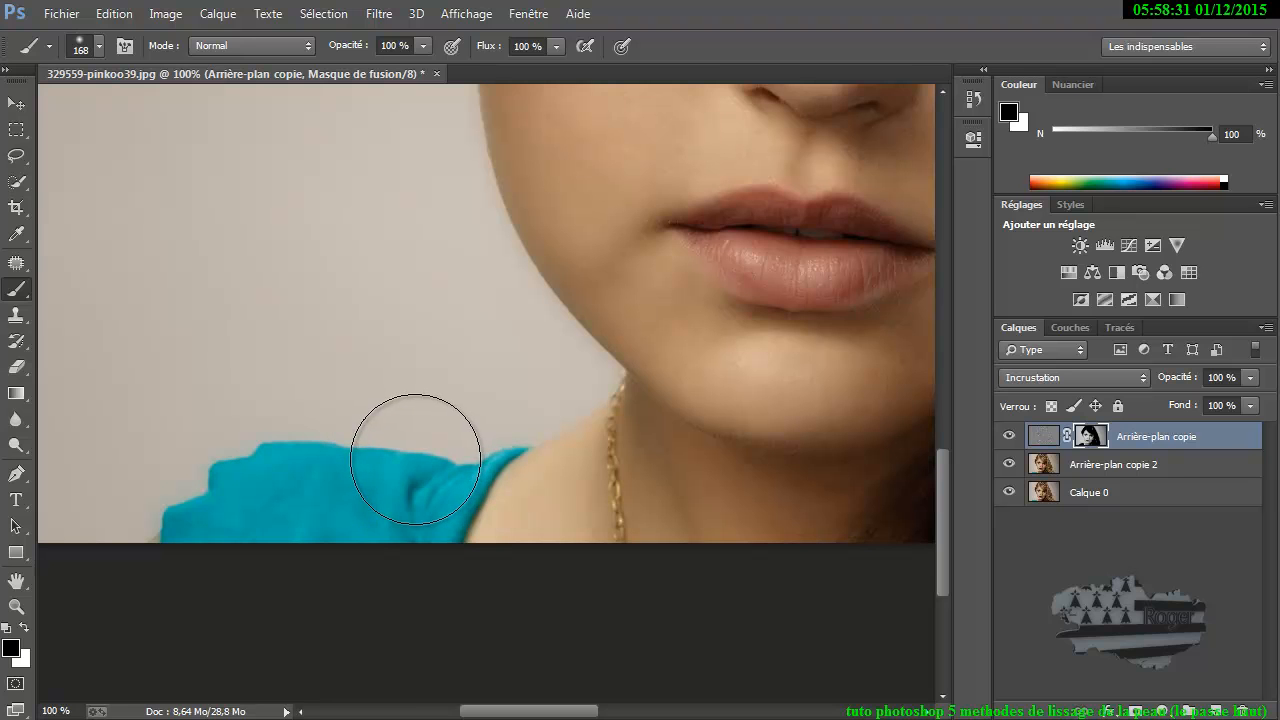
# Paint black on the Arrière-plan copie mask over the eye farther from the long hair, using a 65 px and then a 35 px brush
pyautogui.scroll(-2, 418, 459)
pyautogui.scroll(2, 410, 455)
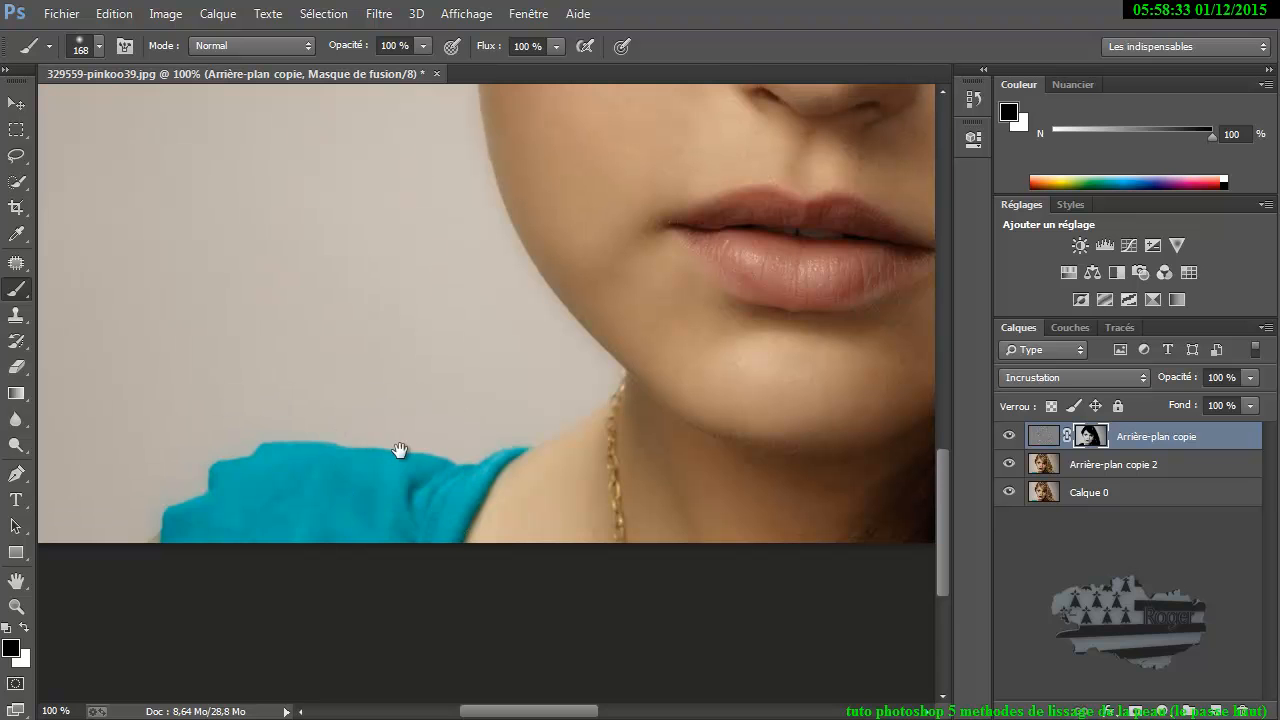
pyautogui.scroll(-4, 405, 445)
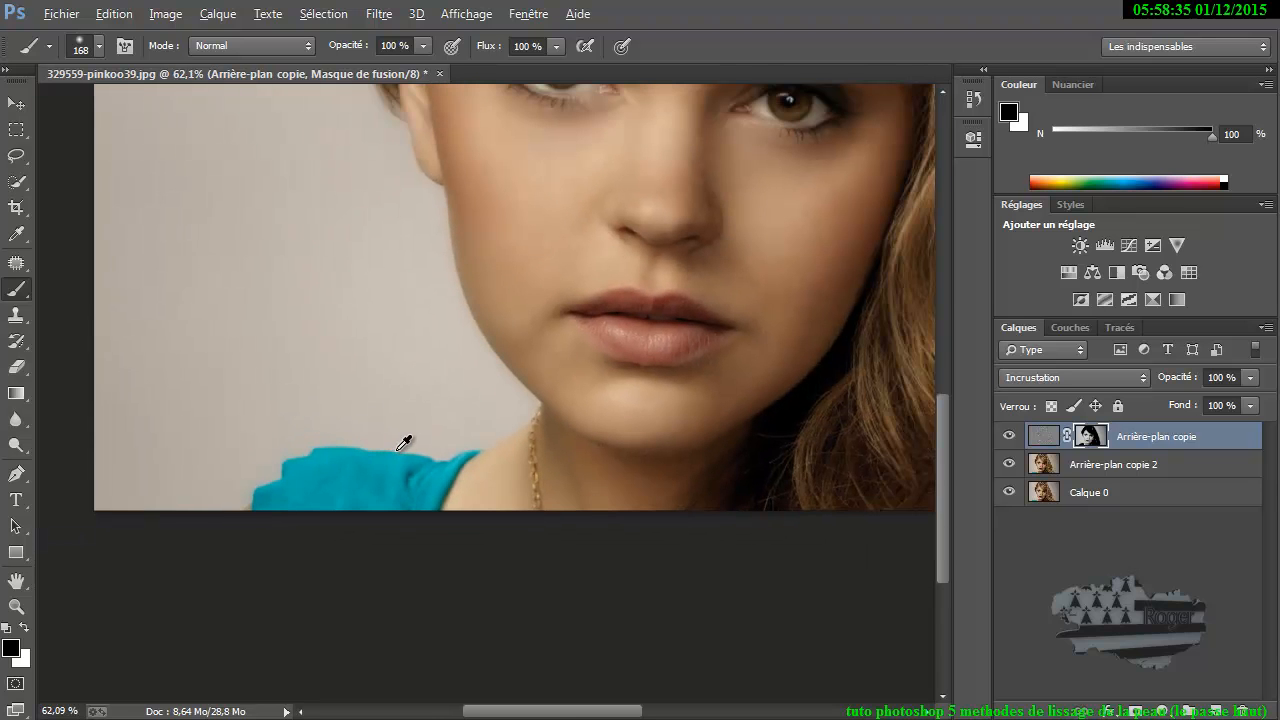
pyautogui.moveTo(471, 377)
pyautogui.mouseDown()
pyautogui.moveTo(386, 517)
pyautogui.moveTo(371, 571)
pyautogui.moveTo(344, 583)
pyautogui.mouseUp()
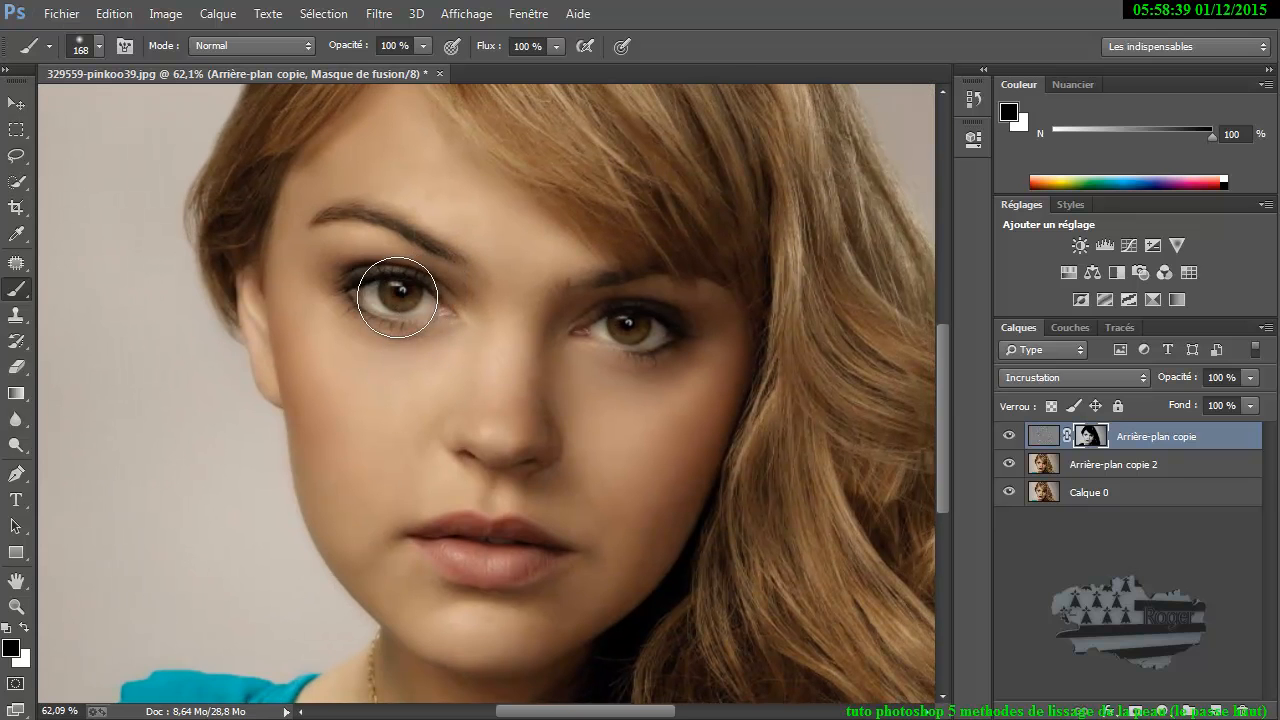
pyautogui.scroll(4, 395, 299)
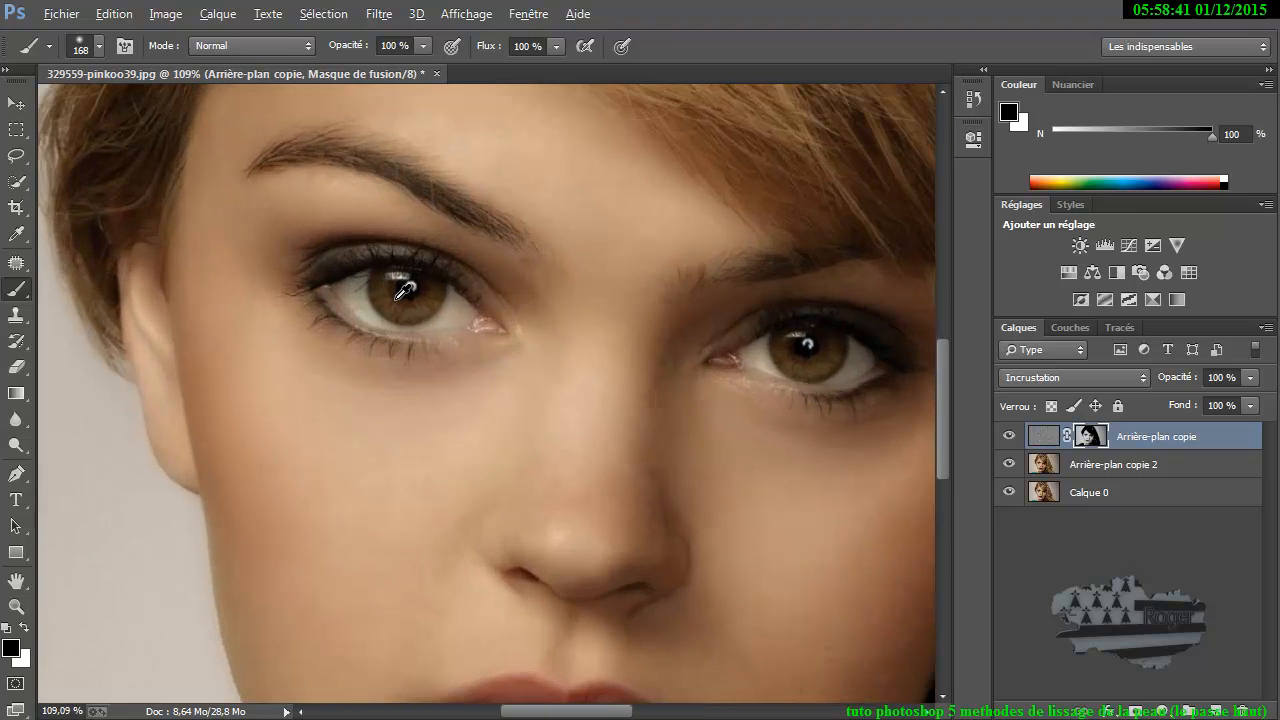
pyautogui.scroll(1, 402, 291)
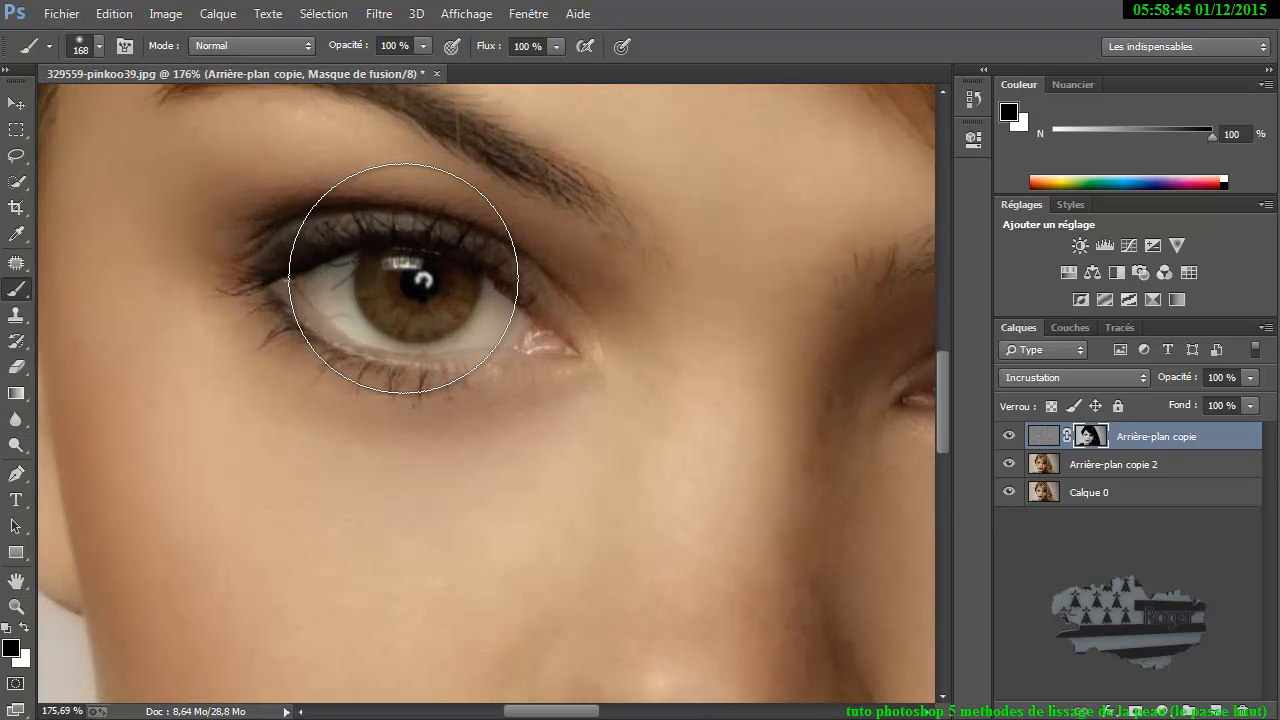
pyautogui.moveTo(402, 278); pyautogui.dragTo(306, 293)
pyautogui.moveTo(395, 285); pyautogui.dragTo(400, 371)
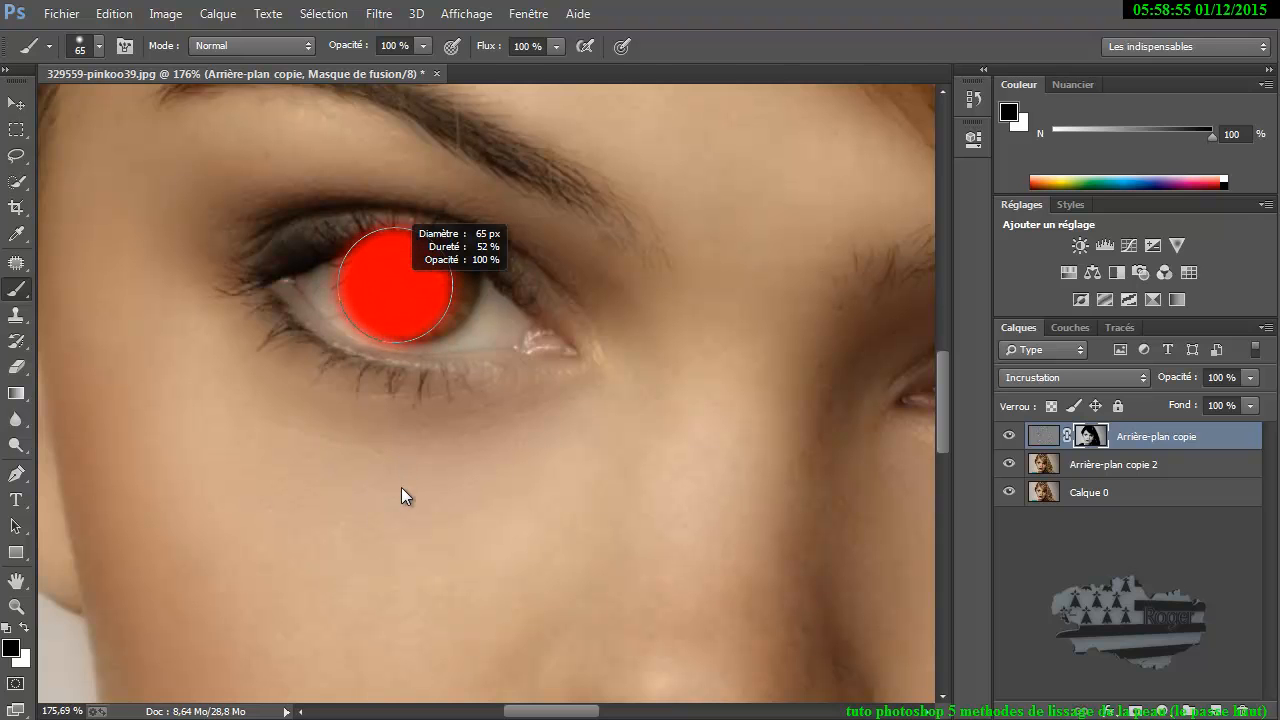
pyautogui.moveTo(401, 536); pyautogui.dragTo(401, 537)
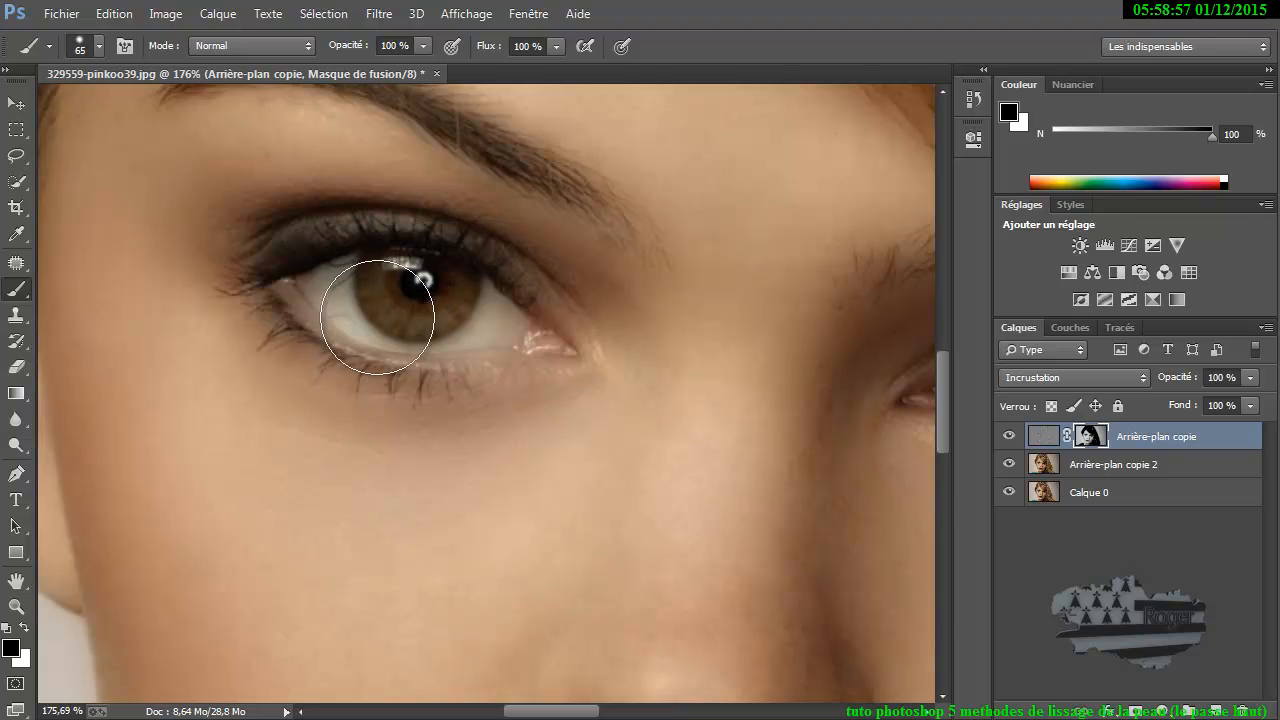
pyautogui.moveTo(327, 277)
pyautogui.mouseDown()
pyautogui.moveTo(388, 276)
pyautogui.moveTo(462, 298)
pyautogui.moveTo(517, 337)
pyautogui.moveTo(377, 313)
pyautogui.moveTo(310, 275)
pyautogui.moveTo(360, 272)
pyautogui.moveTo(475, 320)
pyautogui.moveTo(508, 349)
pyautogui.moveTo(443, 317)
pyautogui.moveTo(420, 347)
pyautogui.moveTo(431, 347)
pyautogui.moveTo(386, 361)
pyautogui.mouseUp()
pyautogui.keyDown('alt'); pyautogui.rightClick(435, 319); pyautogui.keyUp('alt')
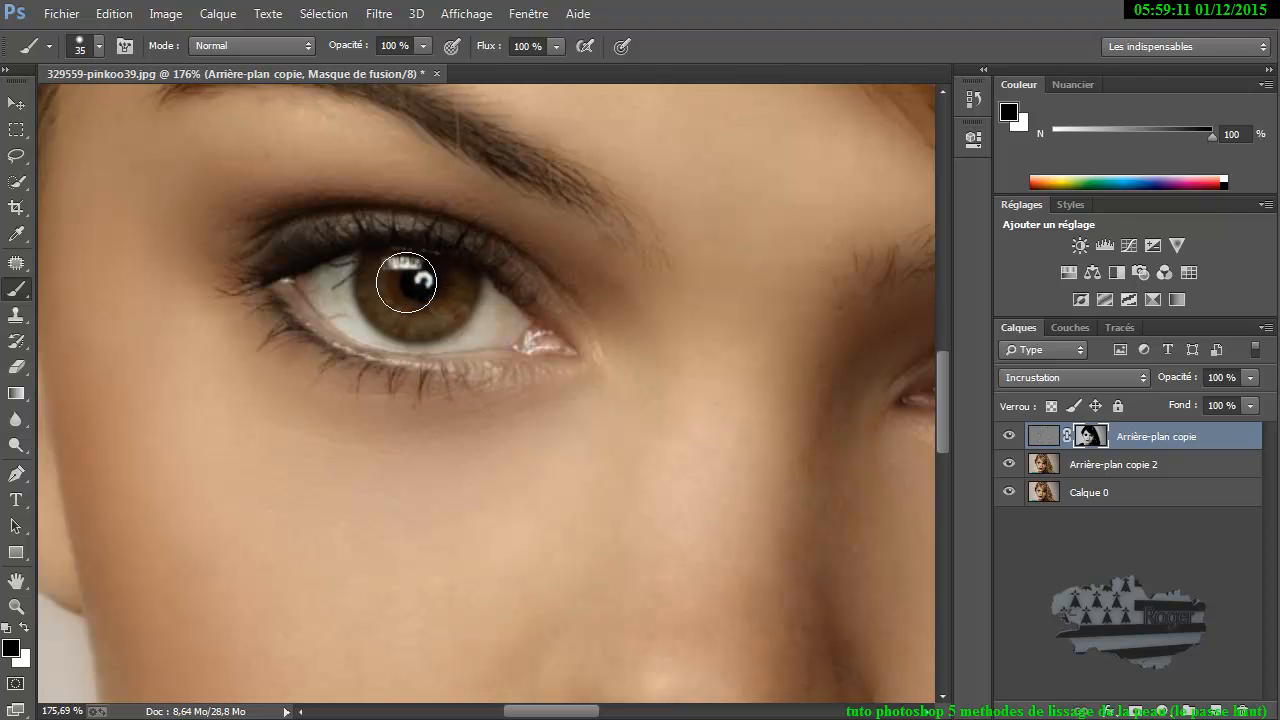
# Paint black on the mask over the eye nearest the long hair, including its lashes, with the 35 px brush
pyautogui.scroll(3, 408, 280)
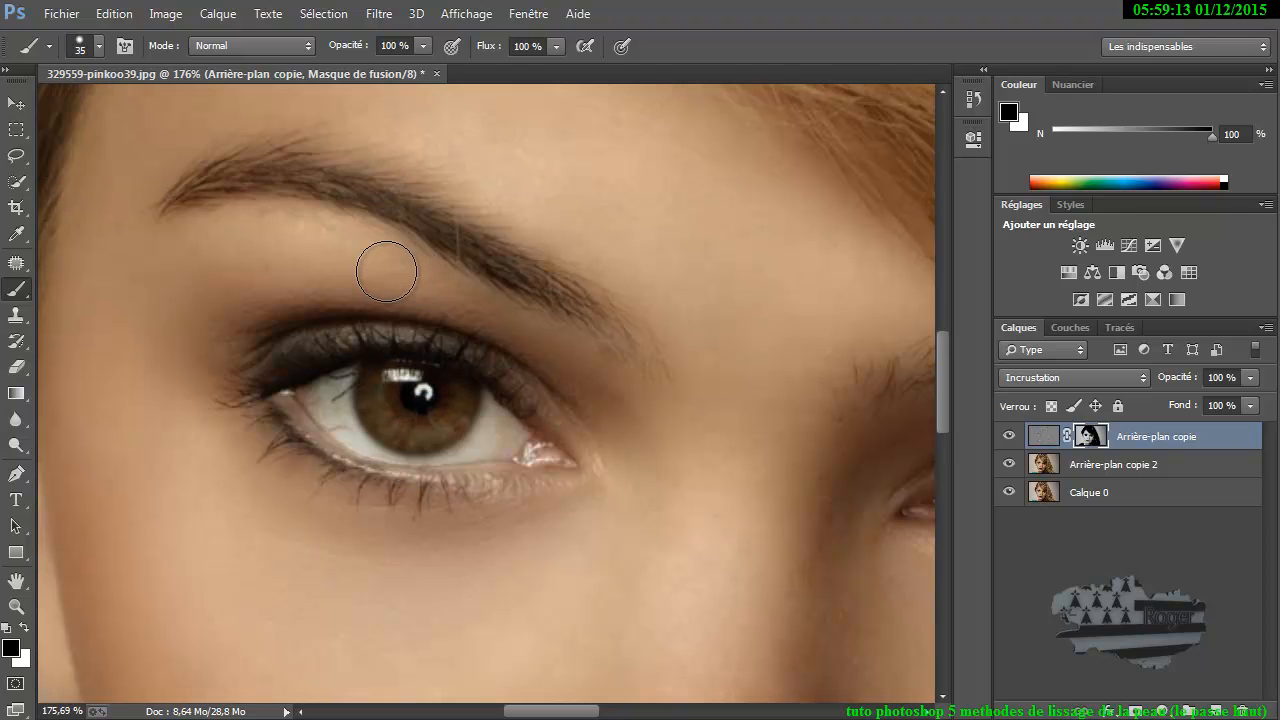
pyautogui.scroll(-1, 429, 361)
pyautogui.moveTo(697, 445); pyautogui.dragTo(234, 426)
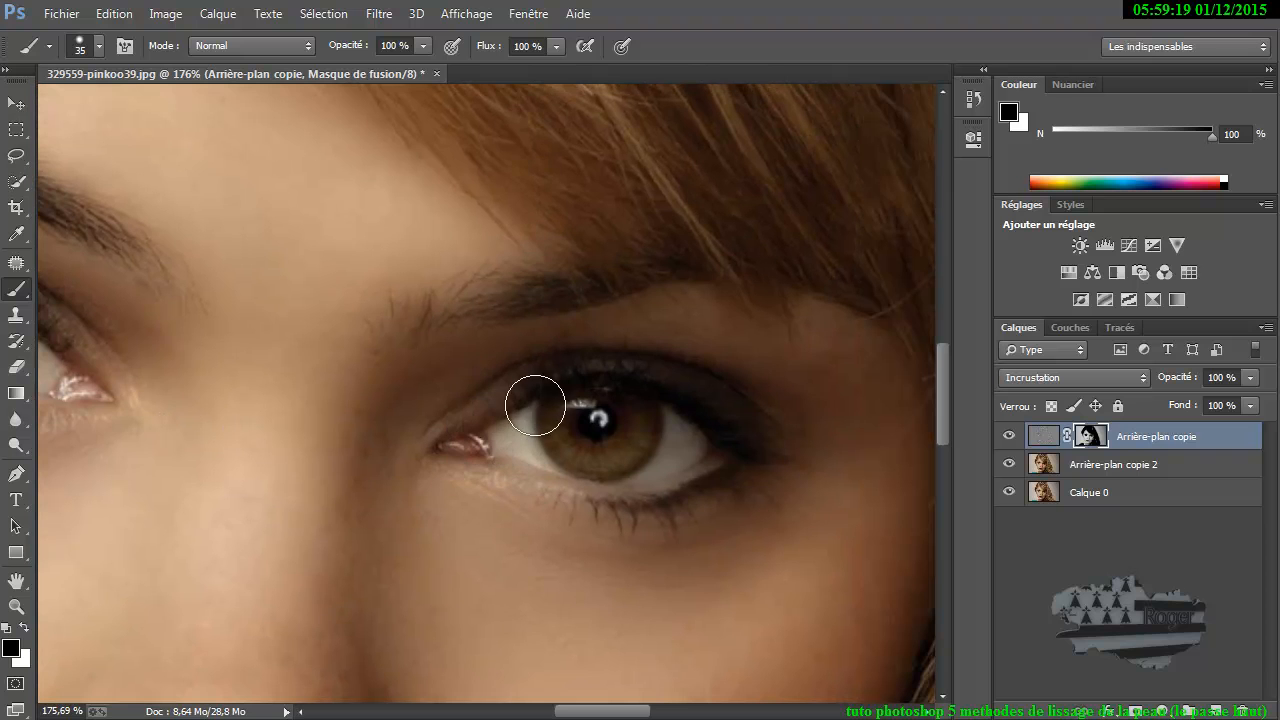
pyautogui.moveTo(705, 460)
pyautogui.mouseDown()
pyautogui.moveTo(589, 471)
pyautogui.moveTo(518, 450)
pyautogui.mouseUp()
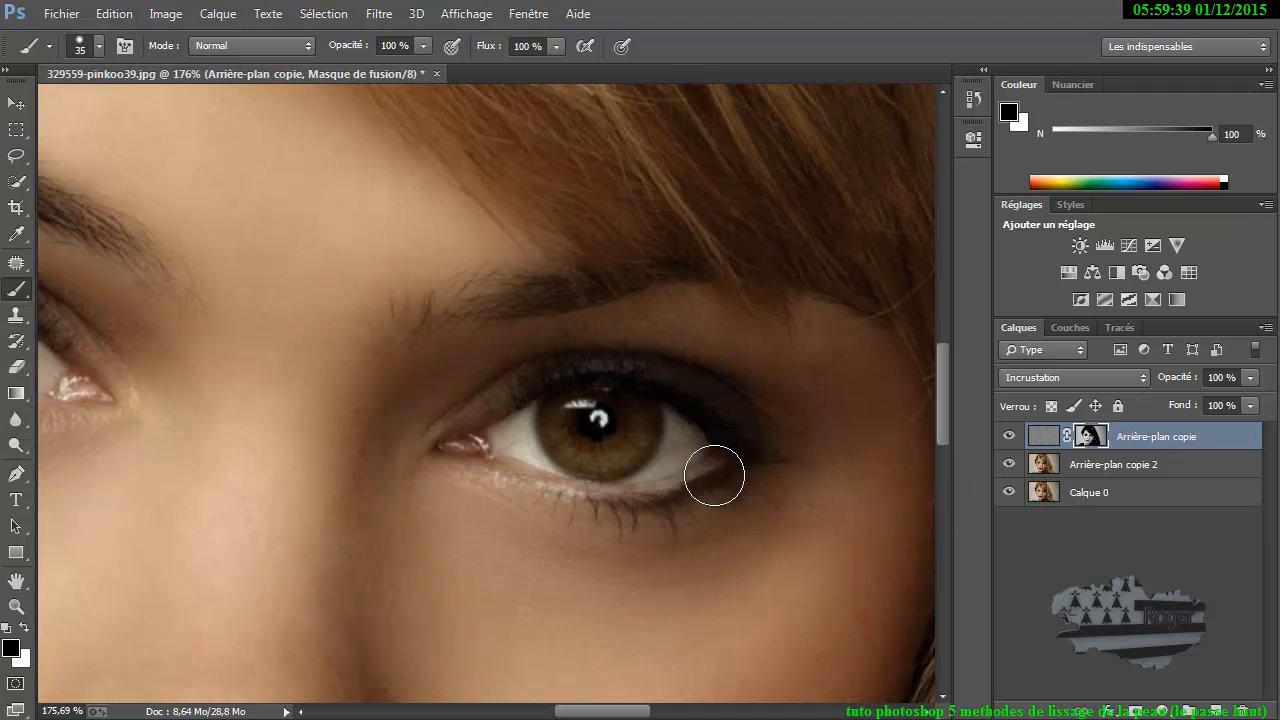
# Reduce the brush to 20 px and paint black on the mask over the eyebrows and the lips
pyautogui.moveTo(545, 425); pyautogui.dragTo(524, 430)
pyautogui.moveTo(531, 306); pyautogui.dragTo(1013, 418)
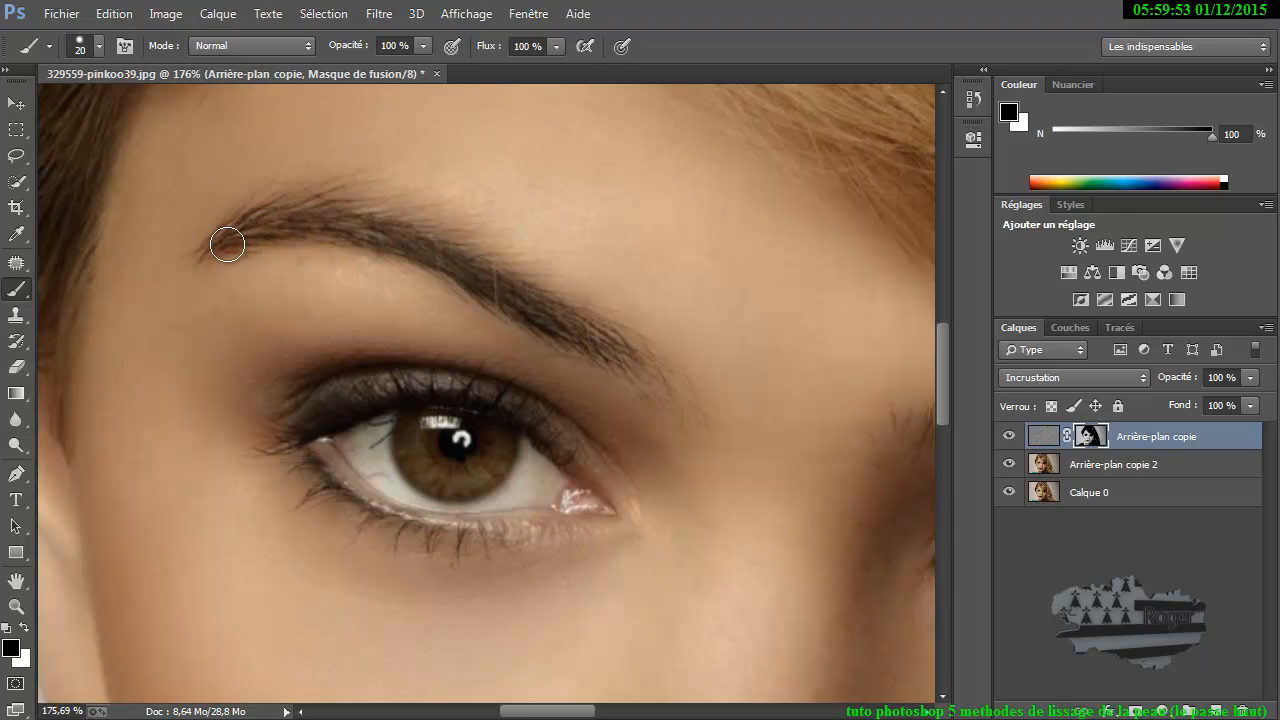
pyautogui.scroll(-5, 557, 366)
pyautogui.scroll(-12, 570, 375)
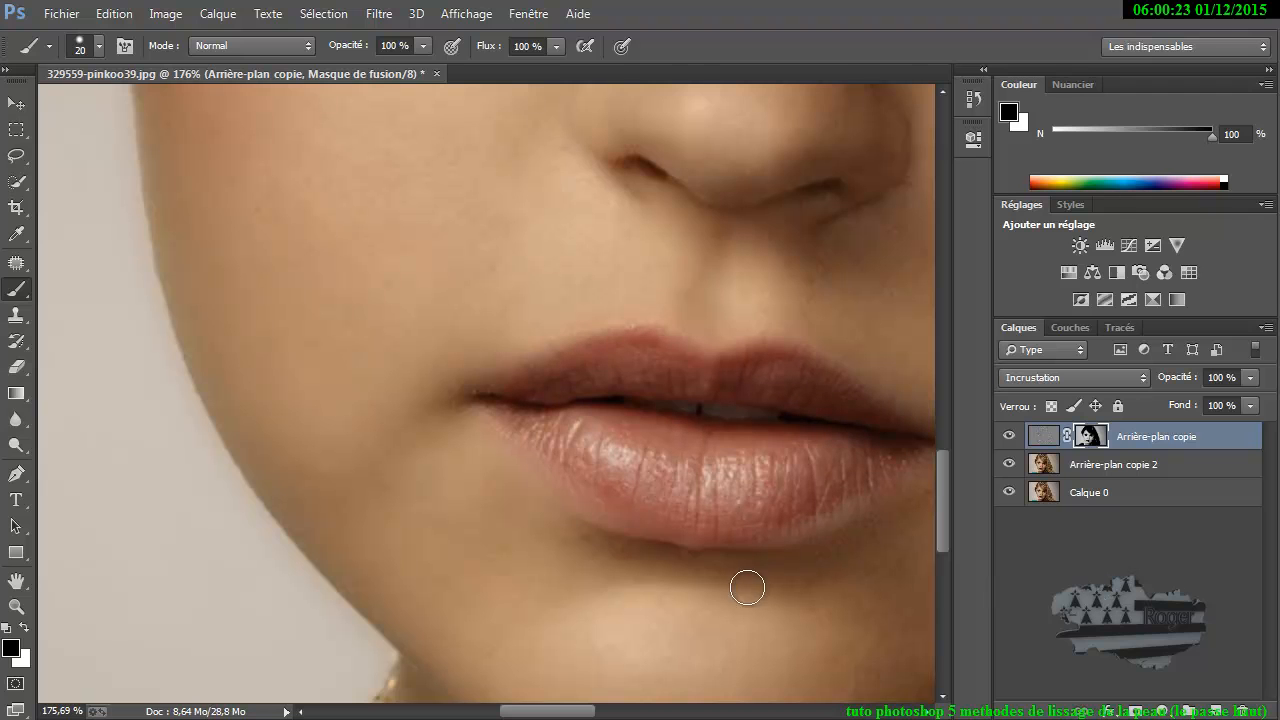
# Compare the whole portrait with and without the Arrière-plan copie layer
pyautogui.scroll(-2, 645, 578)
pyautogui.scroll(-10, 650, 572)
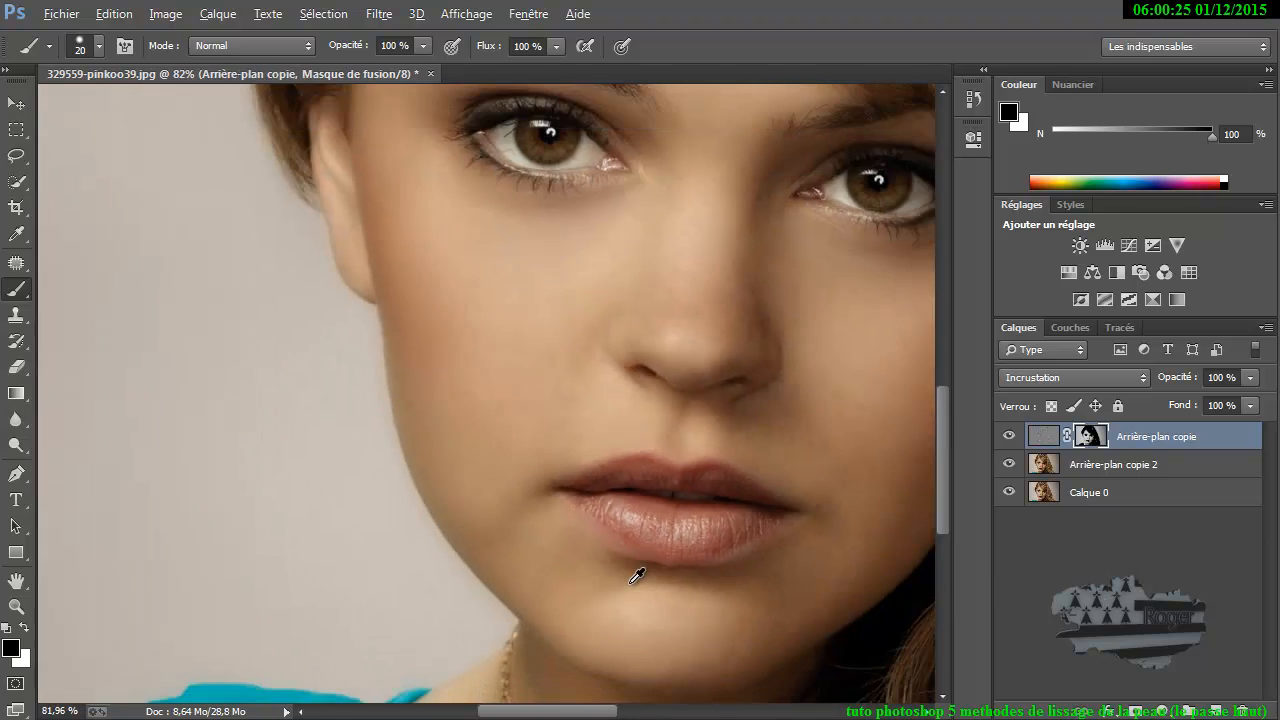
pyautogui.moveTo(587, 716); pyautogui.dragTo(621, 714)
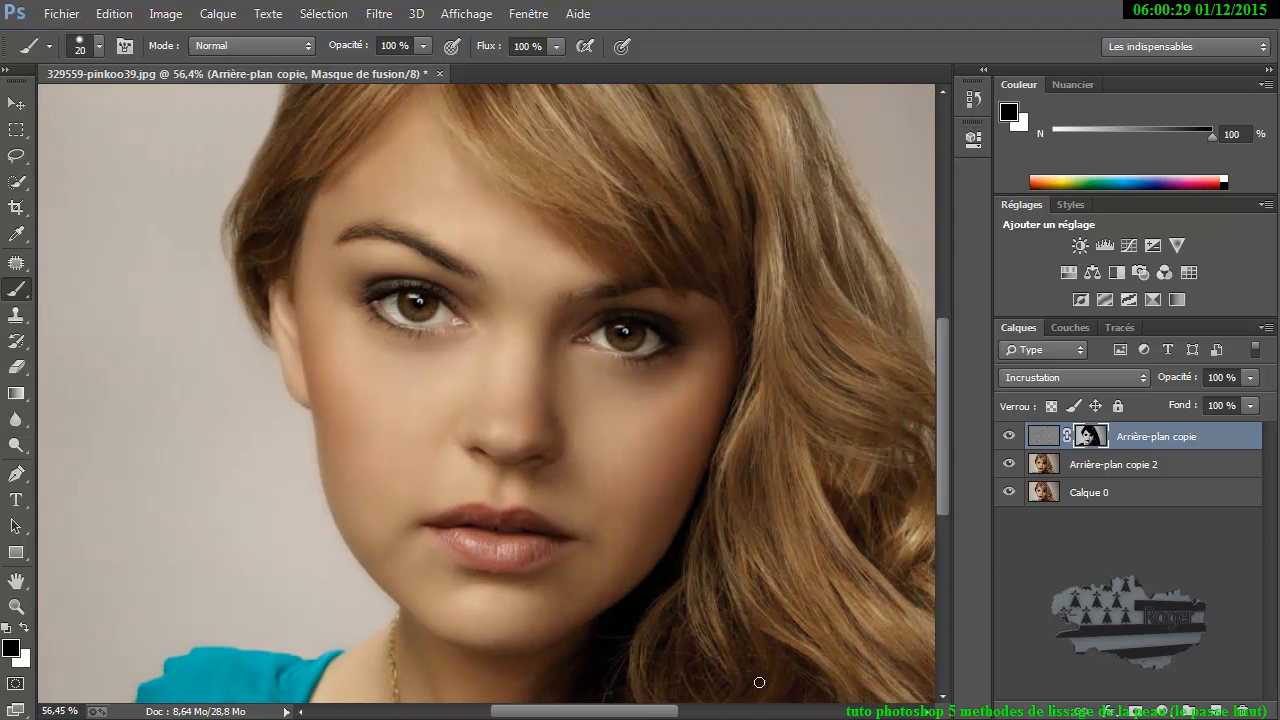
pyautogui.click(1009, 437)
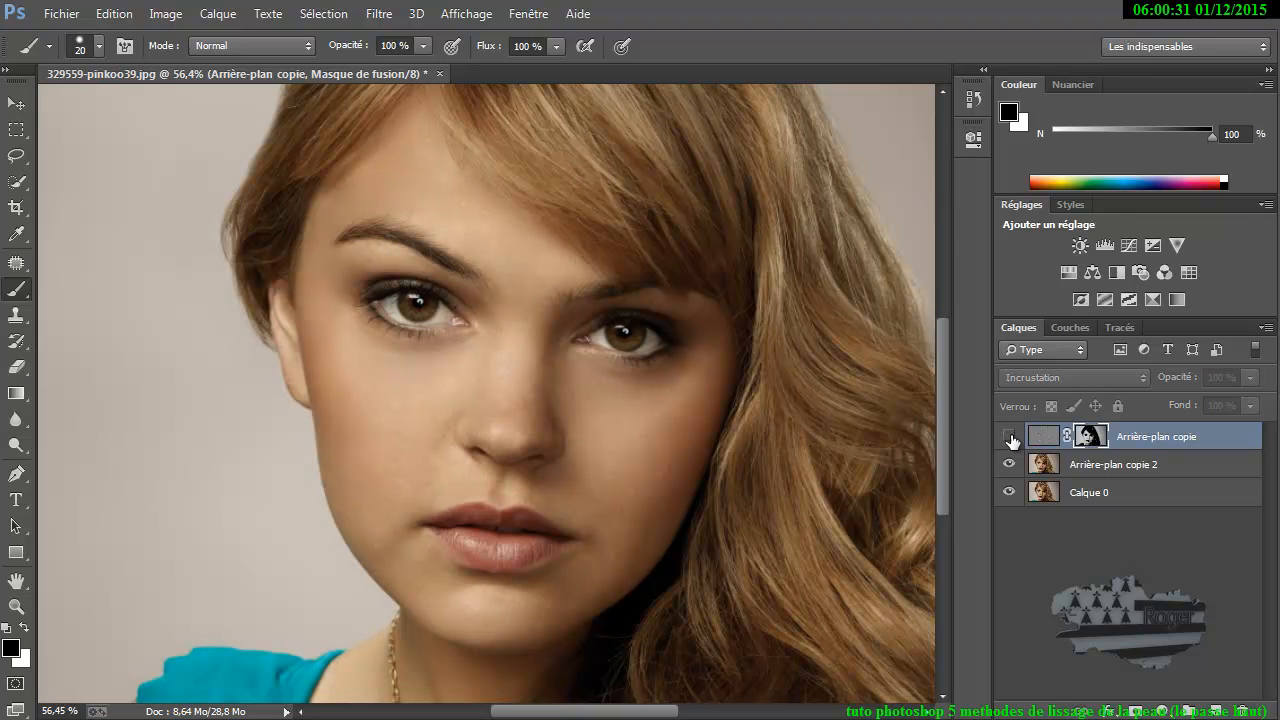
pyautogui.click(1009, 437)
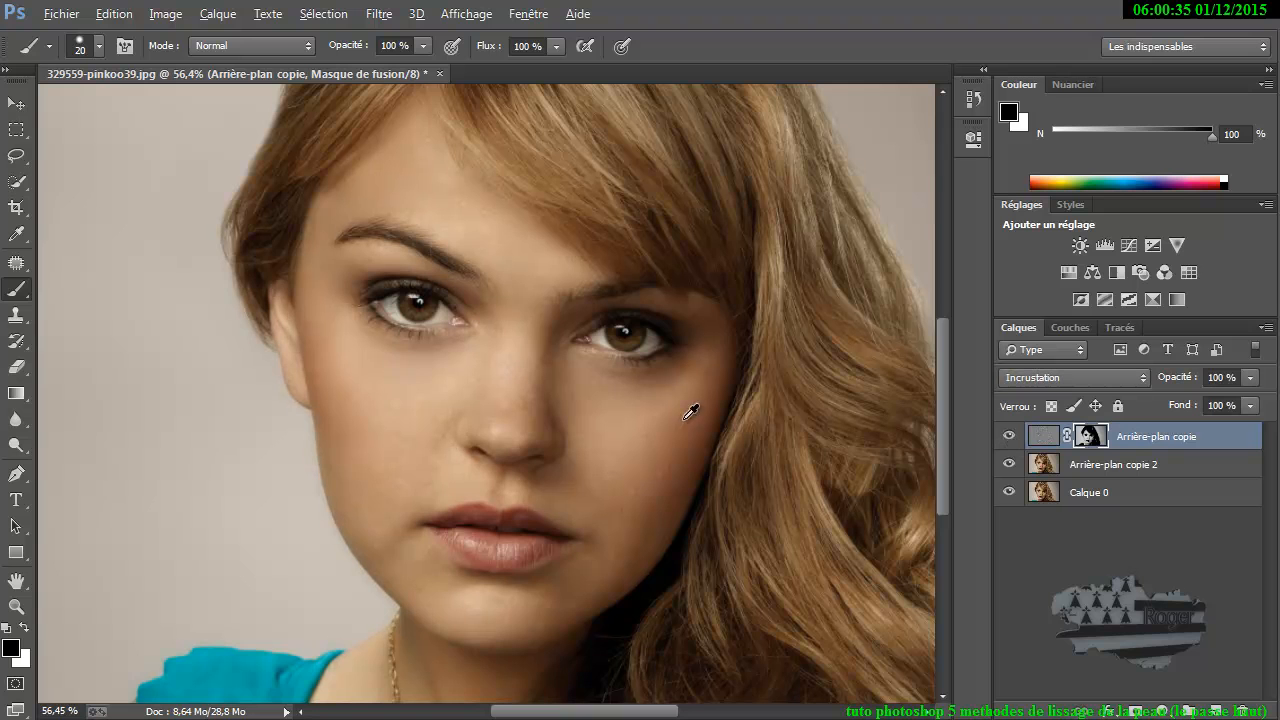
# Examine the skin, eyes and lips up close with the Arrière-plan copie layer repeatedly hidden and shown
pyautogui.scroll(2, 686, 410)
pyautogui.scroll(3, 680, 388)
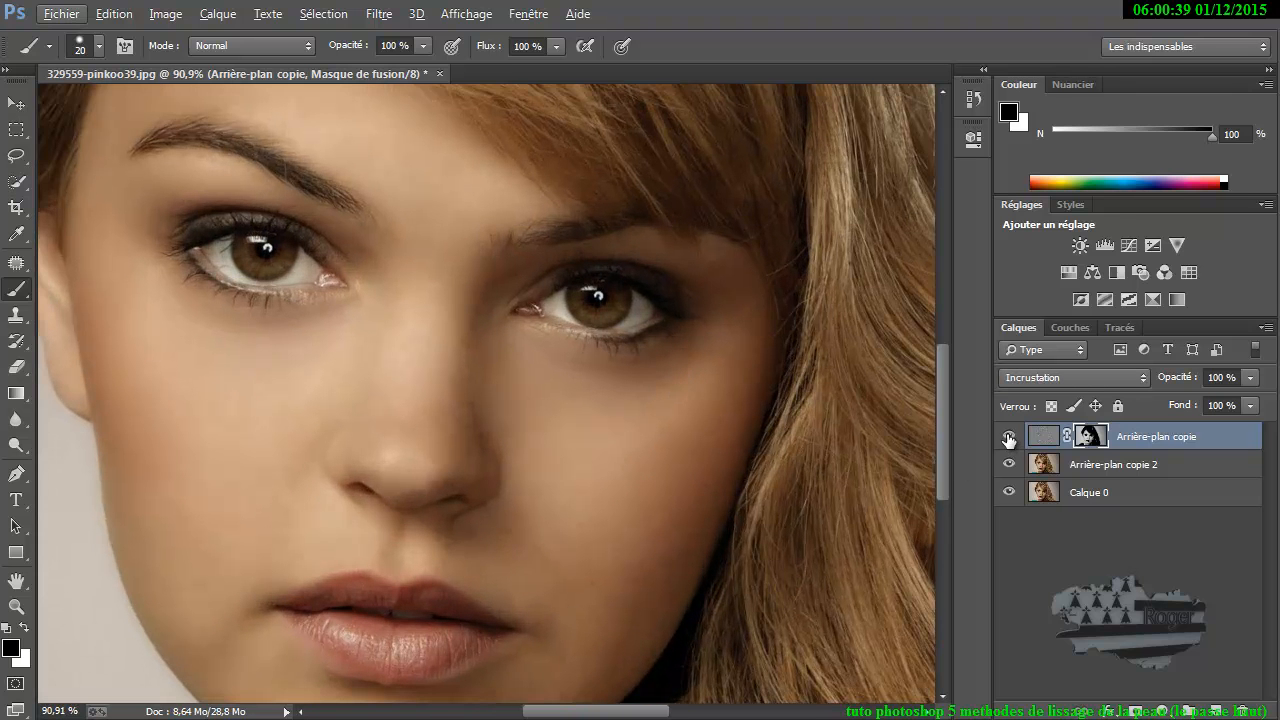
pyautogui.click(1009, 437)
pyautogui.click(1010, 437)
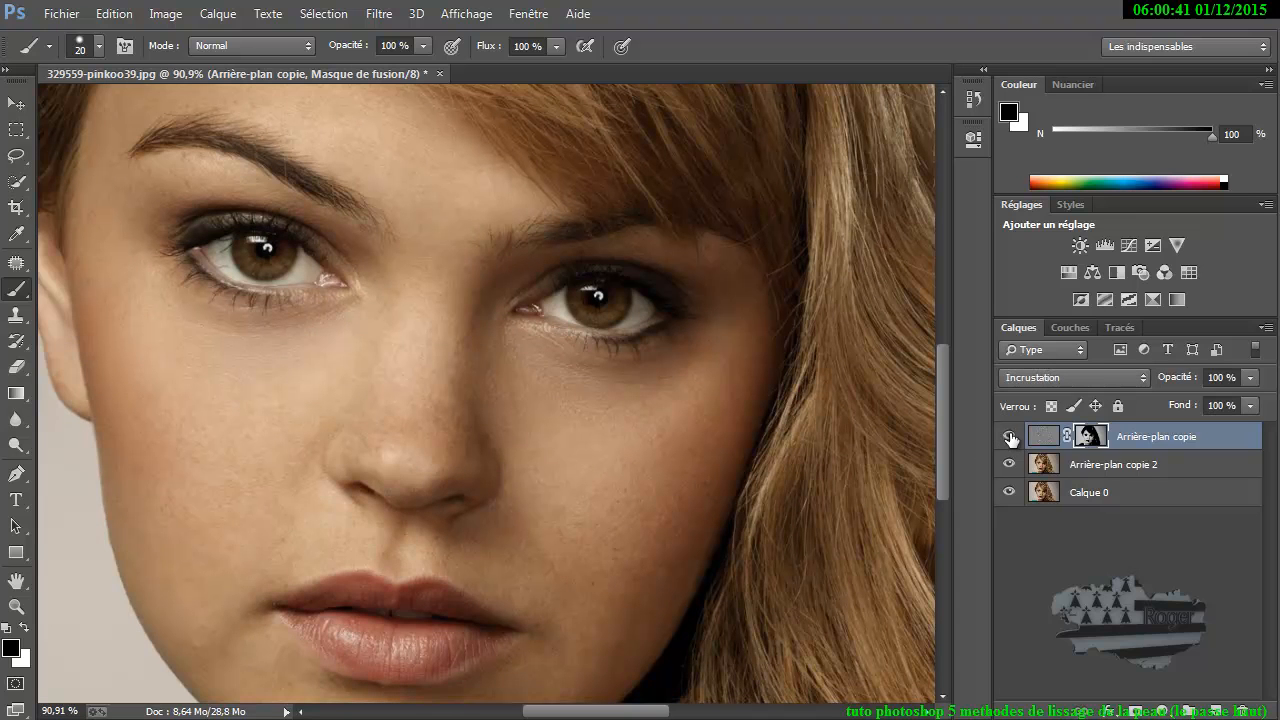
pyautogui.click(1010, 437)
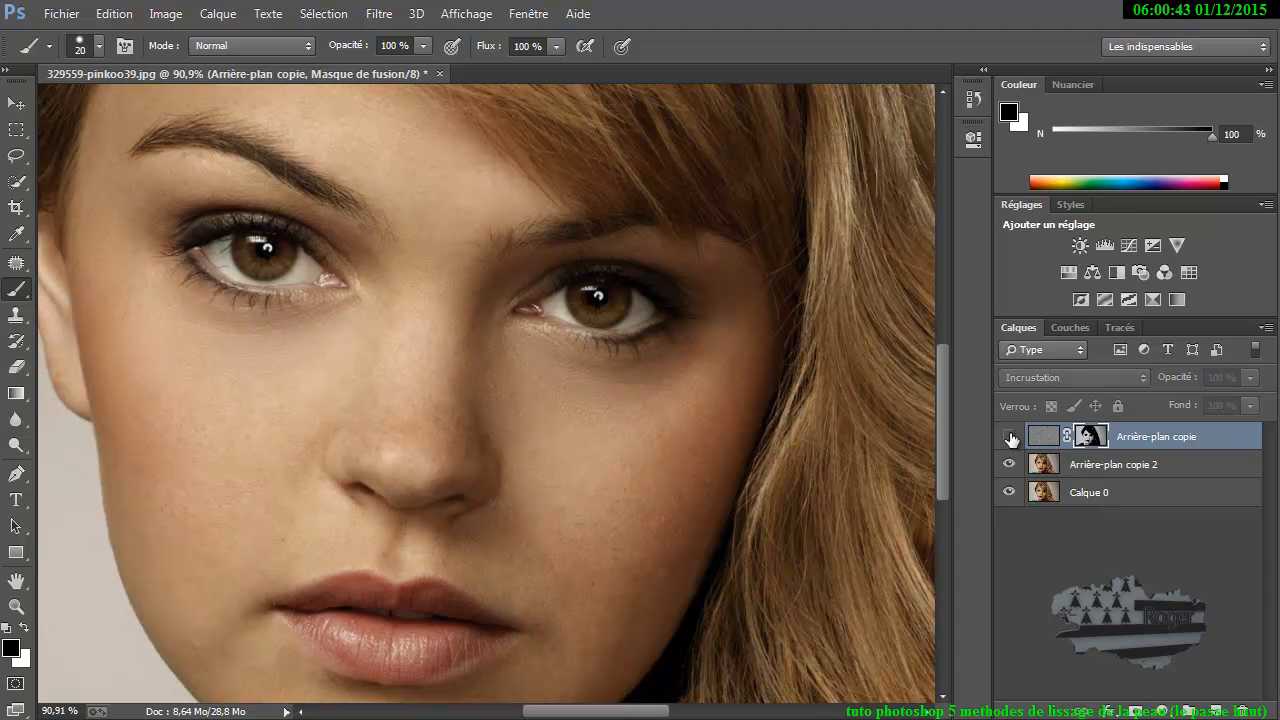
pyautogui.click(1010, 437)
pyautogui.click(1010, 437)
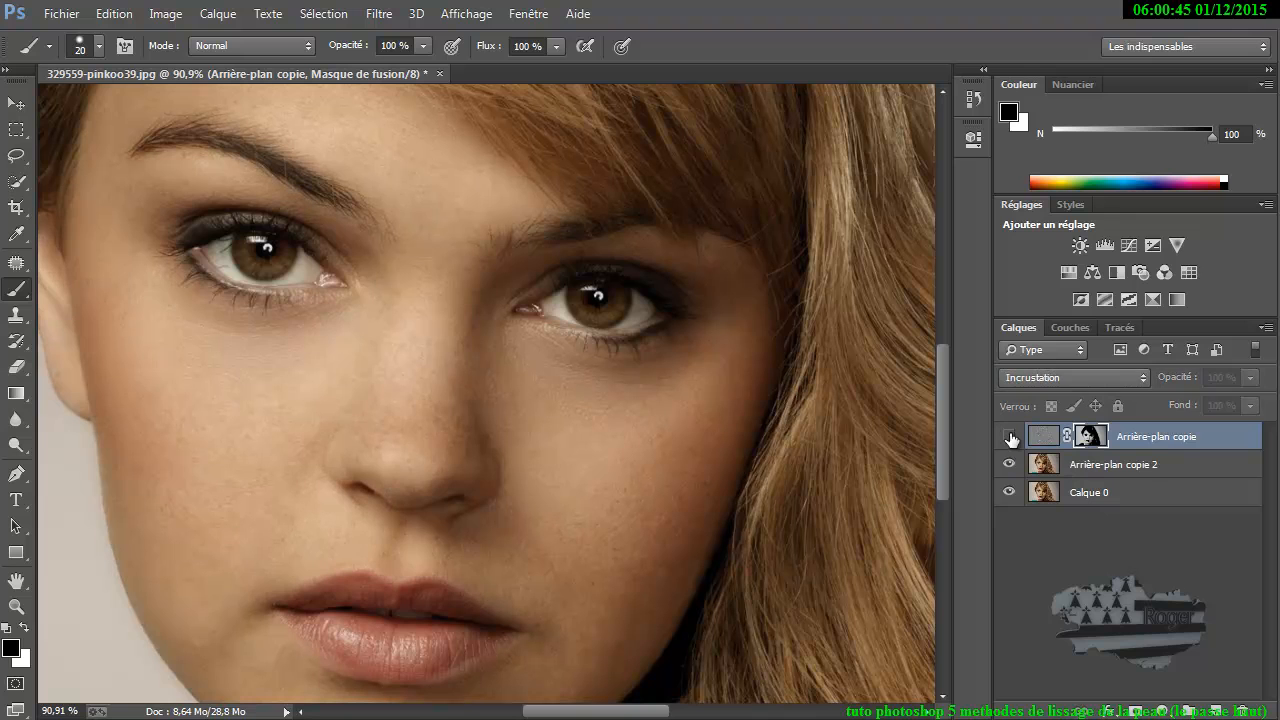
pyautogui.click(1010, 437)
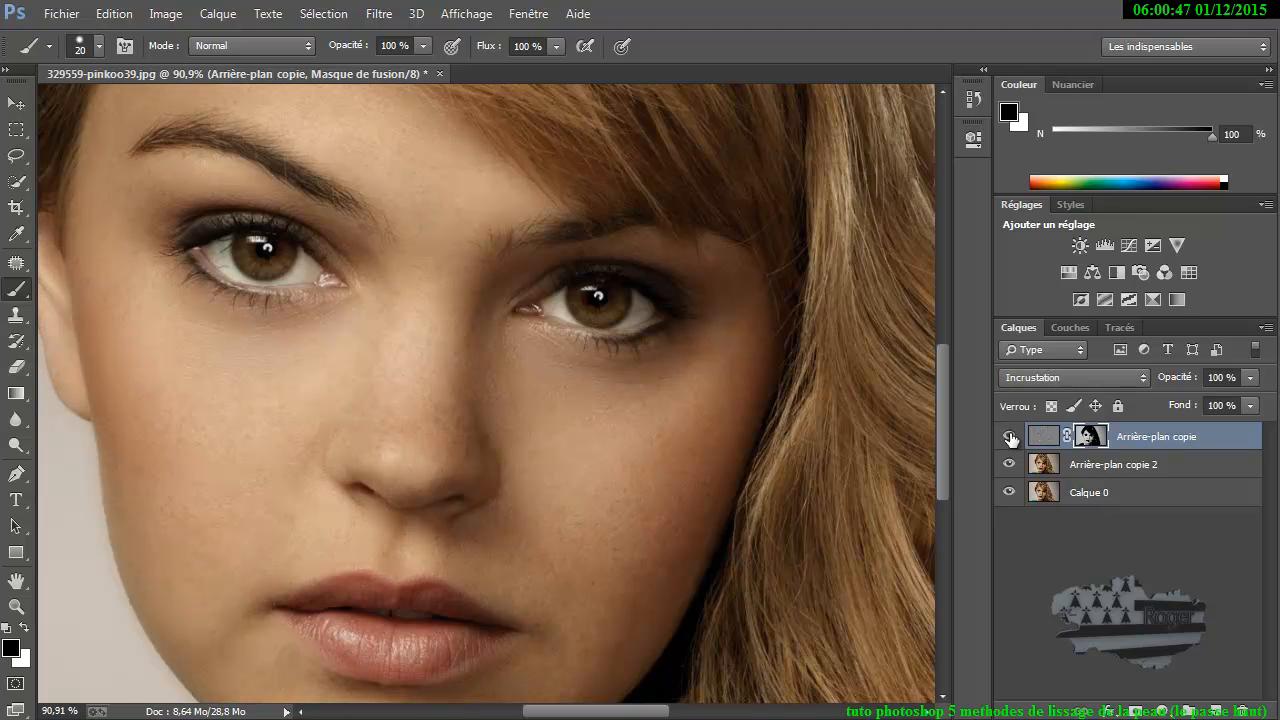
pyautogui.click(1010, 437)
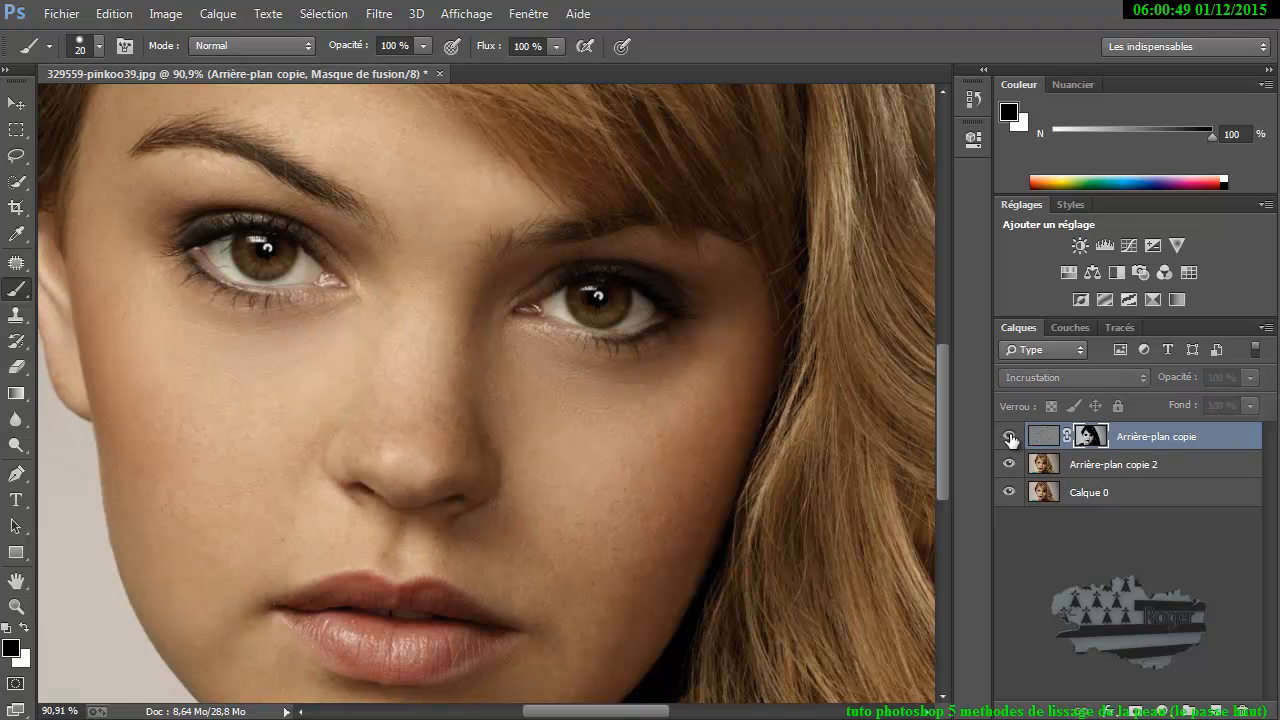
pyautogui.click(1010, 437)
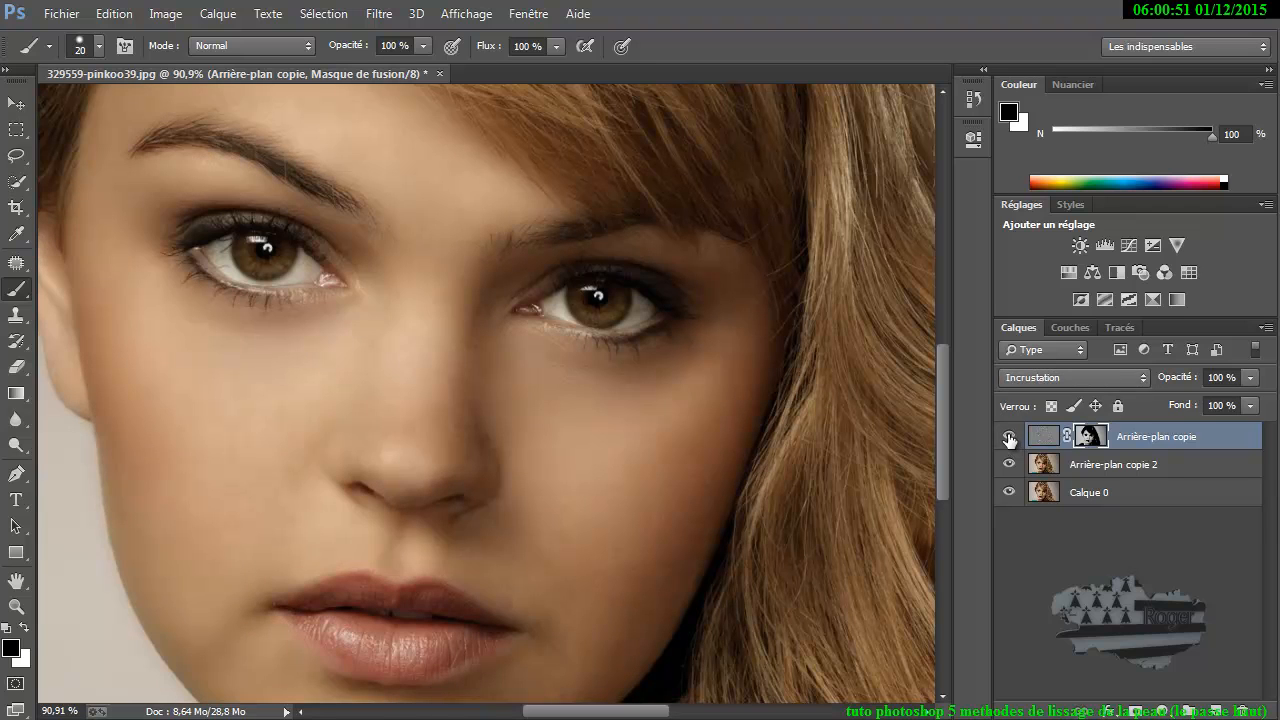
pyautogui.click(1010, 438)
pyautogui.click(1010, 438)
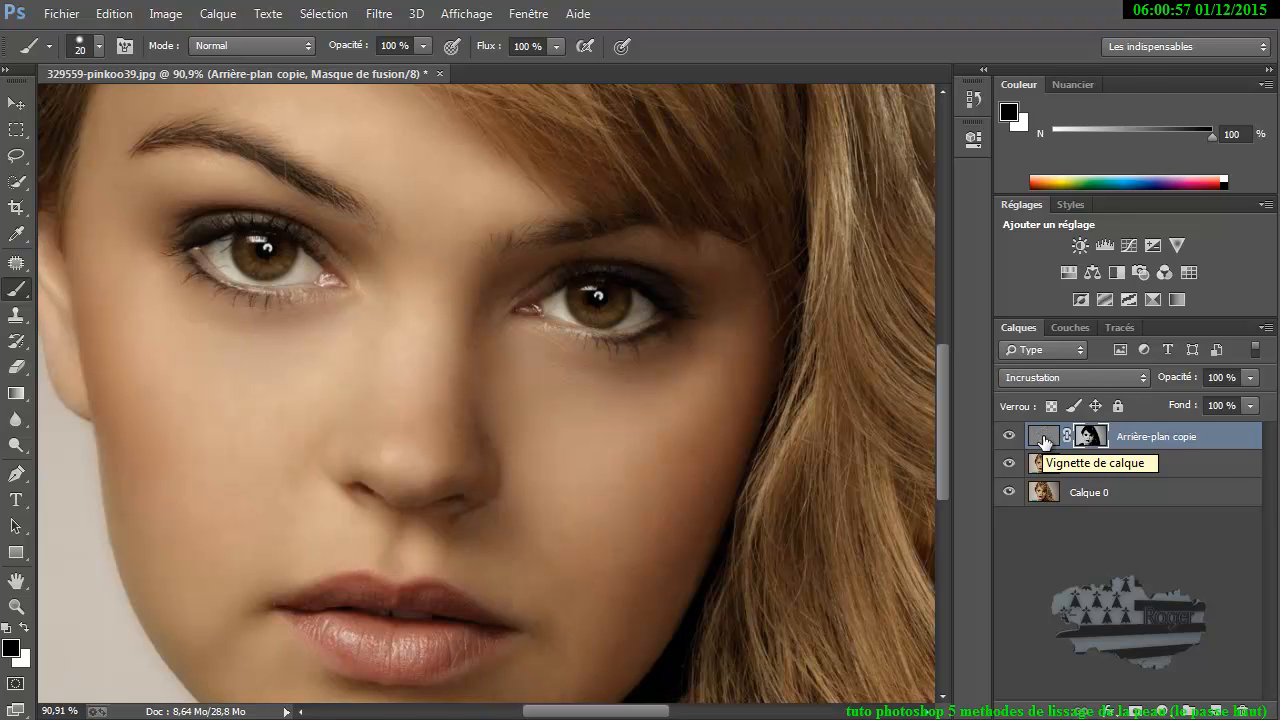
# Target the Arrière-plan copie layer's image instead of its mask, open Flou gaussien, and check its preview at a 1,0 pixel radius
pyautogui.click(1044, 440)
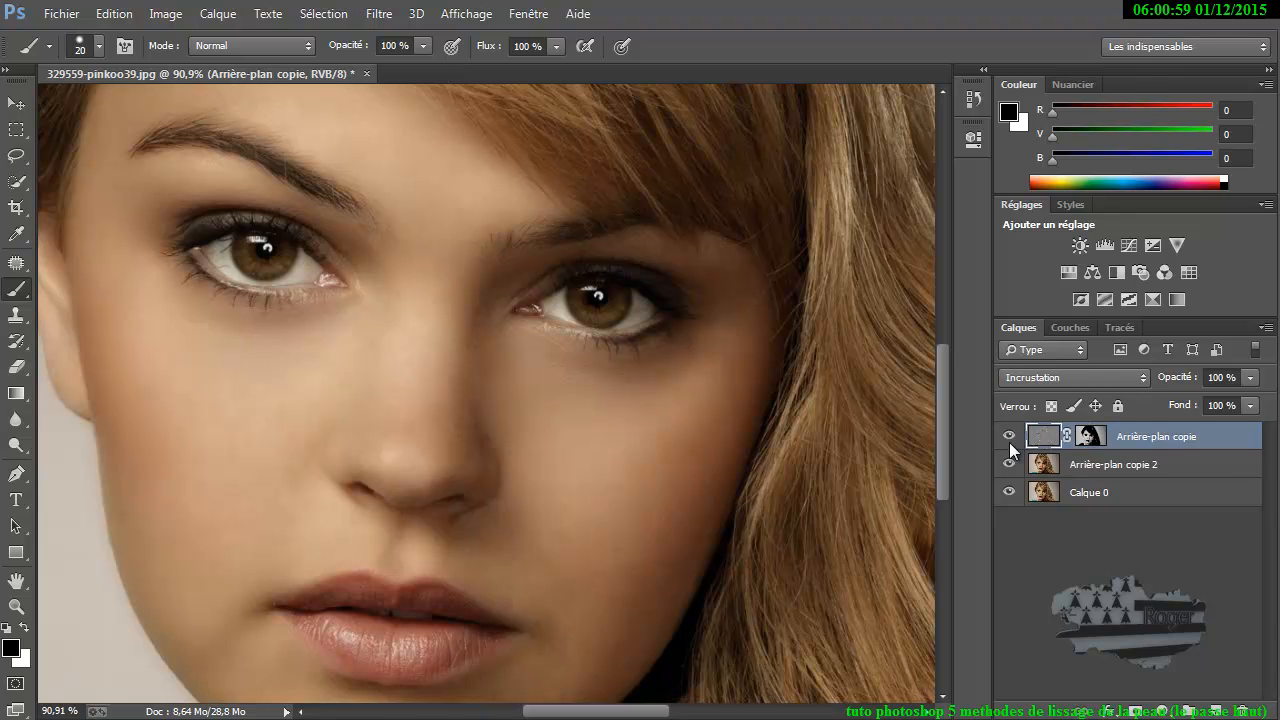
pyautogui.click(379, 14)
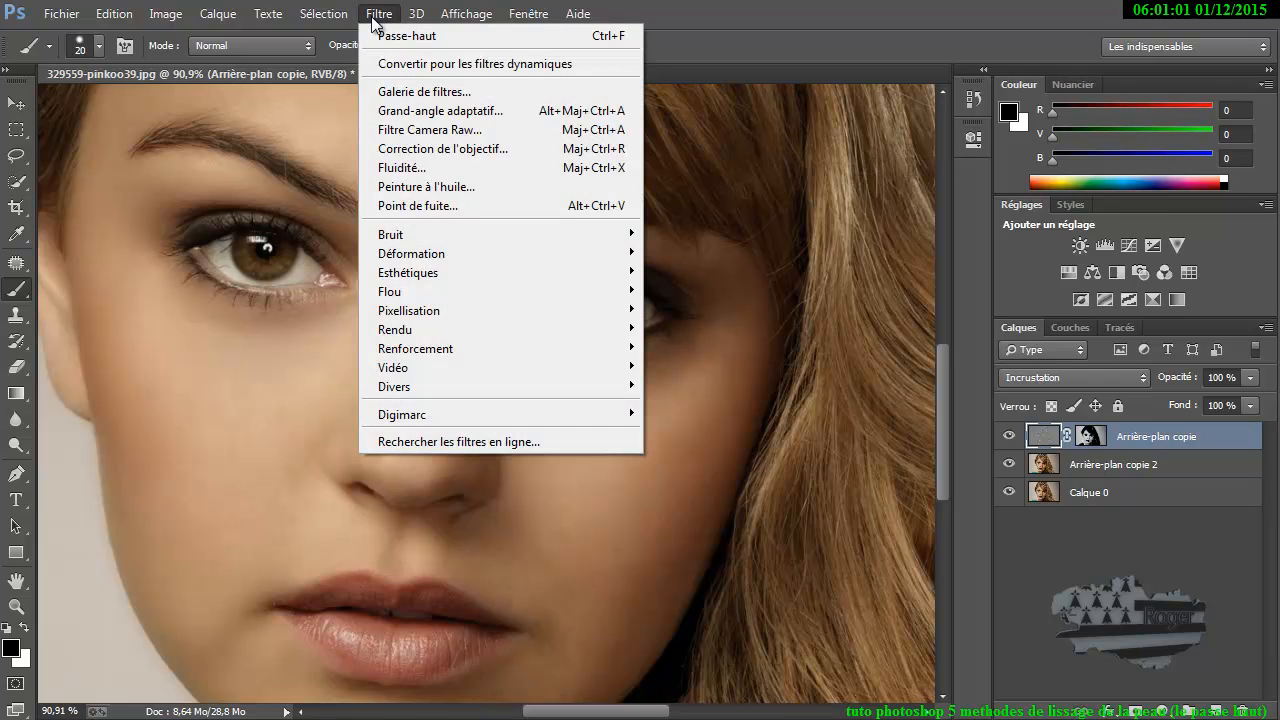
pyautogui.moveTo(424, 298)
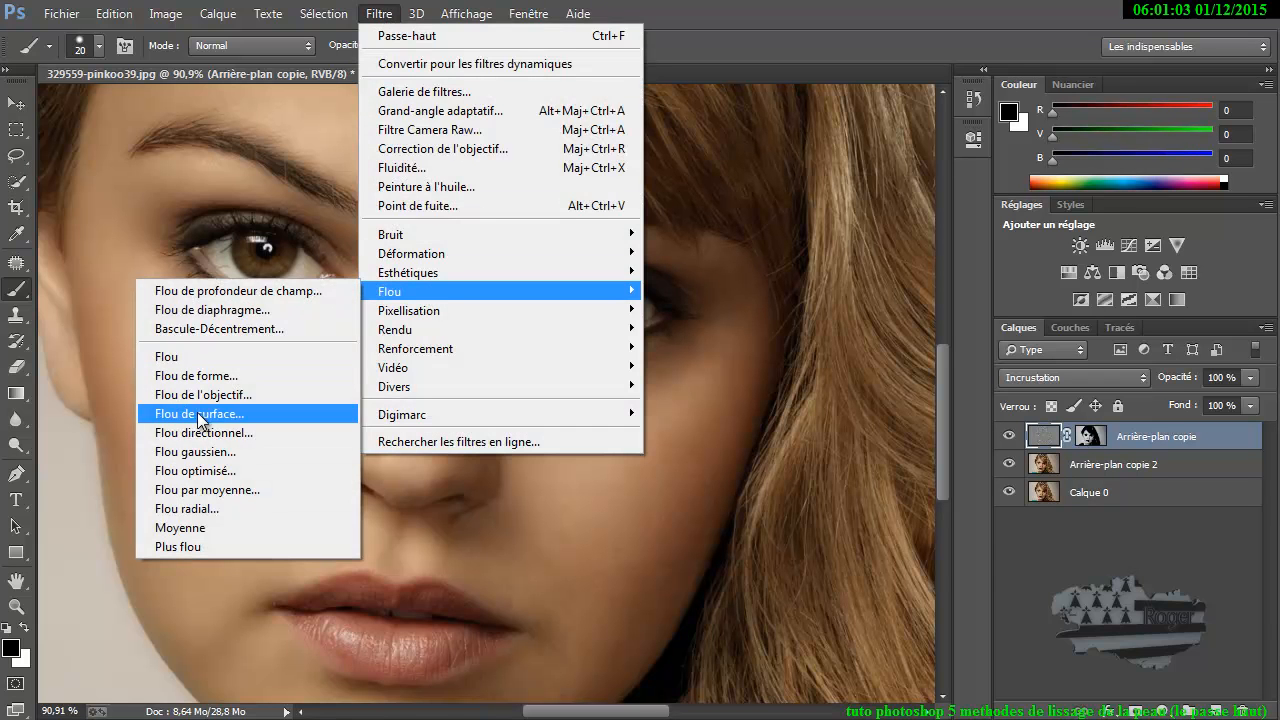
pyautogui.click(223, 447)
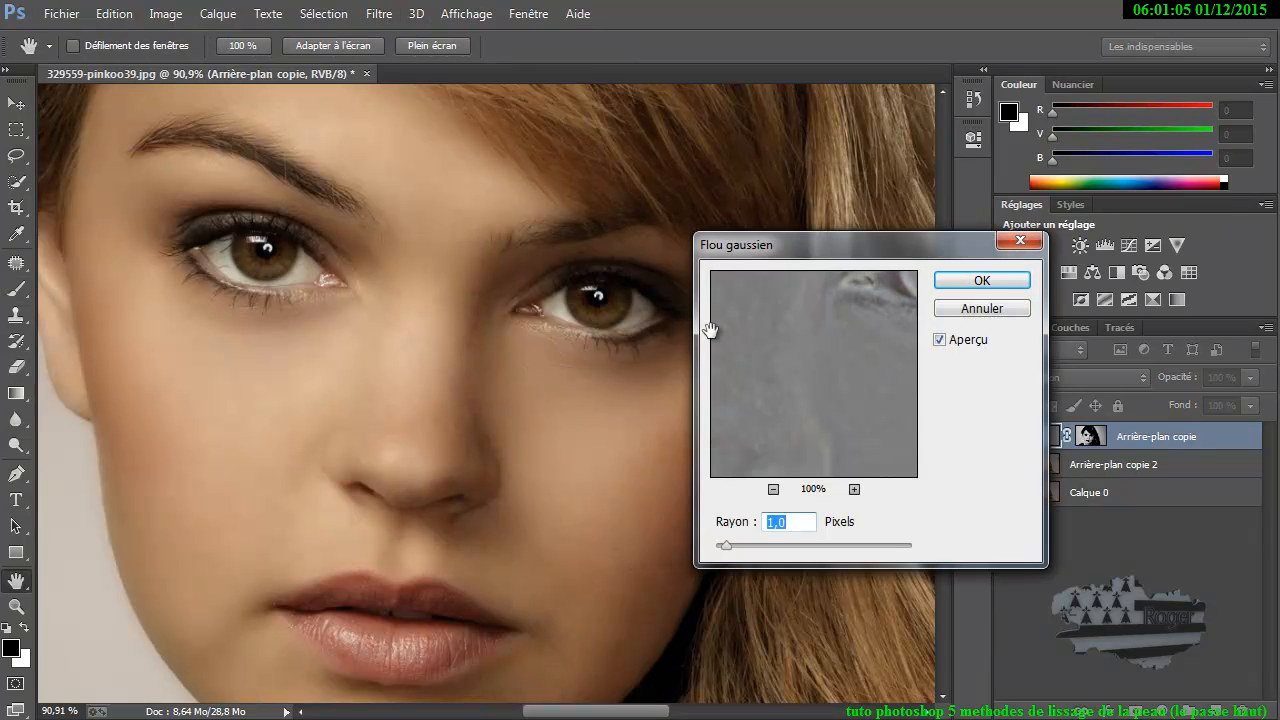
pyautogui.moveTo(834, 244); pyautogui.dragTo(925, 289)
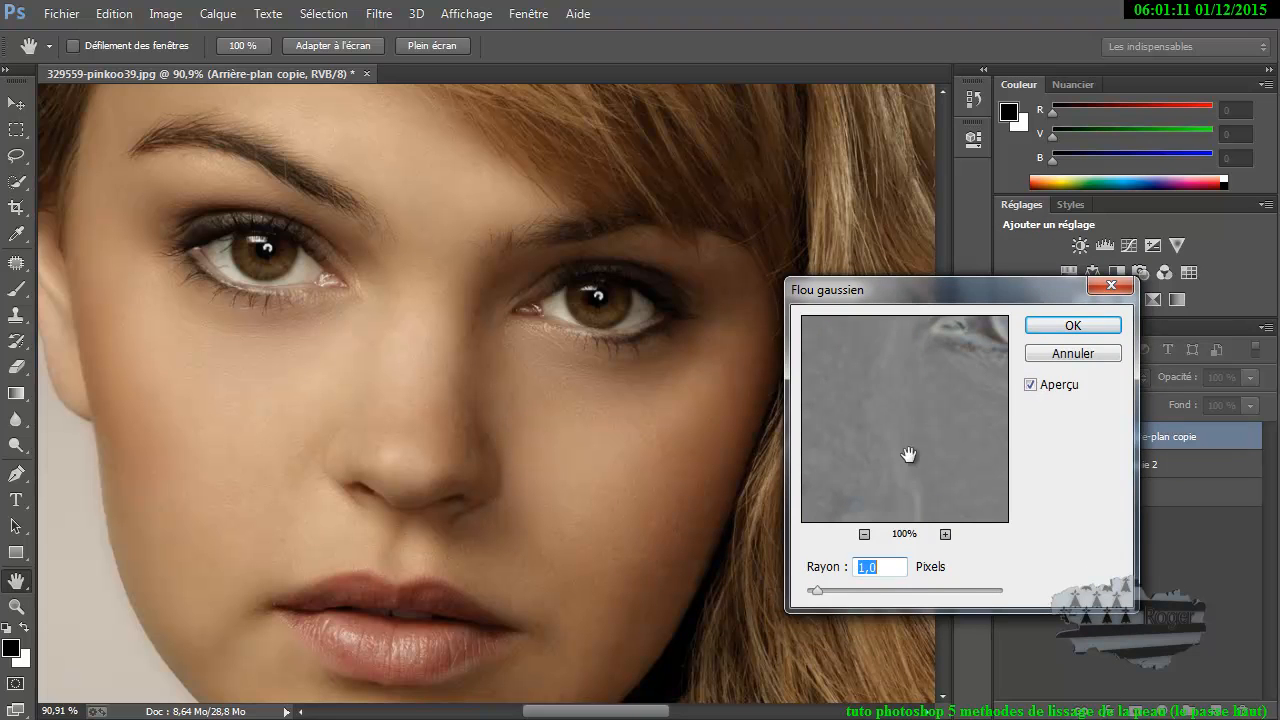
pyautogui.click(1031, 383)
# Try Flou gaussien radii of 8,2 and 89,2 pixels, comparing the face with and without the preview
pyautogui.moveTo(820, 590); pyautogui.dragTo(838, 592)
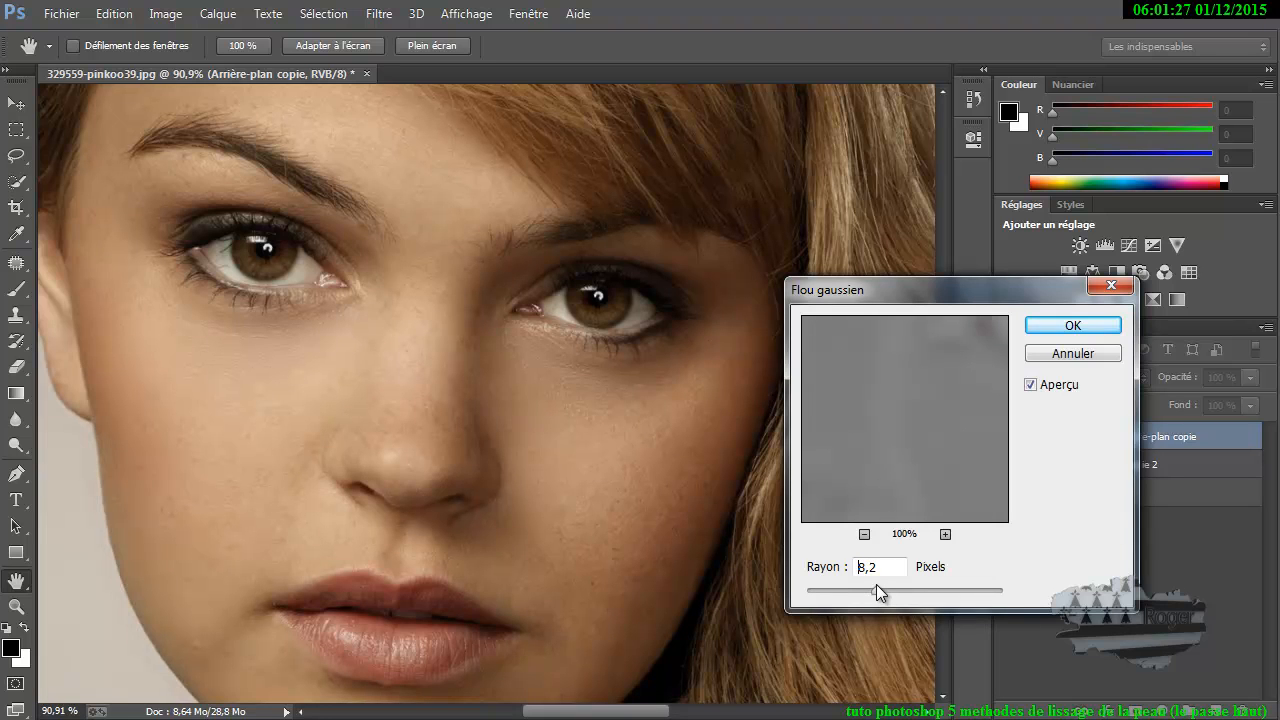
pyautogui.moveTo(874, 585); pyautogui.dragTo(874, 585)
pyautogui.click(1030, 385)
pyautogui.moveTo(885, 589); pyautogui.dragTo(928, 586)
pyautogui.moveTo(949, 307); pyautogui.dragTo(816, 313)
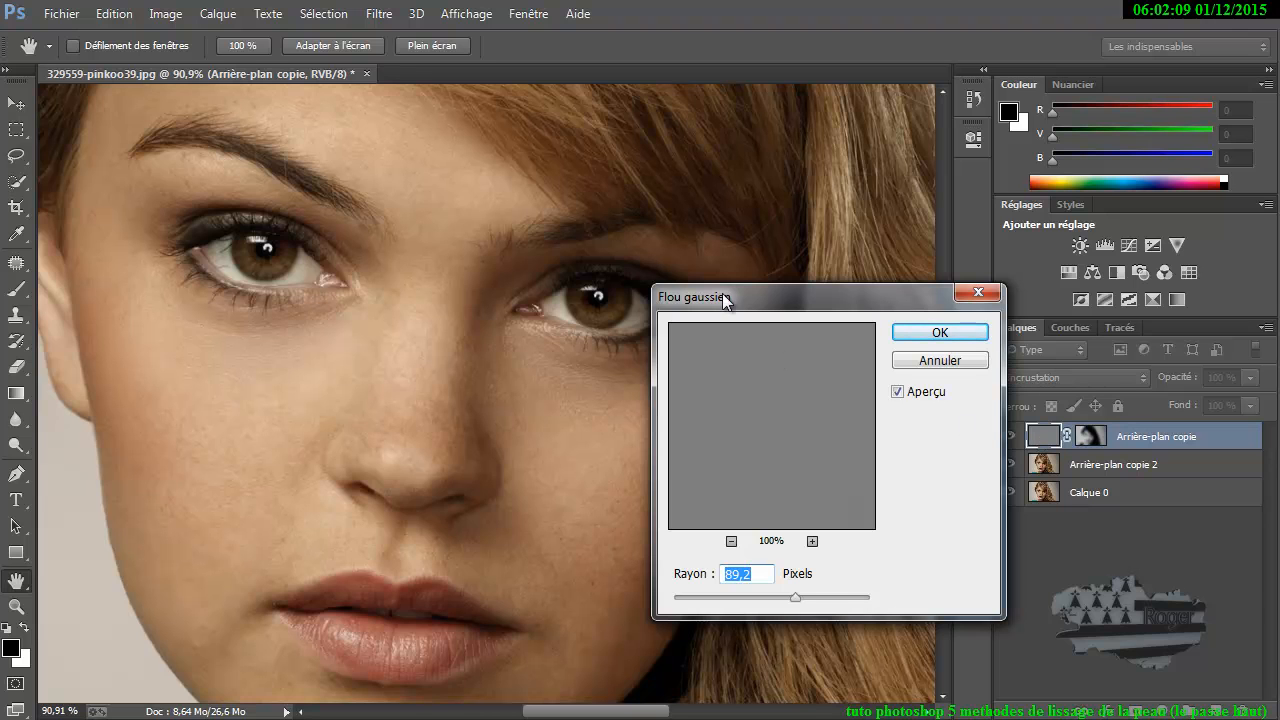
pyautogui.moveTo(725, 302); pyautogui.dragTo(750, 297)
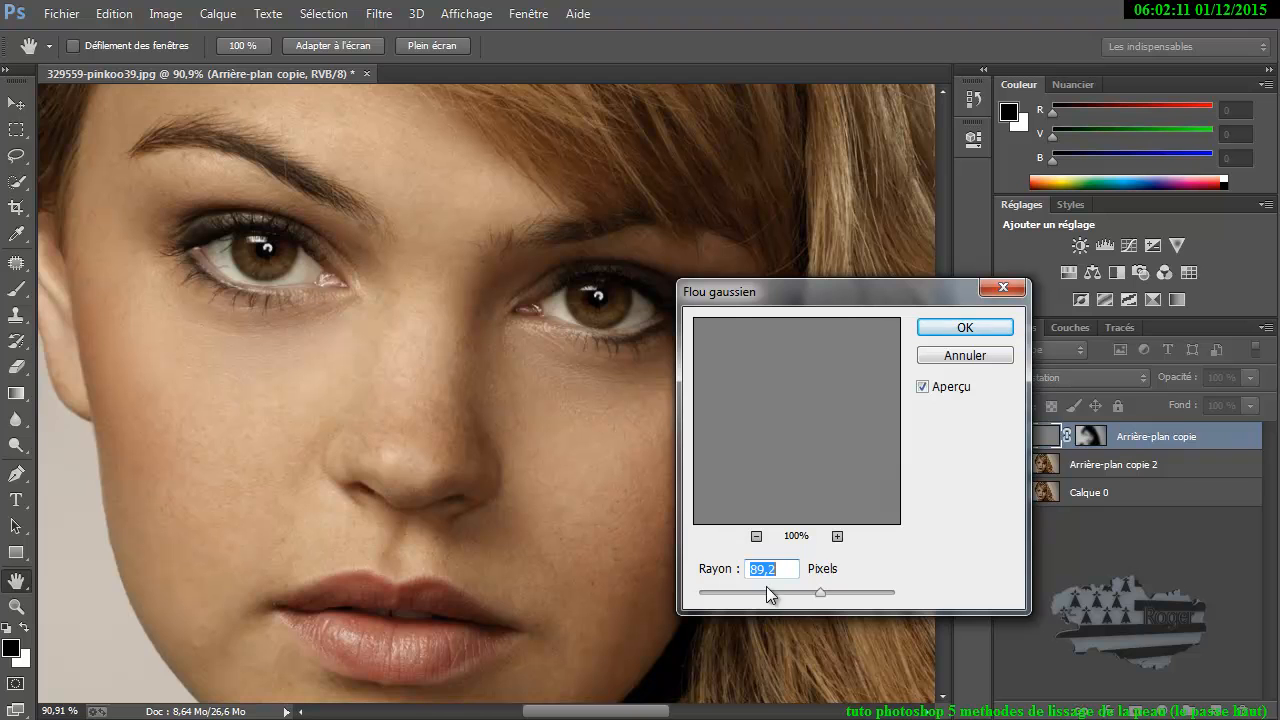
# Lower the blur radius to about 2,5 pixels, apply the Flou gaussien, and return to the Brush tool
pyautogui.moveTo(822, 595); pyautogui.dragTo(727, 596)
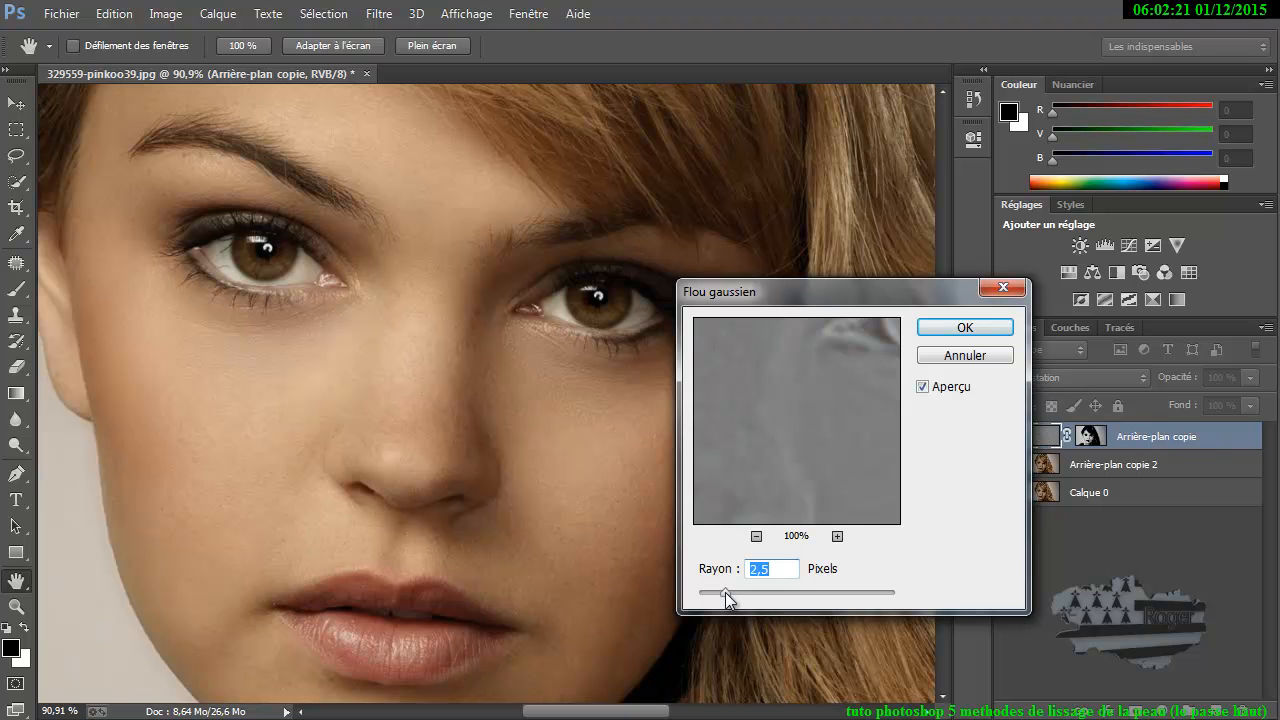
pyautogui.moveTo(727, 597); pyautogui.dragTo(722, 598)
pyautogui.moveTo(722, 598)
pyautogui.mouseDown()
pyautogui.moveTo(710, 598)
pyautogui.moveTo(721, 591)
pyautogui.mouseUp()
pyautogui.click(958, 331)
pyautogui.press('b')
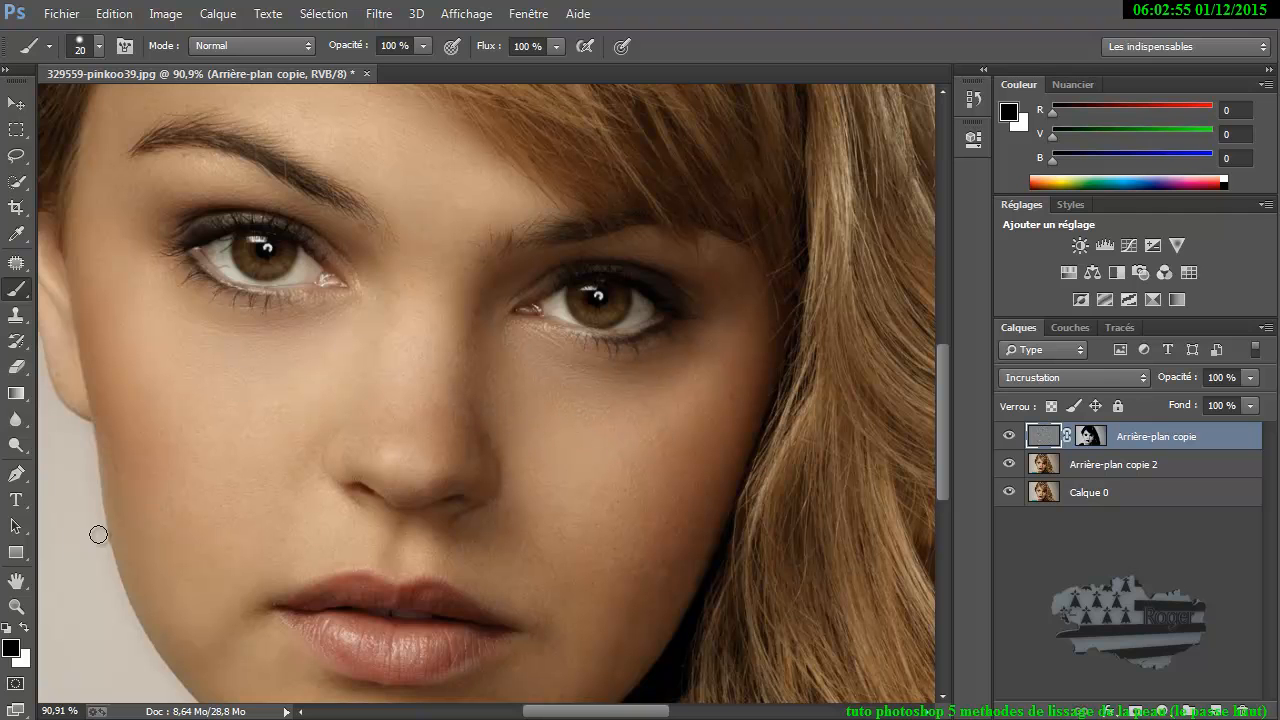
# Fit the whole portrait in view and compare it with the Arrière-plan copie layer hidden and shown
pyautogui.doubleClick(17, 582)
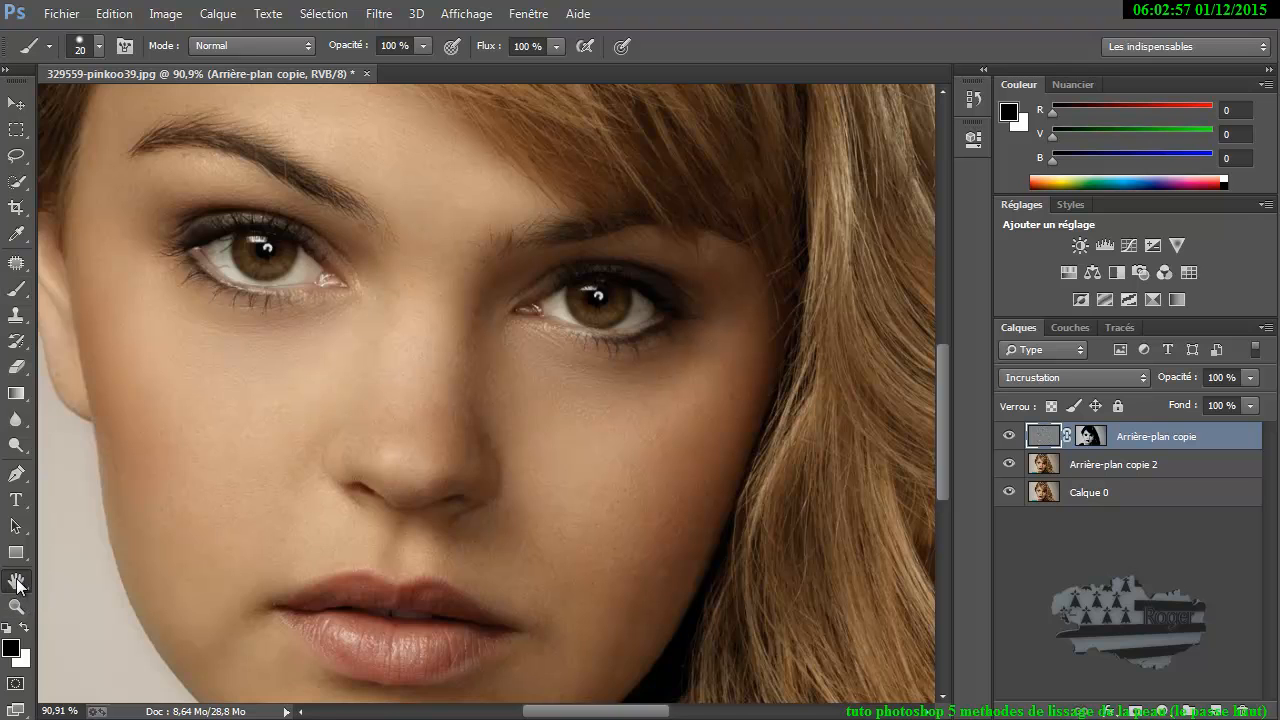
pyautogui.click(1009, 437)
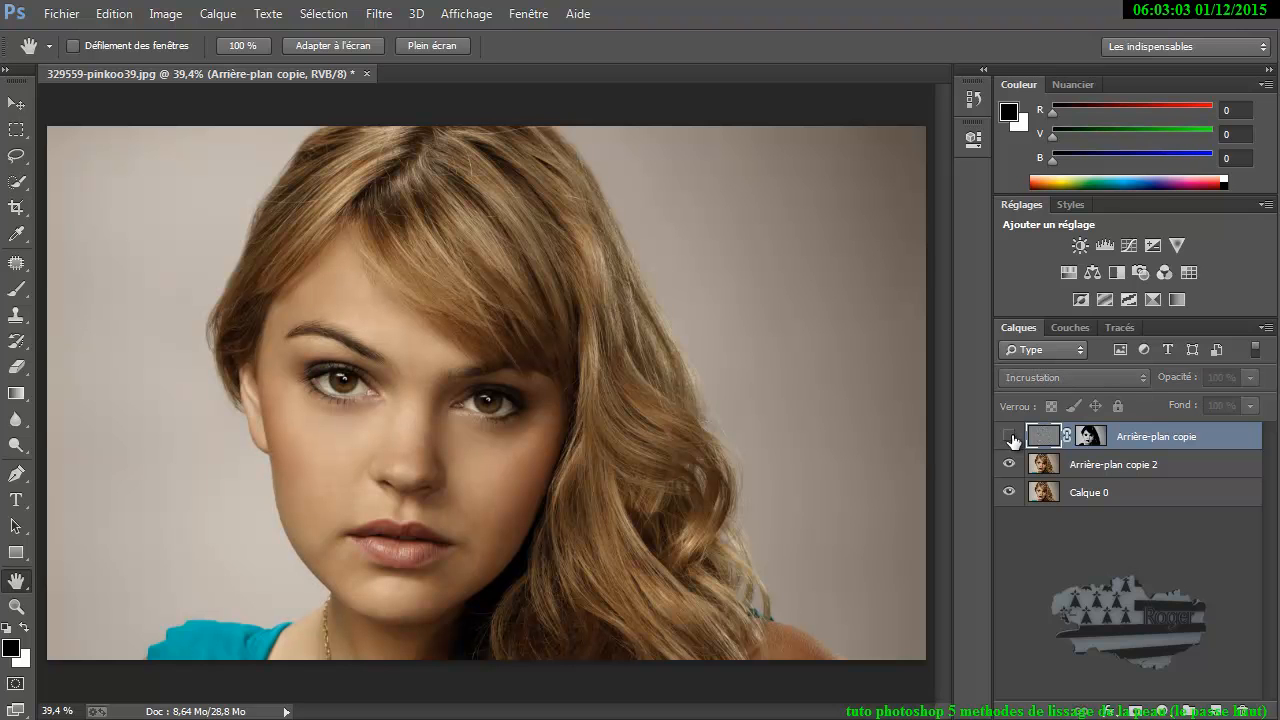
pyautogui.click(1010, 438)
pyautogui.click(1009, 437)
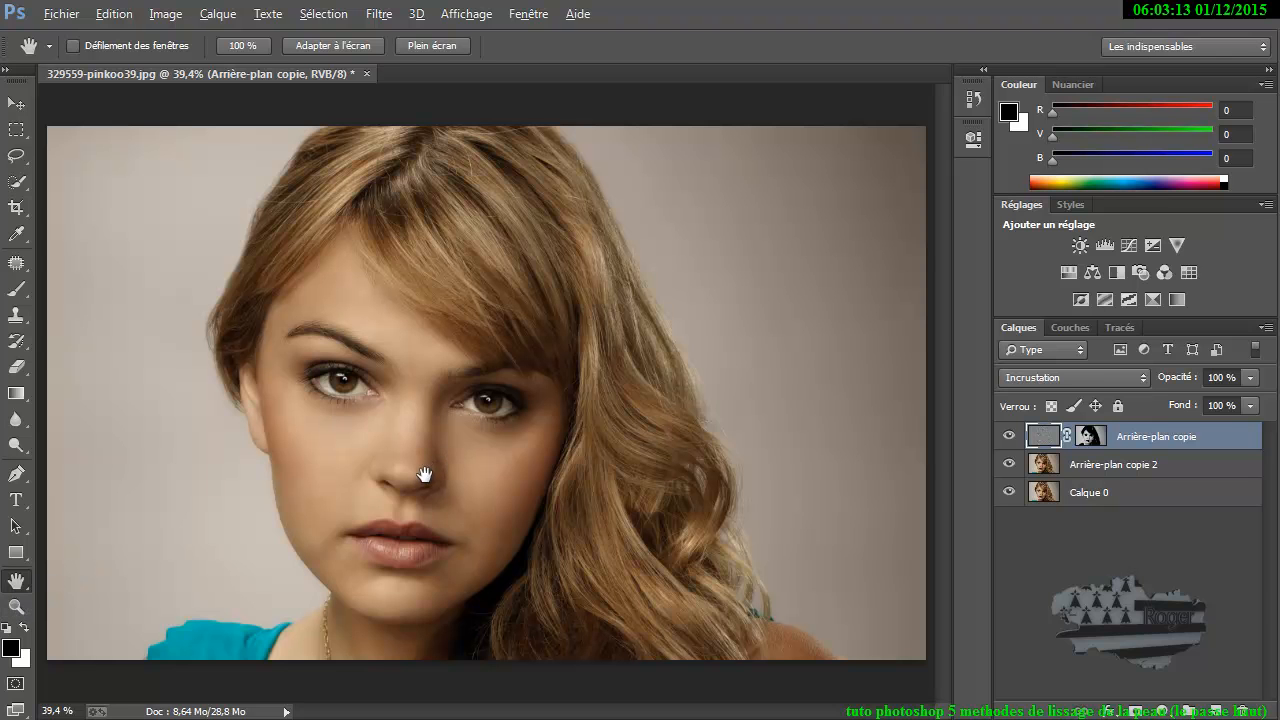
# Inspect the skin smoothing close up on the face, repeatedly hiding and showing the Arrière-plan copie layer
pyautogui.scroll(1, 425, 476)
pyautogui.scroll(4, 425, 476)
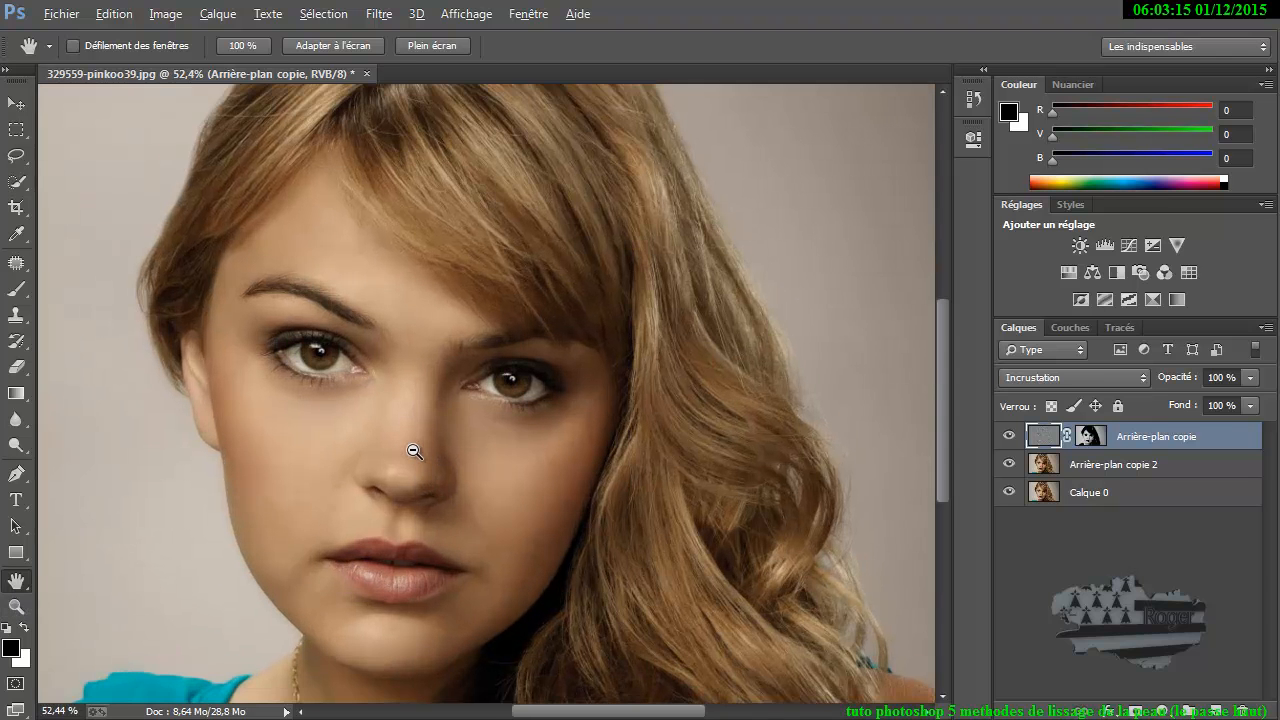
pyautogui.press('alt')
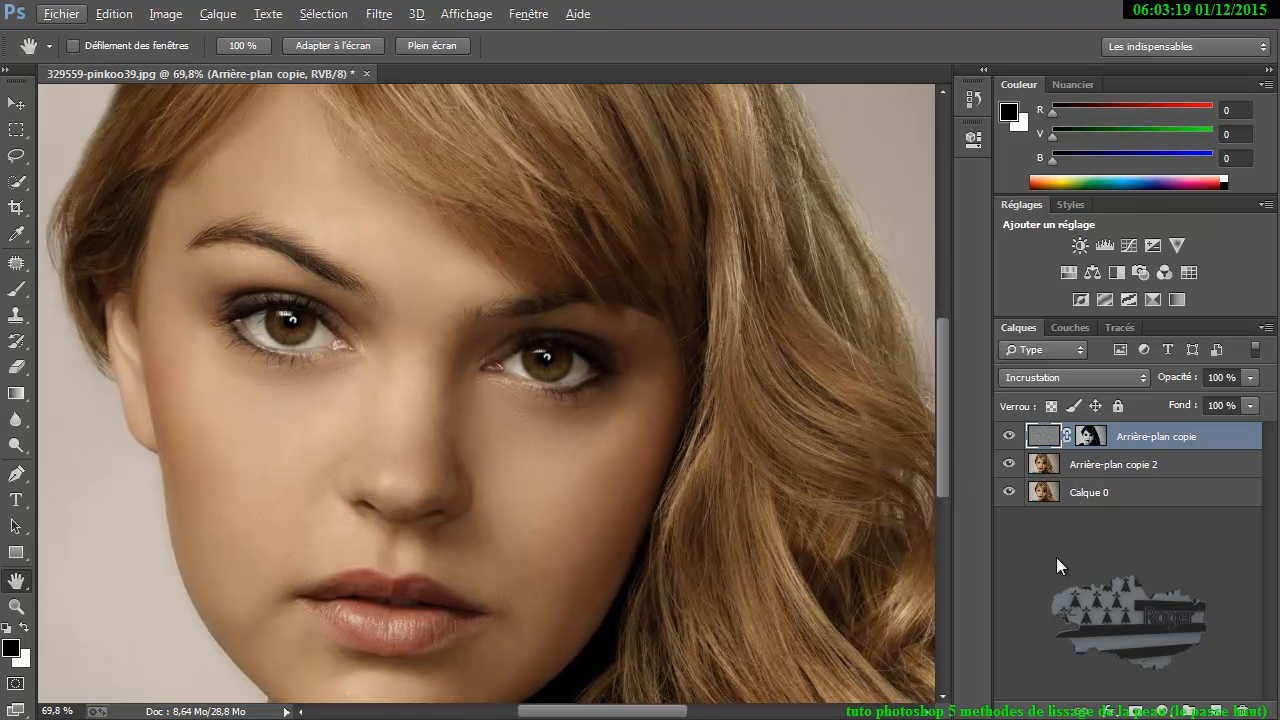
pyautogui.click(1010, 437)
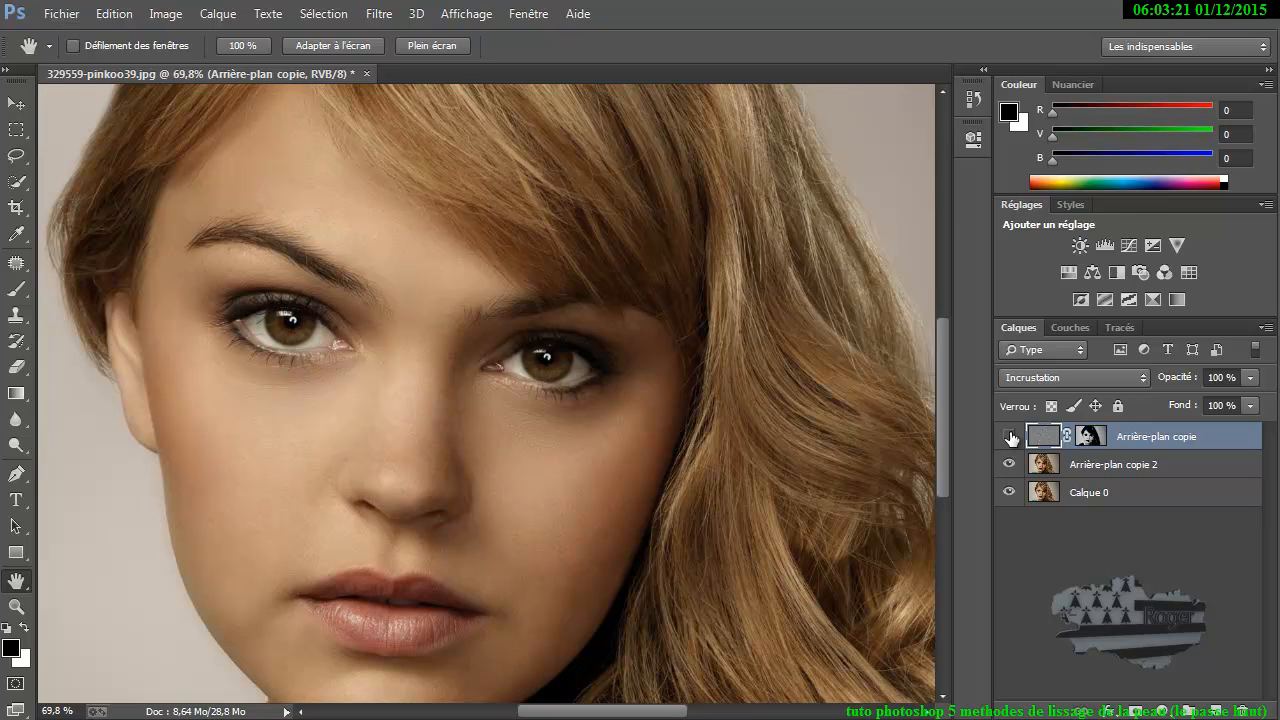
pyautogui.click(1010, 437)
pyautogui.click(1009, 437)
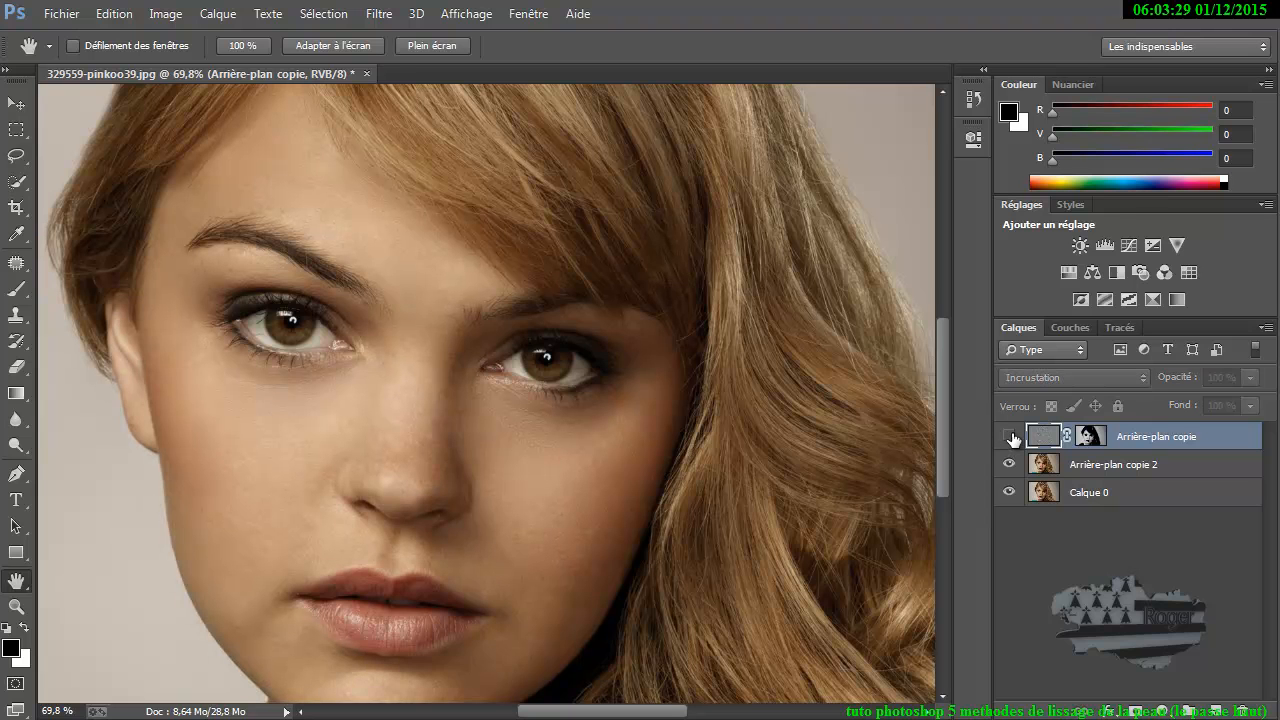
pyautogui.click(1010, 437)
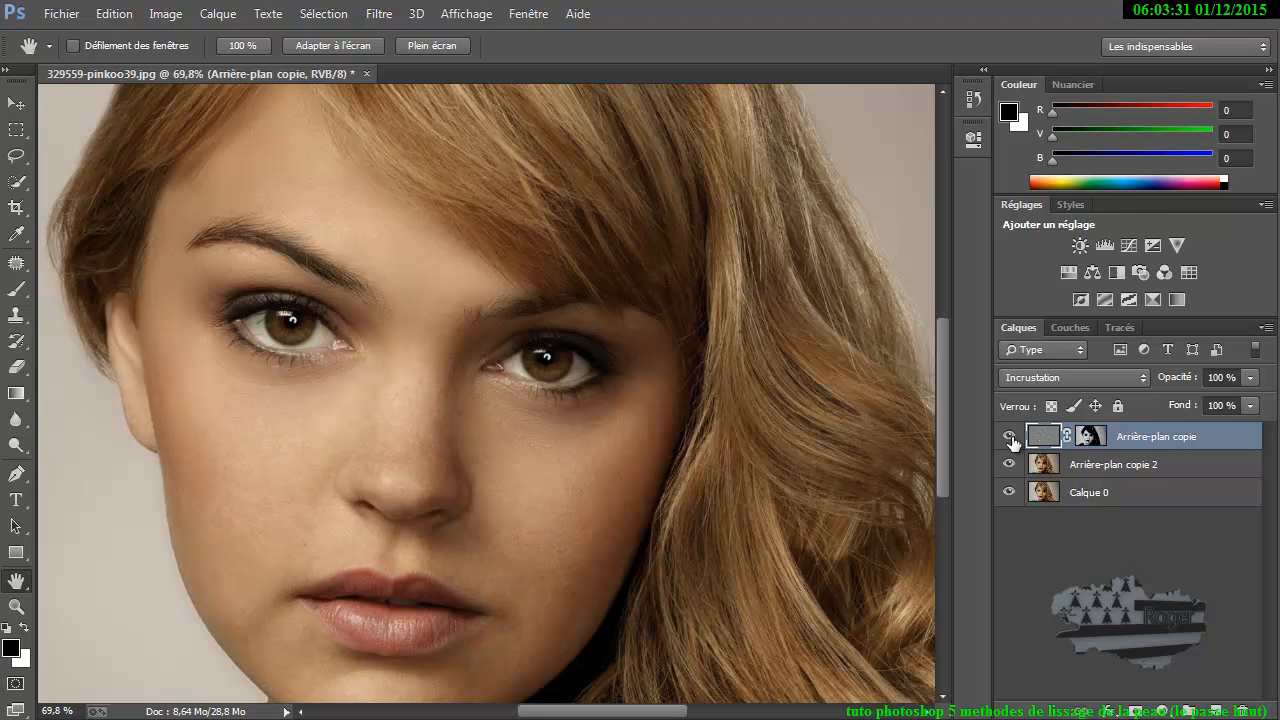
pyautogui.click(1010, 437)
pyautogui.click(1010, 437)
pyautogui.scroll(-2, 503, 528)
pyautogui.scroll(2, 503, 530)
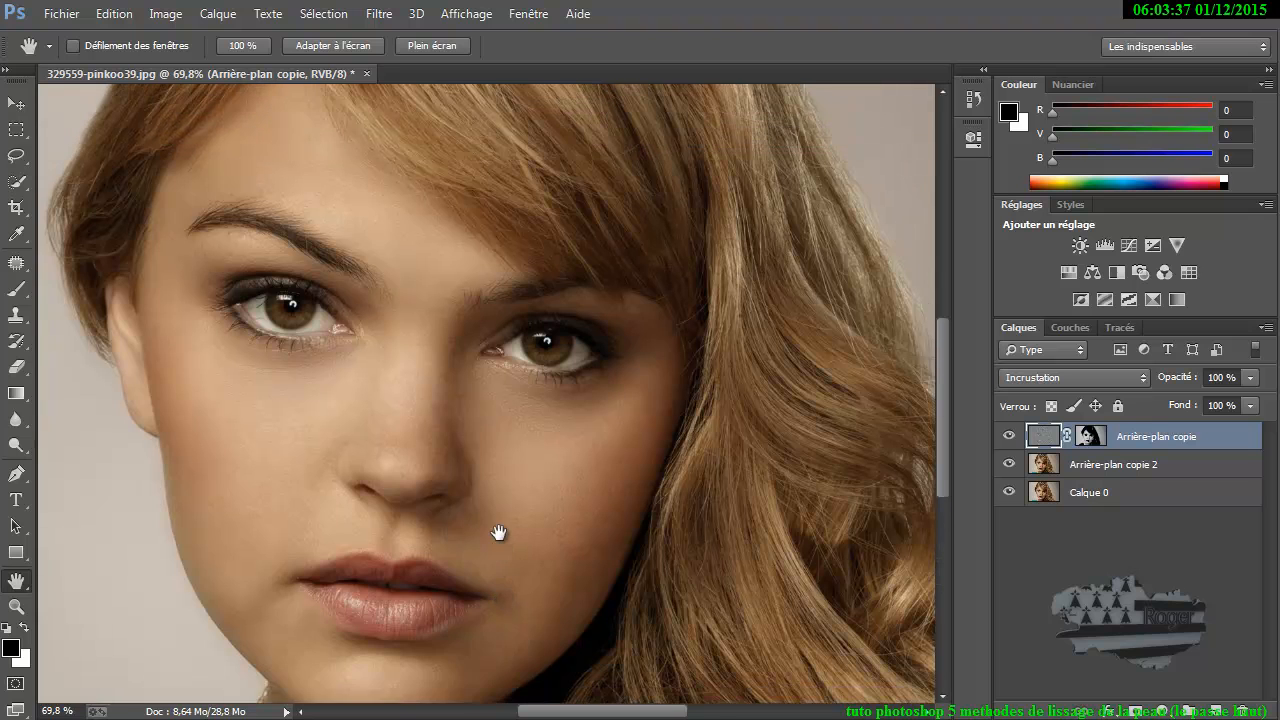
pyautogui.scroll(1, 481, 525)
pyautogui.scroll(-1, 482, 525)
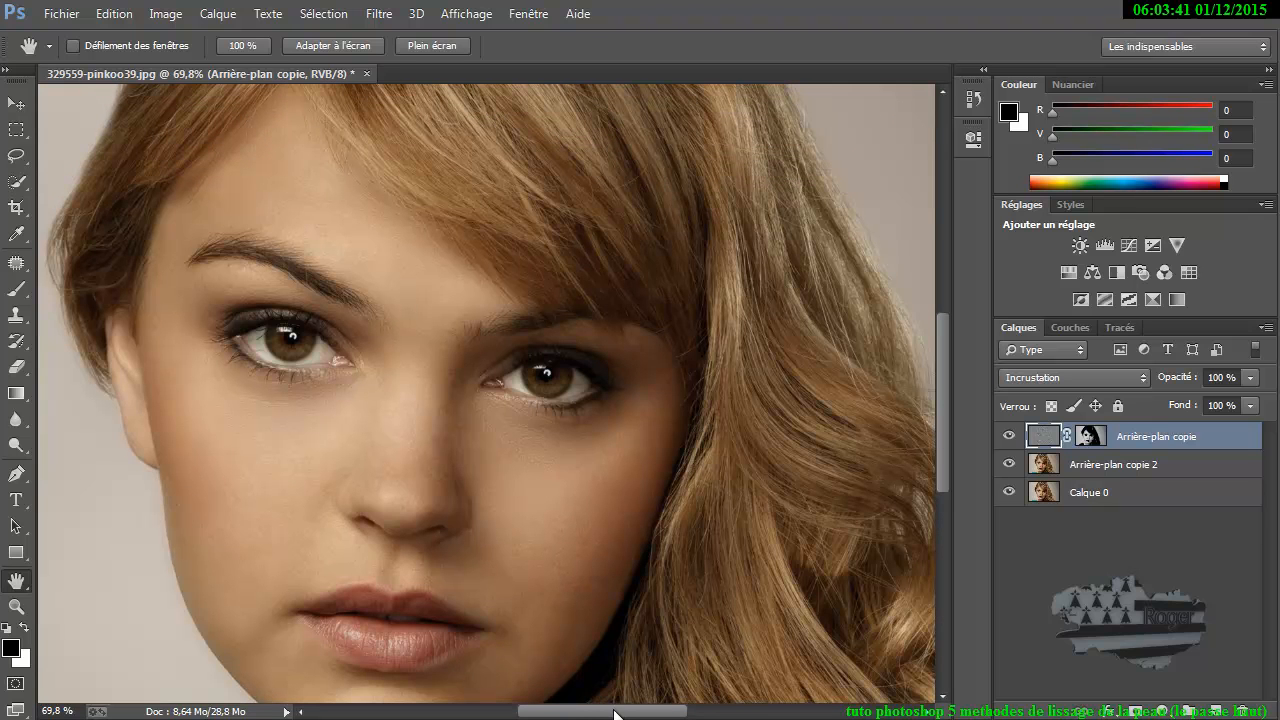
pyautogui.moveTo(614, 714)
pyautogui.mouseDown()
pyautogui.moveTo(548, 714)
pyautogui.moveTo(612, 714)
pyautogui.mouseUp()
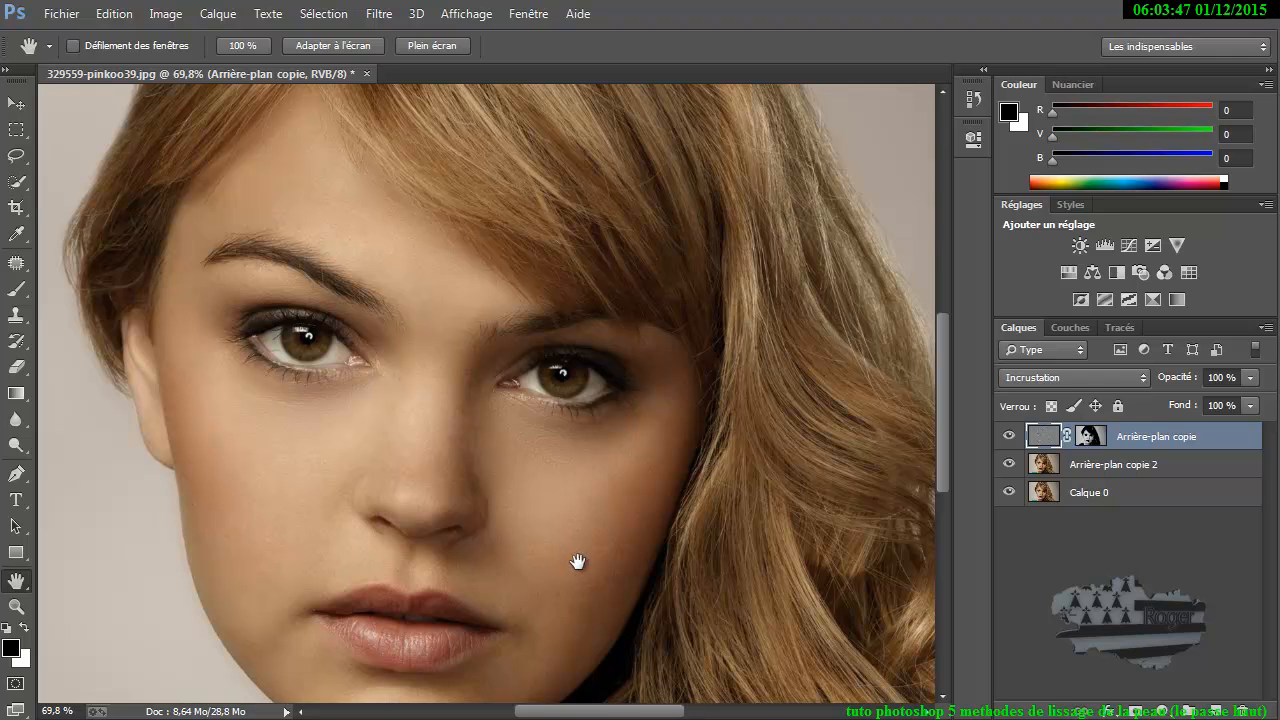
pyautogui.scroll(-5, 578, 562)
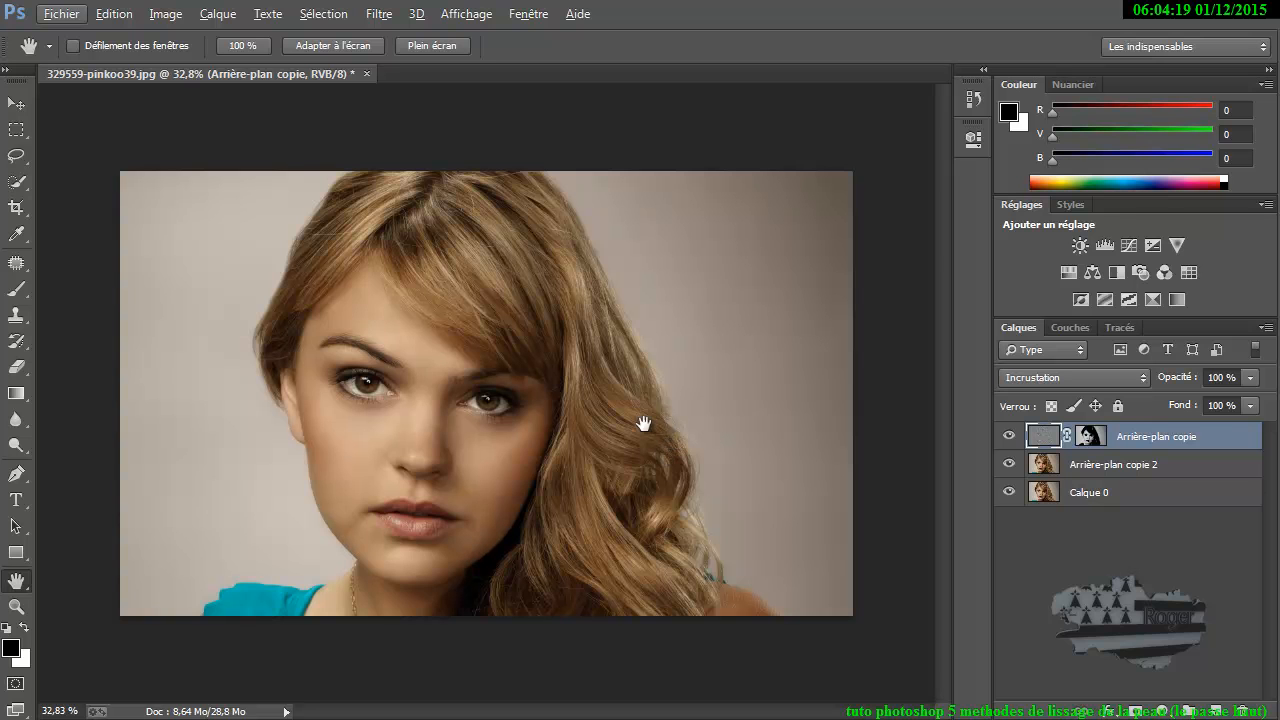
# Open antipoussiere, camera raw, flou de surface and flou gaussien together from the image tuto folder
pyautogui.click(62, 14)
pyautogui.click(85, 52)
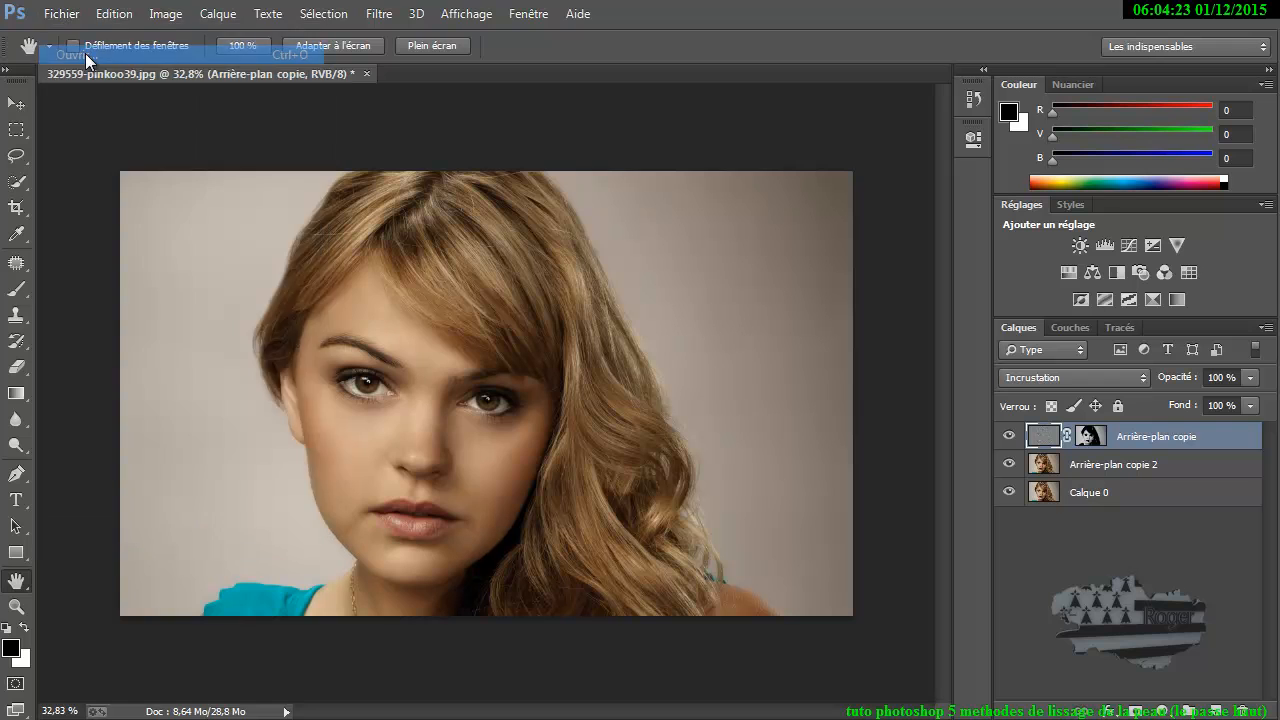
pyautogui.moveTo(622, 152); pyautogui.dragTo(615, 243)
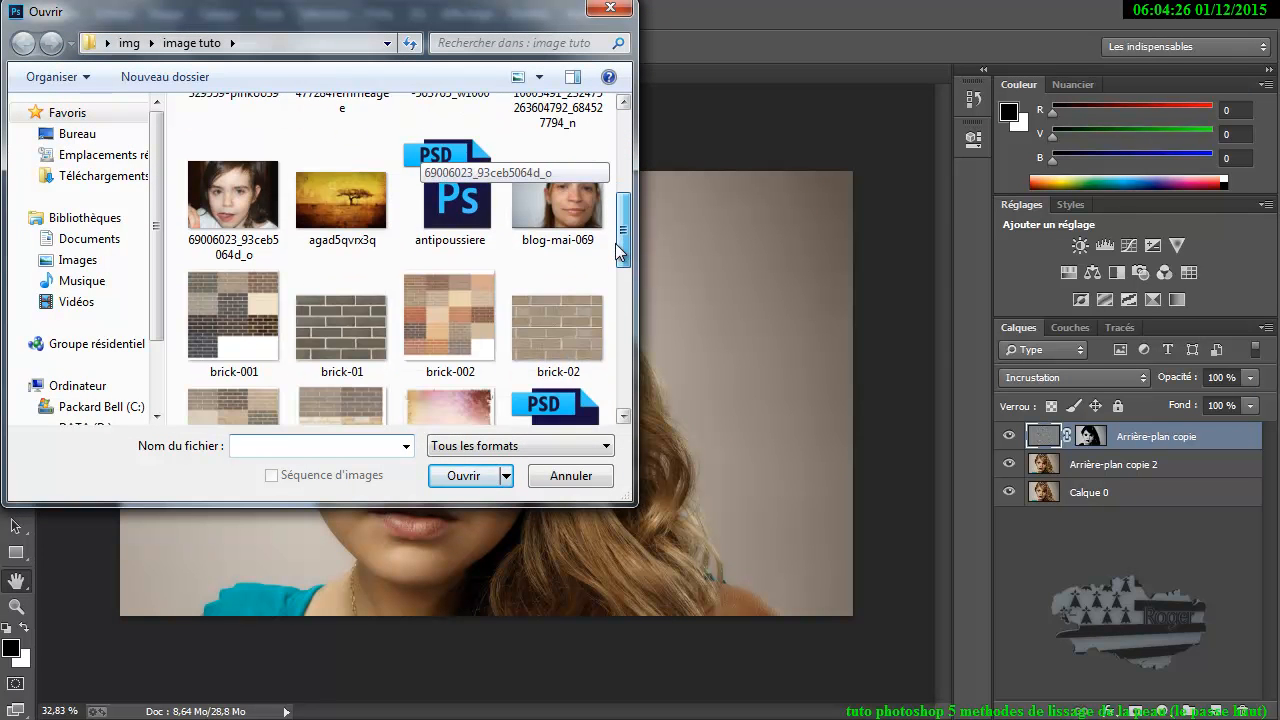
pyautogui.click(450, 188)
pyautogui.scroll(-1, 625, 248)
pyautogui.moveTo(625, 248); pyautogui.dragTo(615, 272)
pyautogui.keyDown('ctrl'); pyautogui.click(567, 282); pyautogui.keyUp('ctrl')
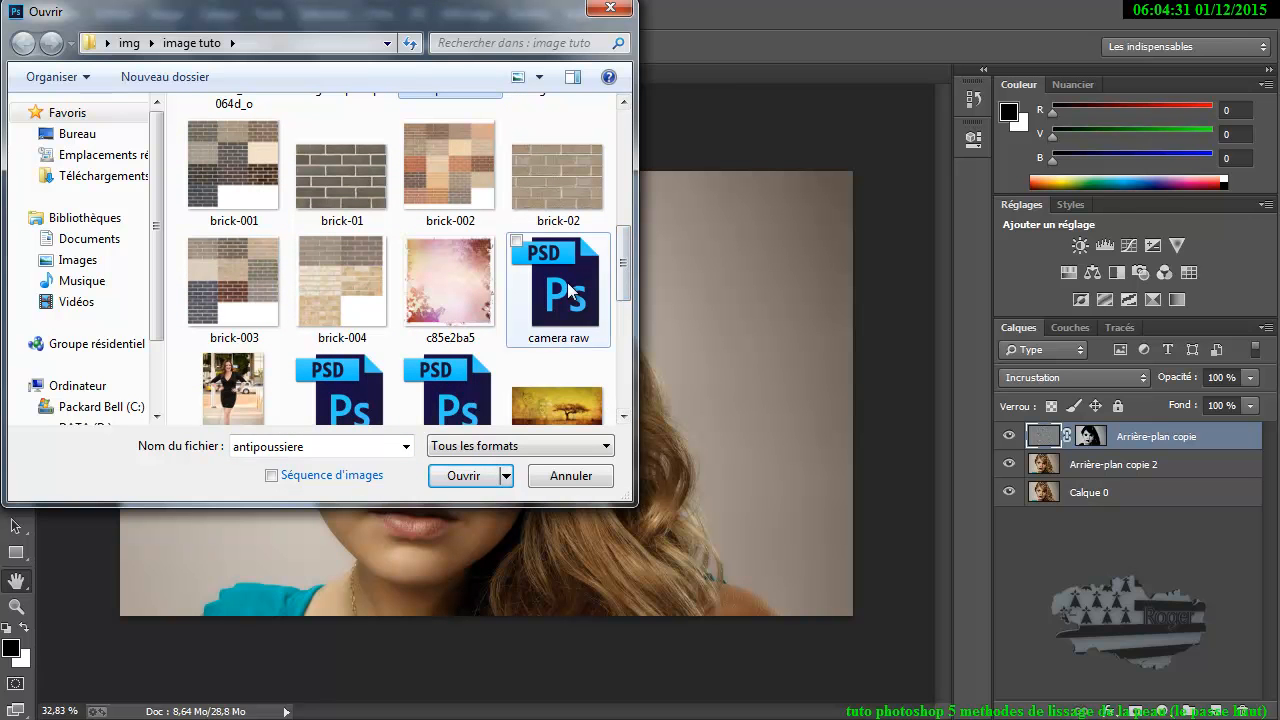
pyautogui.keyDown('ctrl'); pyautogui.click(340, 412); pyautogui.keyUp('ctrl')
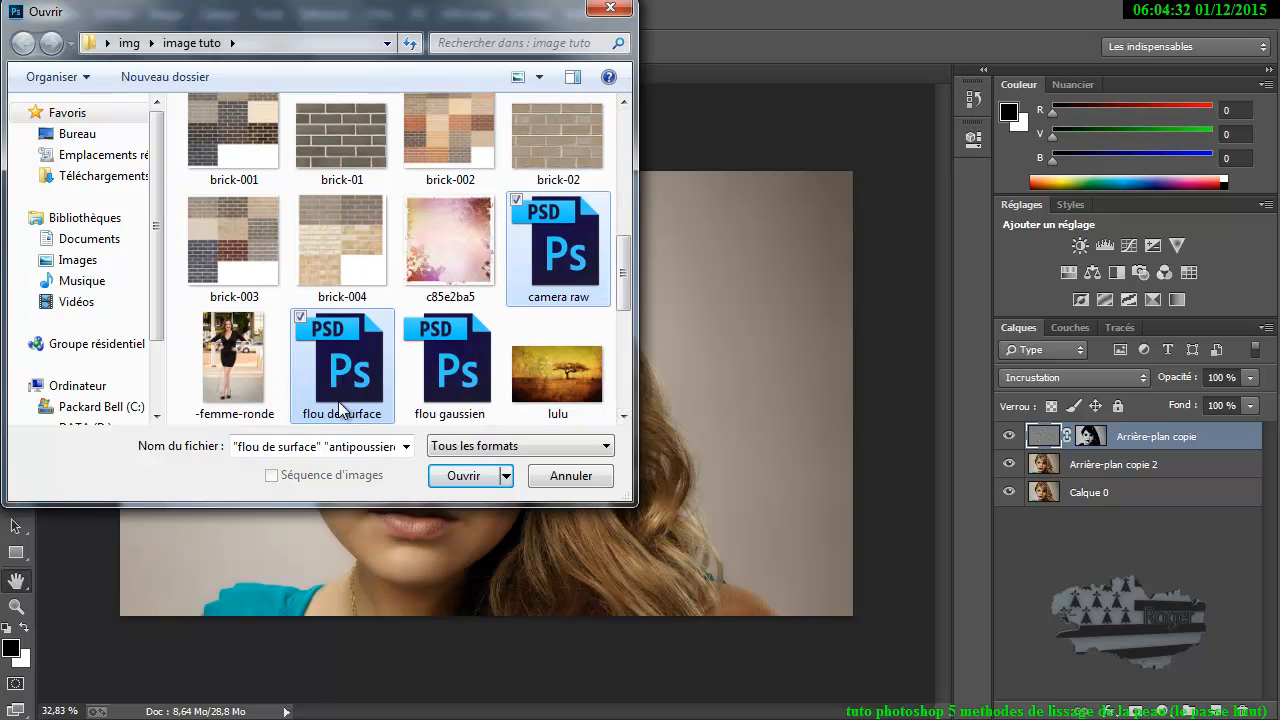
pyautogui.keyDown('ctrl'); pyautogui.click(444, 378); pyautogui.keyUp('ctrl')
pyautogui.click(462, 474)
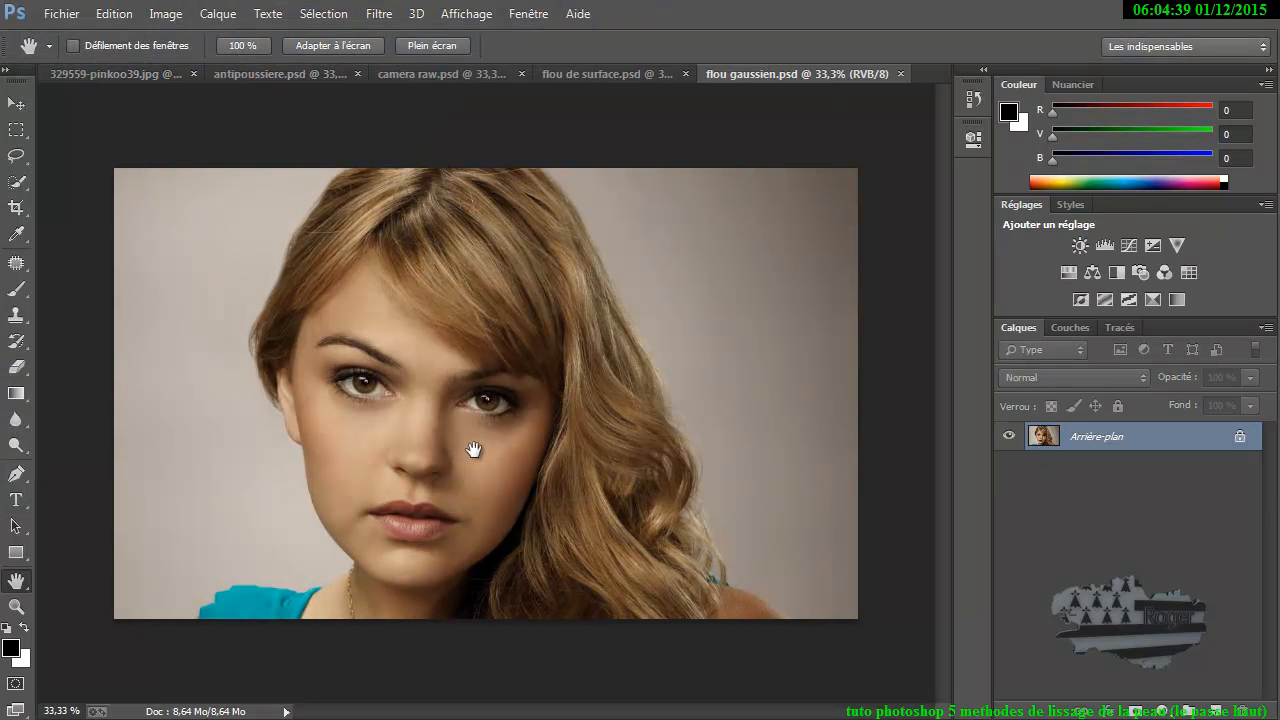
# Try arranging all five open documents as a horizontal mosaic and check how much of the face fits
pyautogui.click(529, 16)
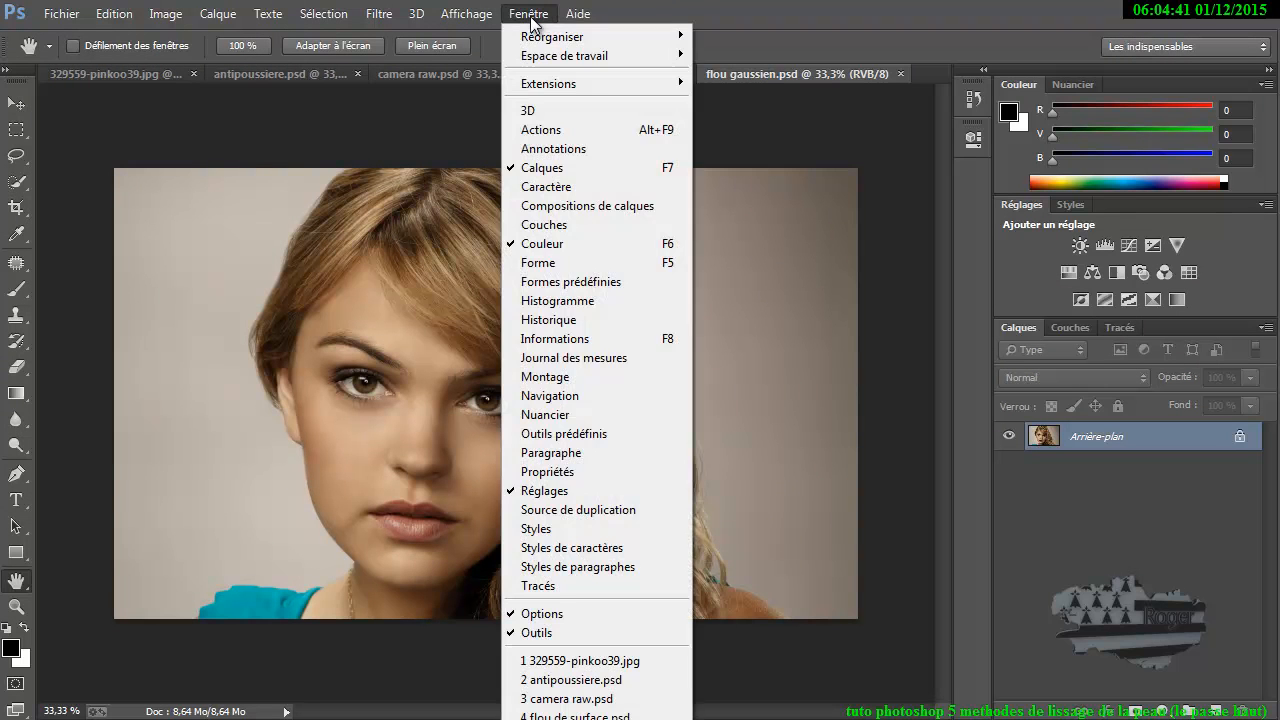
pyautogui.moveTo(540, 37)
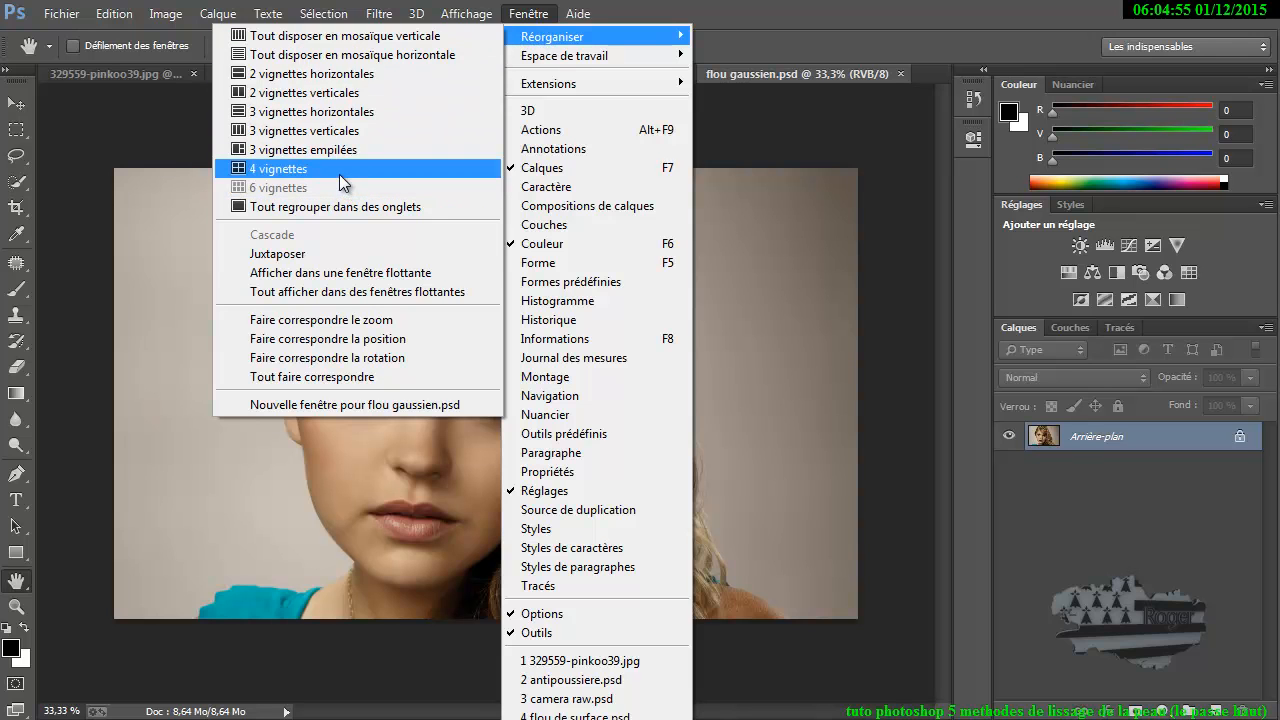
pyautogui.click(325, 58)
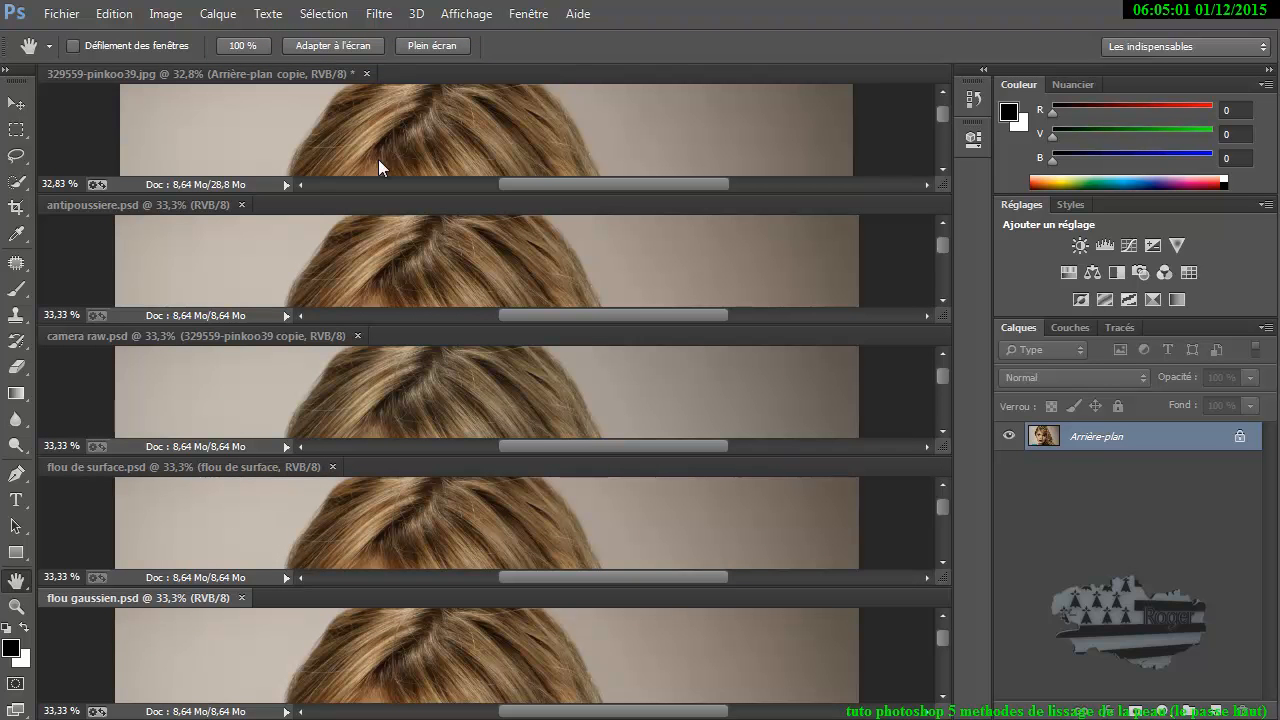
pyautogui.scroll(-4, 418, 226)
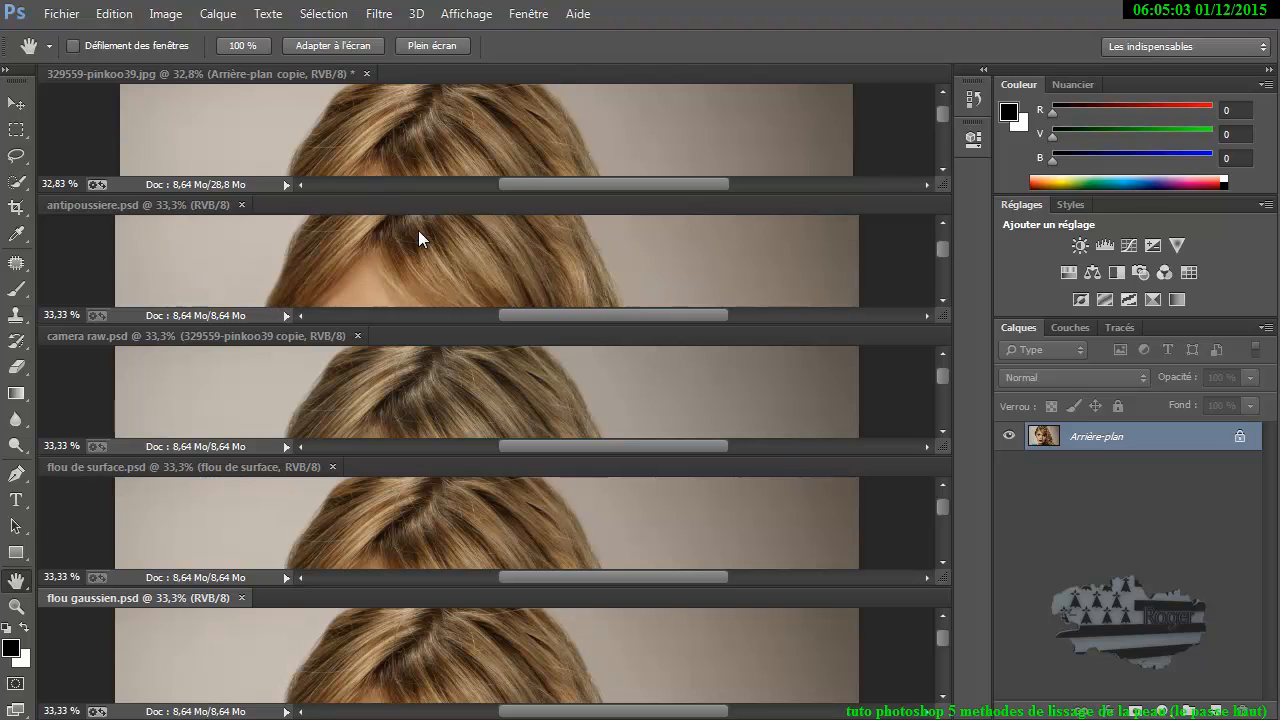
pyautogui.scroll(-3, 419, 233)
pyautogui.scroll(3, 419, 233)
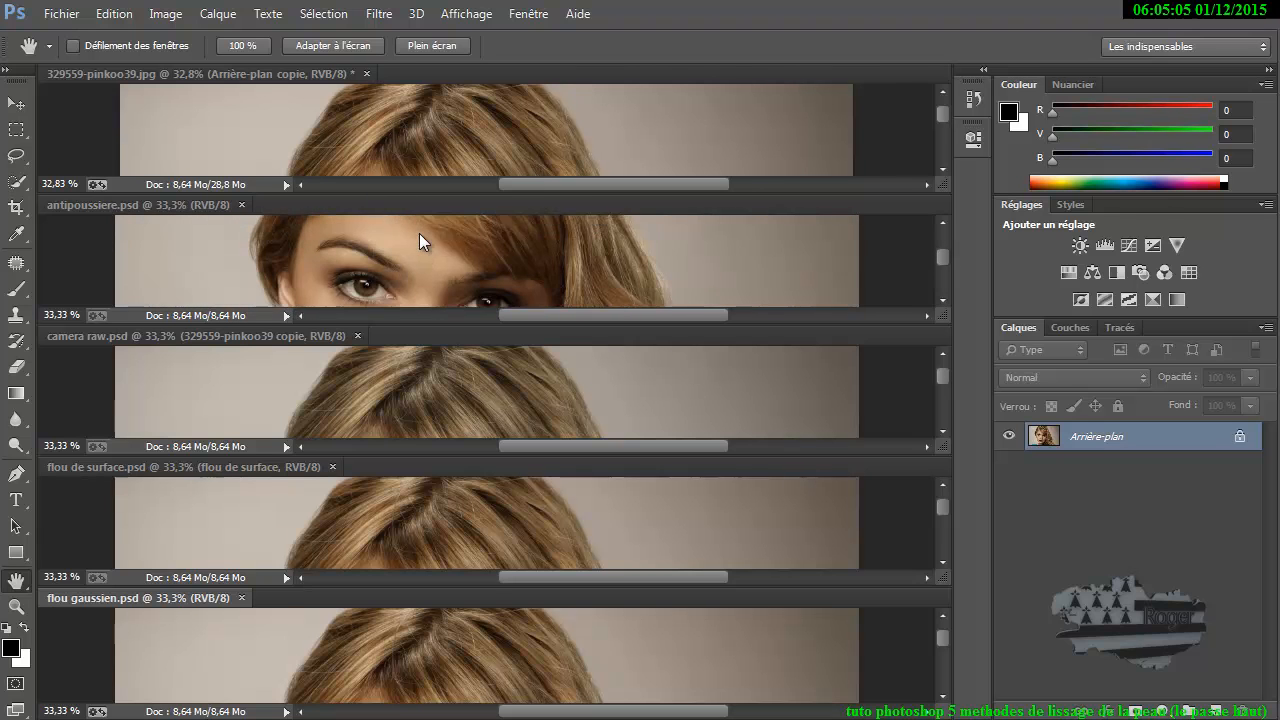
# Arrange all five documents as a vertical mosaic and hide the tools and panels to widen the image windows
pyautogui.click(521, 22)
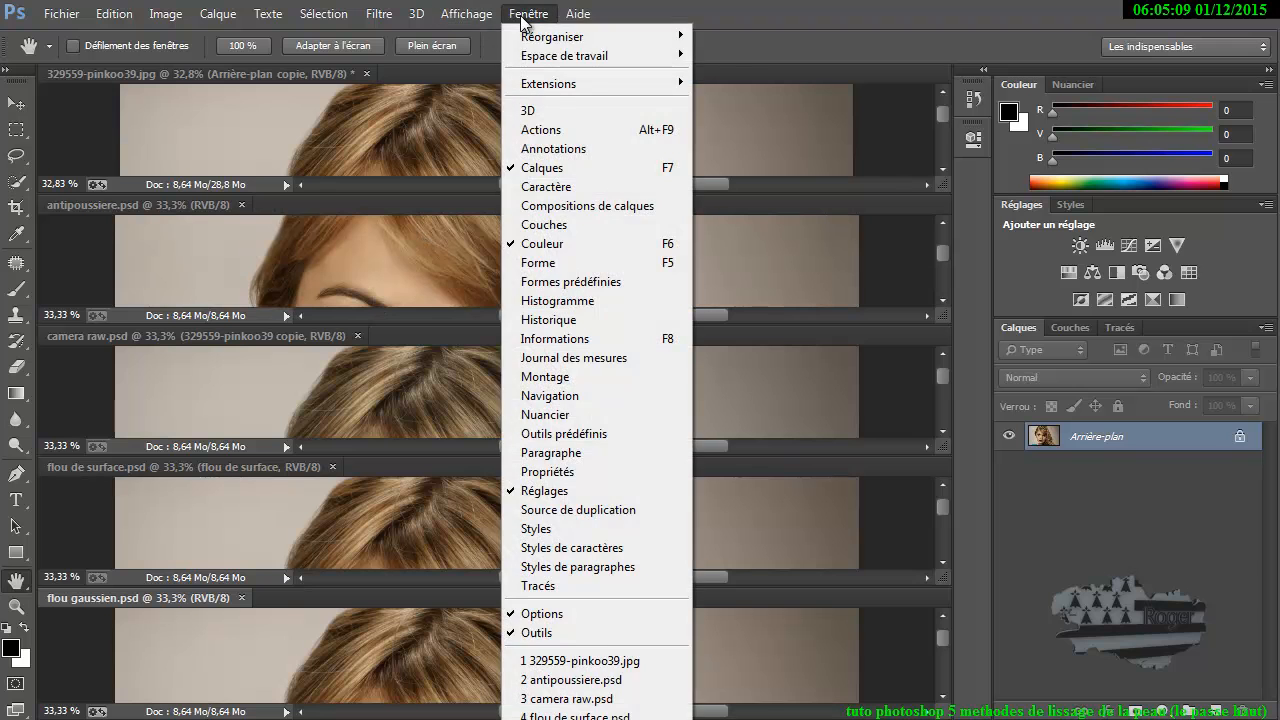
pyautogui.moveTo(533, 40)
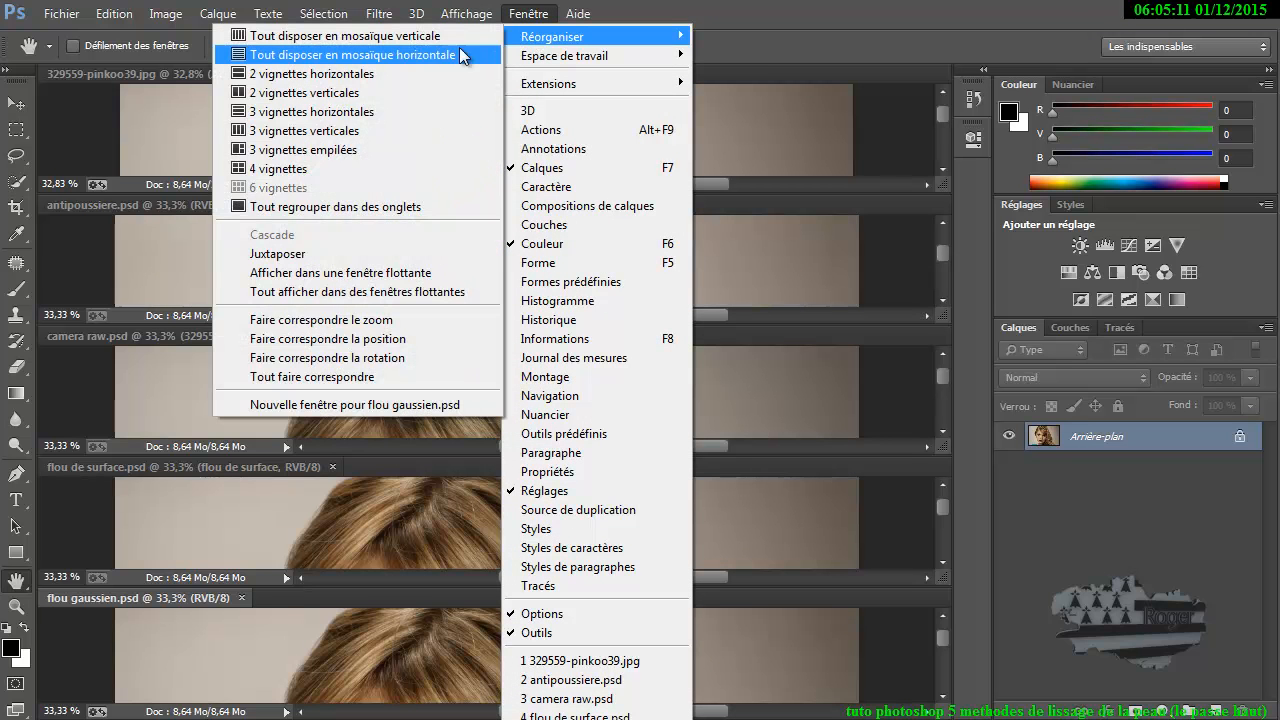
pyautogui.click(383, 40)
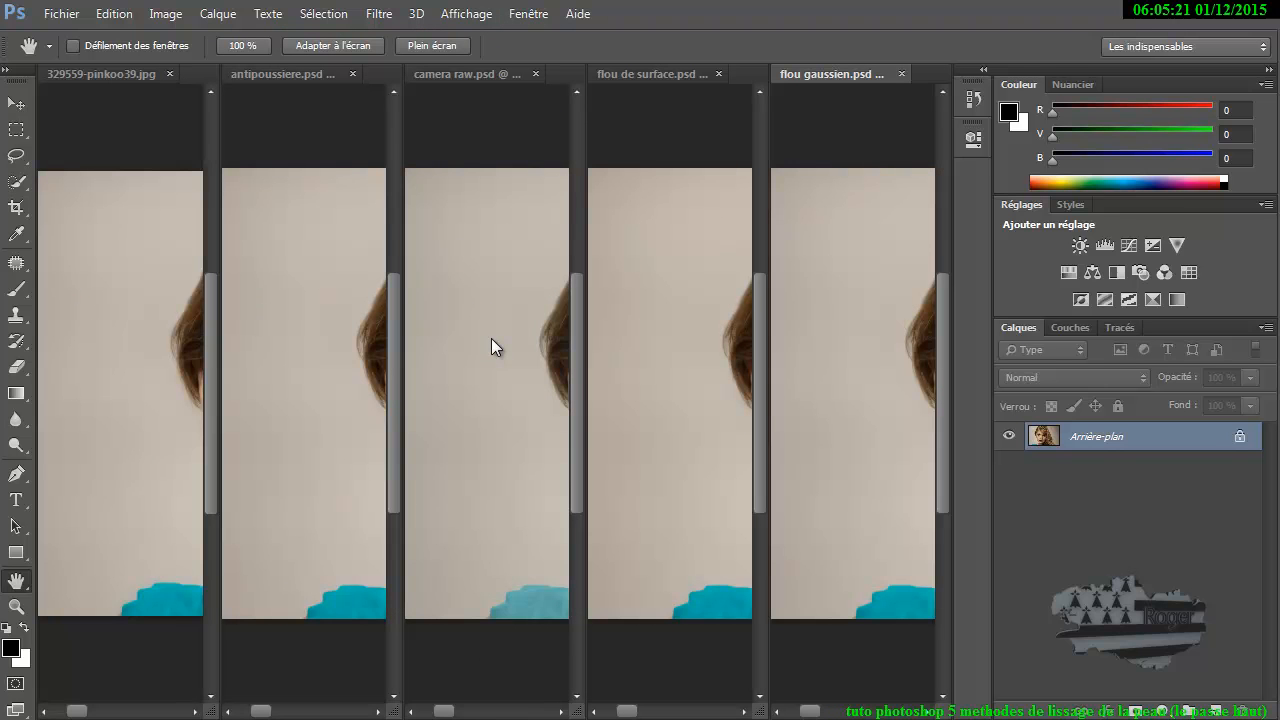
pyautogui.press('Tab')
pyautogui.press('Tab')
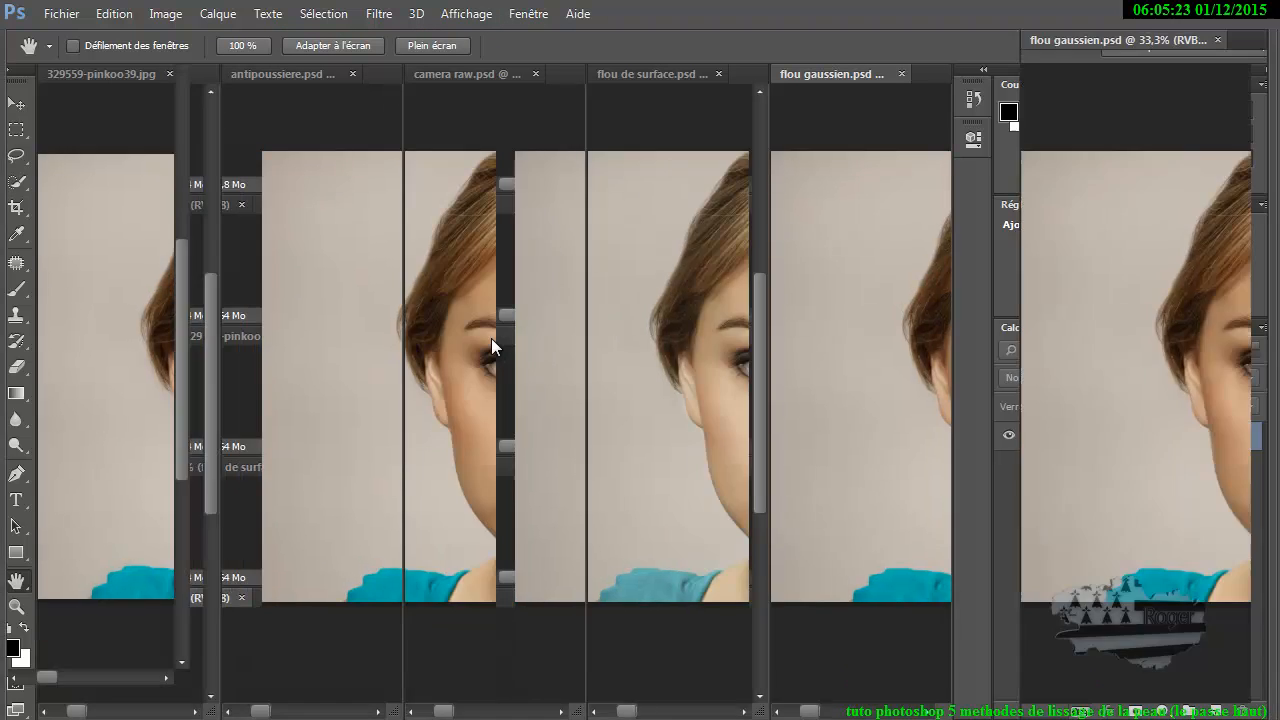
pyautogui.press('Tab')
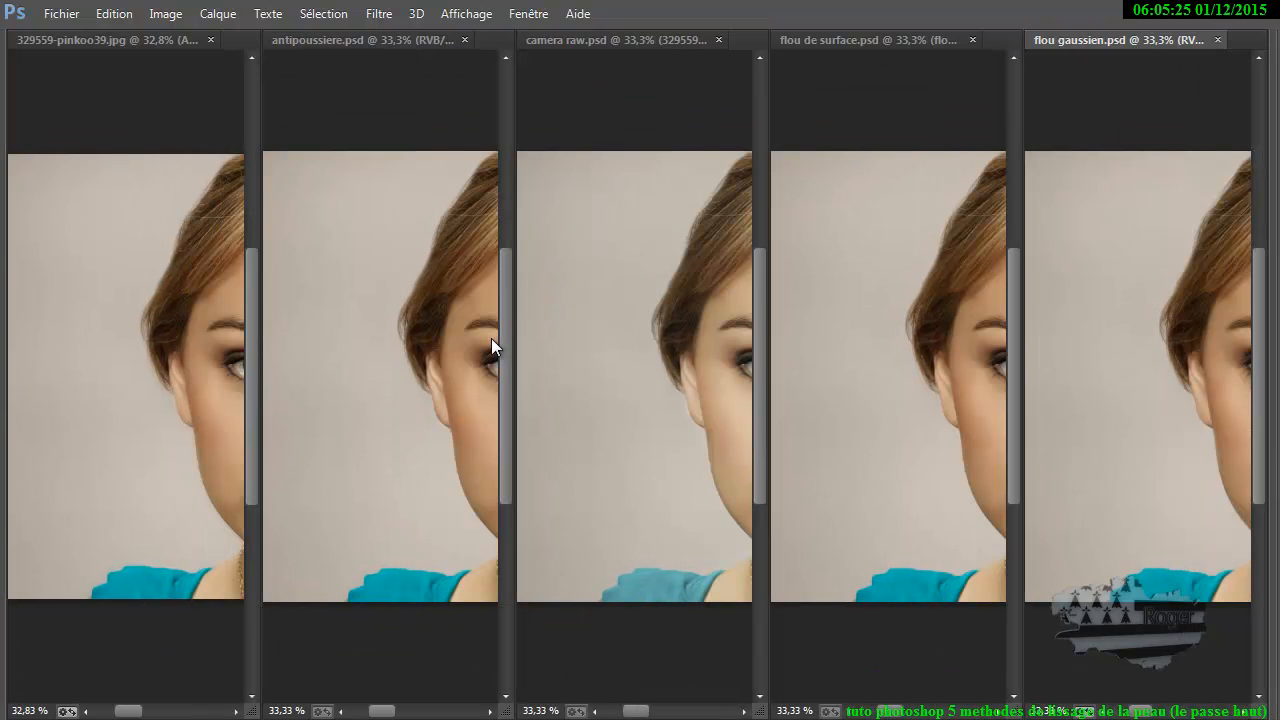
# Bring the face into view in each of the five tiled documents for a side-by-side comparison
pyautogui.click(194, 390)
pyautogui.moveTo(214, 387); pyautogui.dragTo(63, 394)
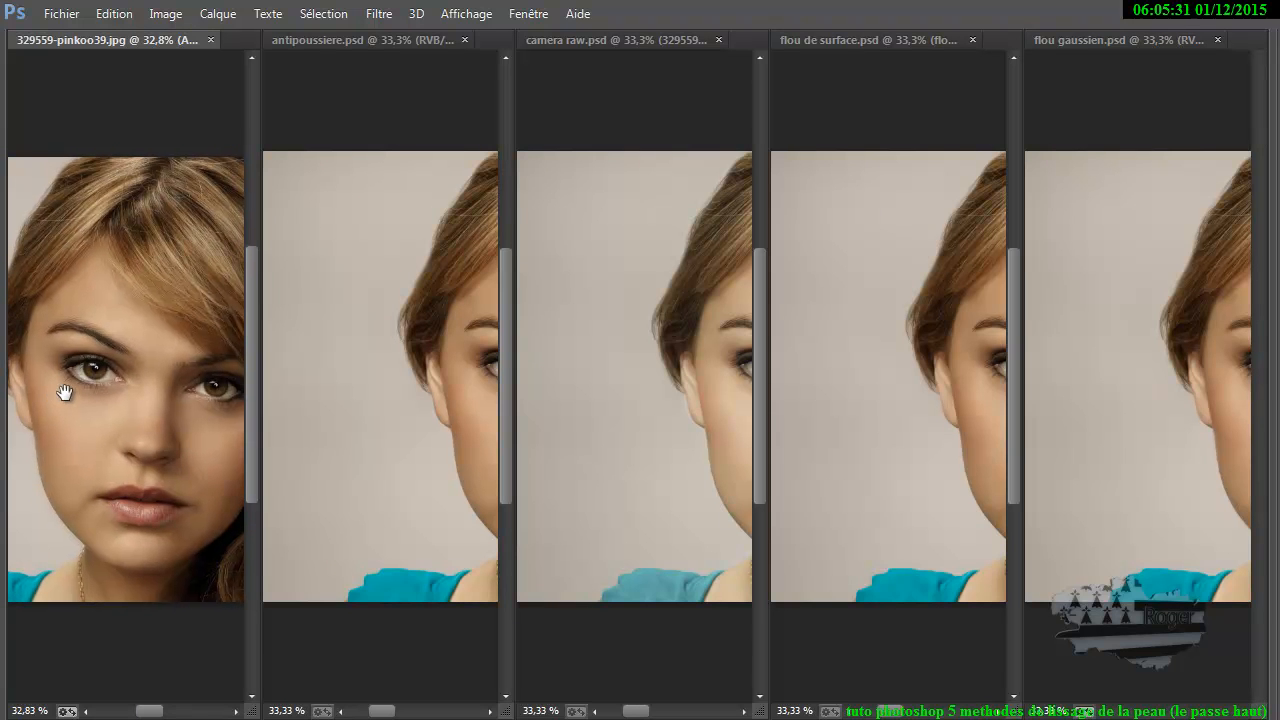
pyautogui.click(420, 402)
pyautogui.moveTo(466, 397); pyautogui.dragTo(300, 415)
pyautogui.click(707, 394)
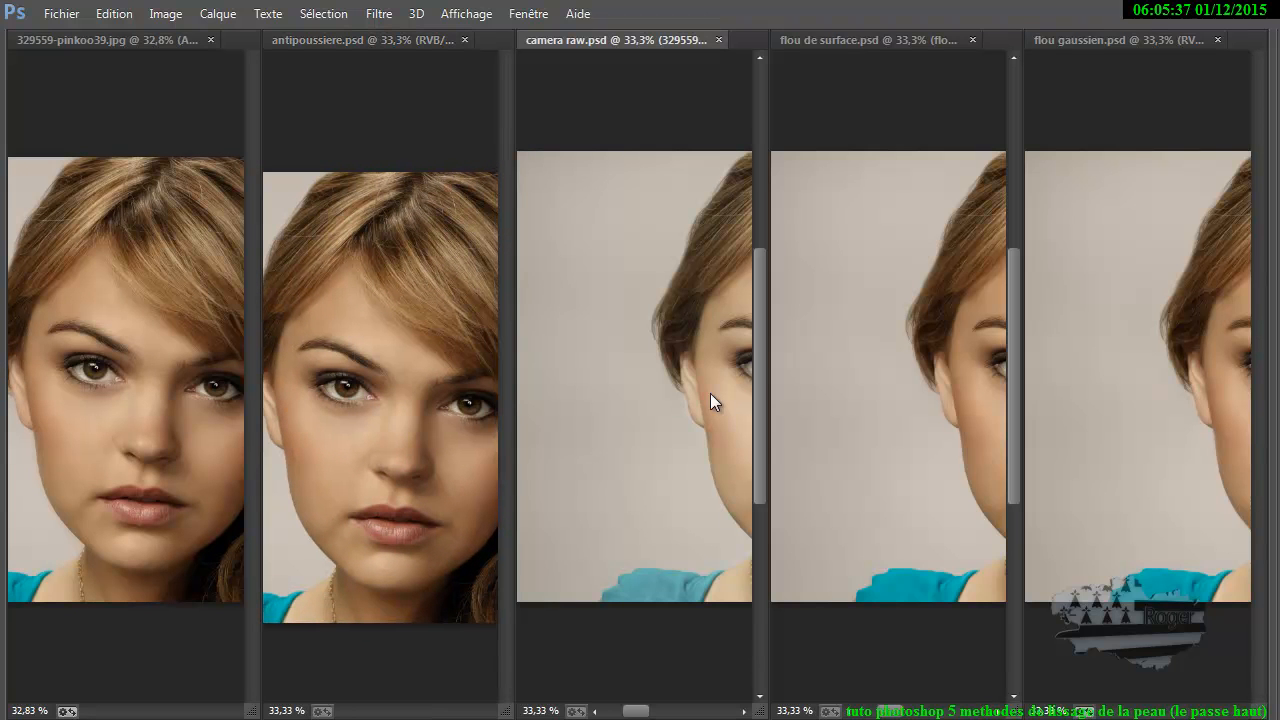
pyautogui.moveTo(709, 391); pyautogui.dragTo(534, 403)
pyautogui.click(987, 397)
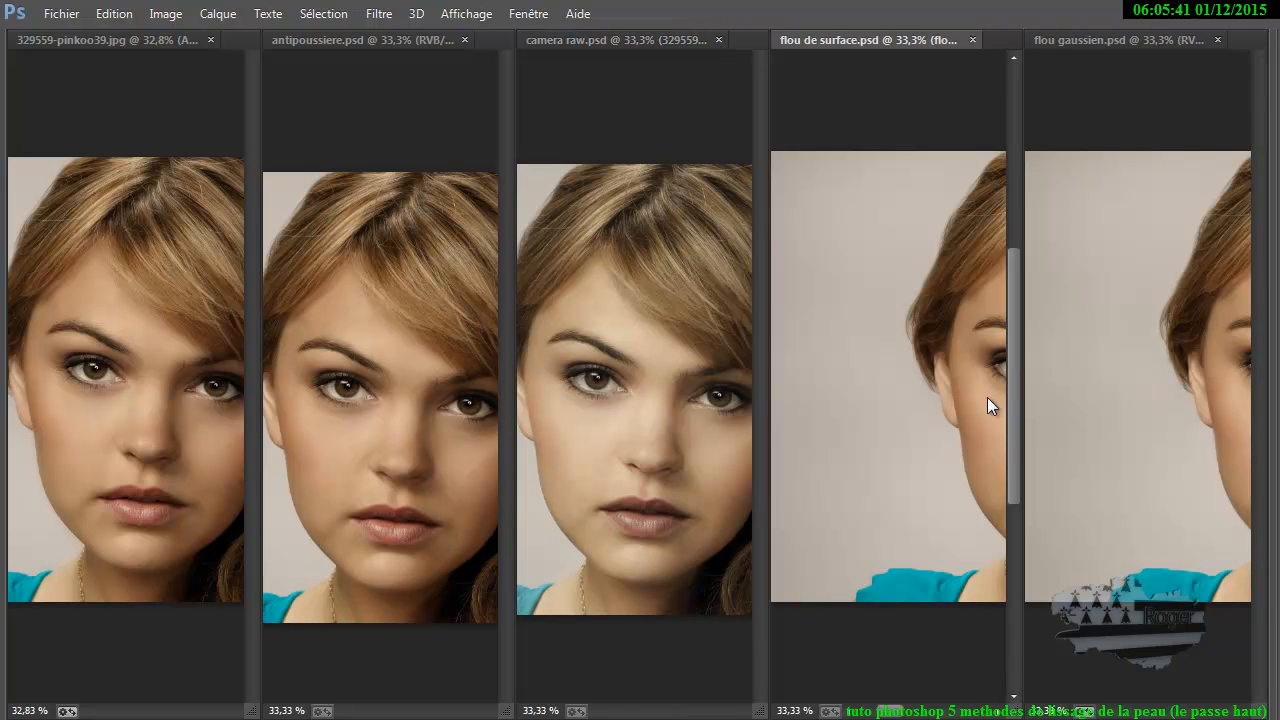
pyautogui.moveTo(980, 397); pyautogui.dragTo(789, 409)
pyautogui.click(1219, 393)
pyautogui.moveTo(1221, 391); pyautogui.dragTo(1038, 404)
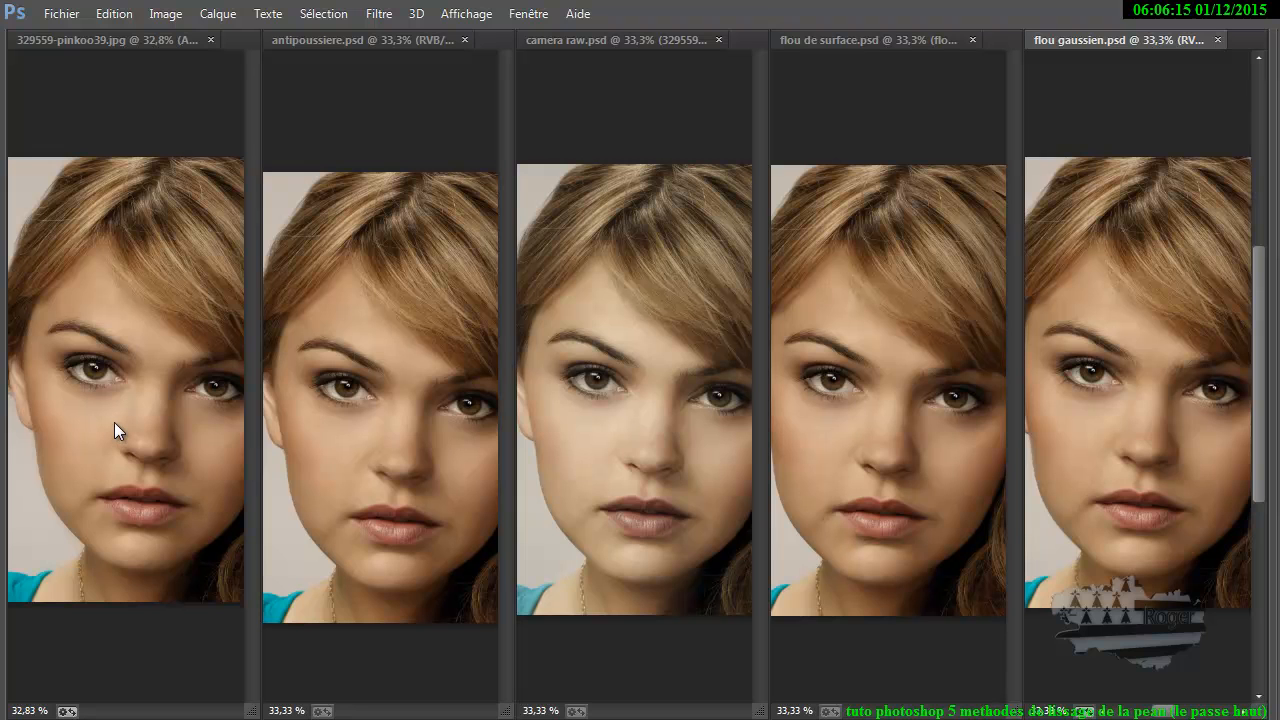
# Zoom in on the faces in flou gaussien, flou de surface, camera raw and antipoussiere to about 44% to compare the skin
pyautogui.scroll(1, 140, 425)
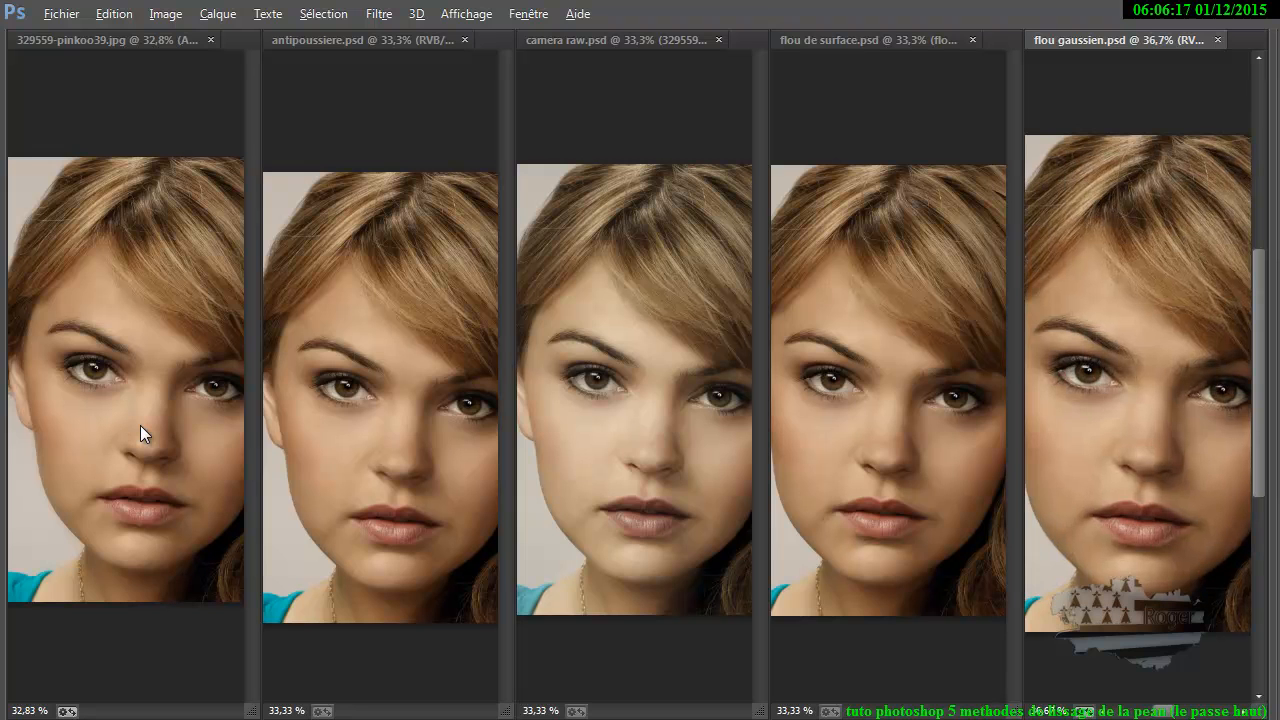
pyautogui.scroll(1, 140, 425)
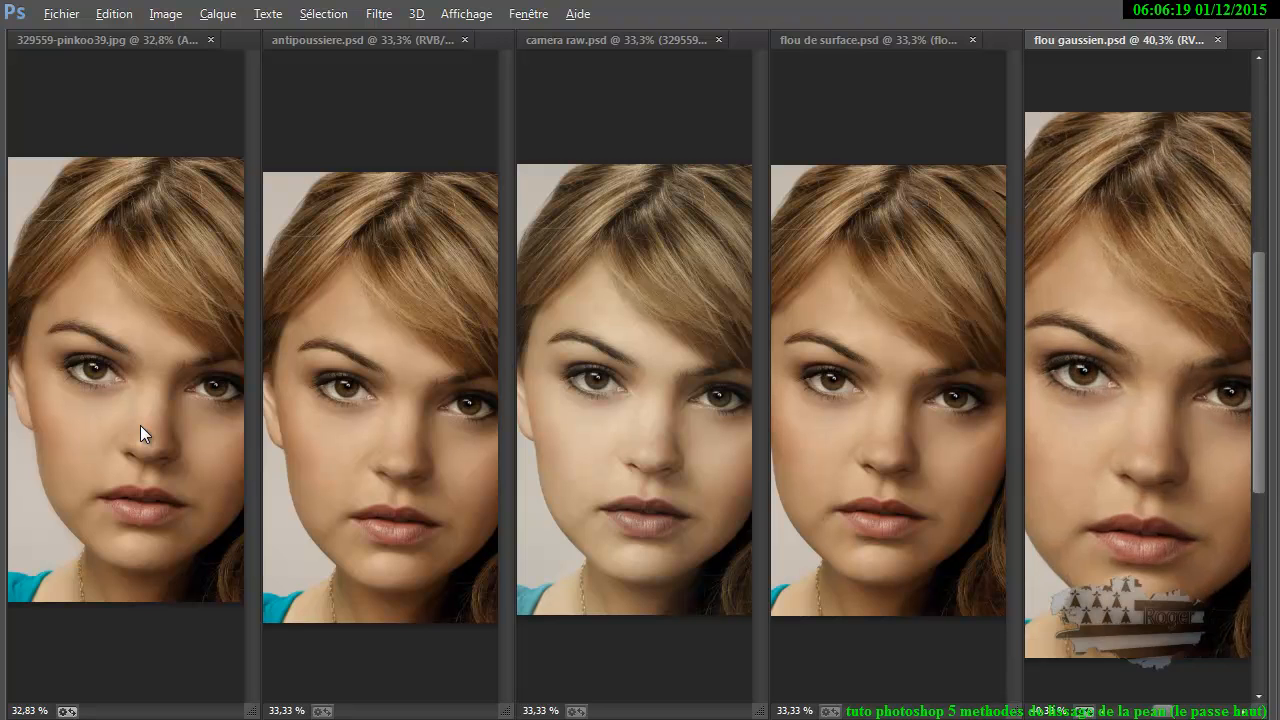
pyautogui.scroll(1, 140, 425)
pyautogui.click(864, 426)
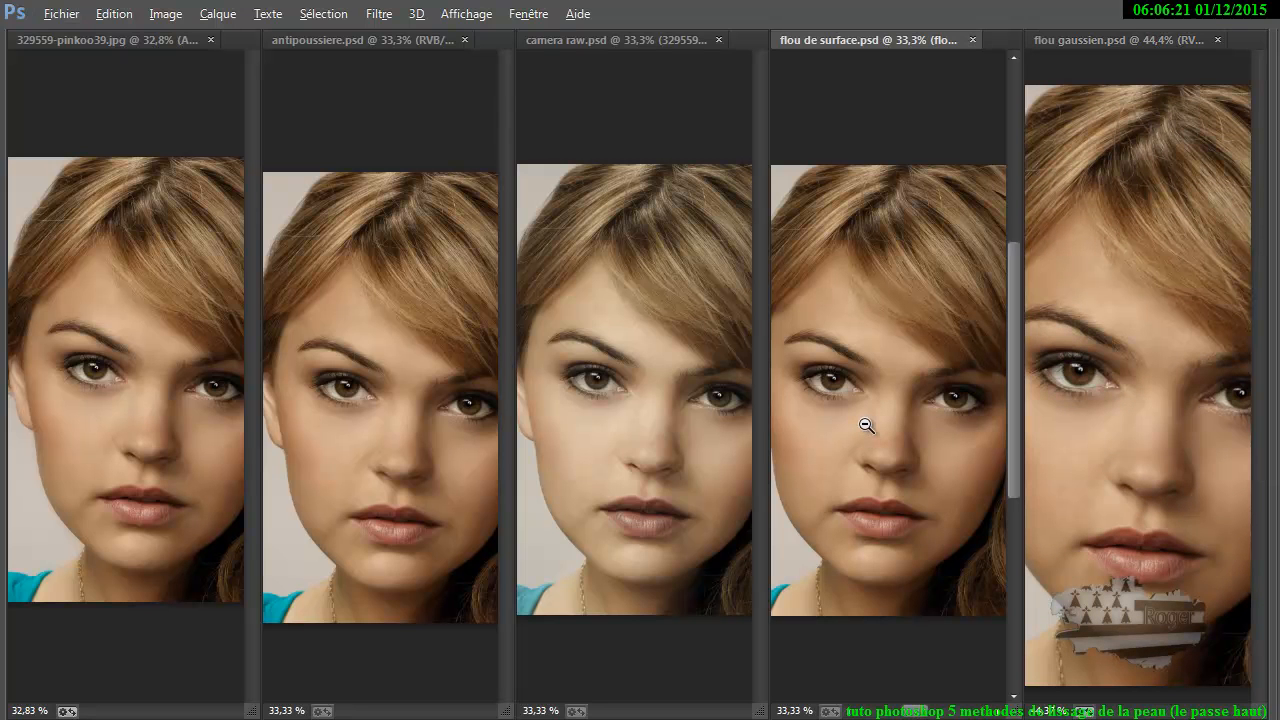
pyautogui.scroll(3, 866, 426)
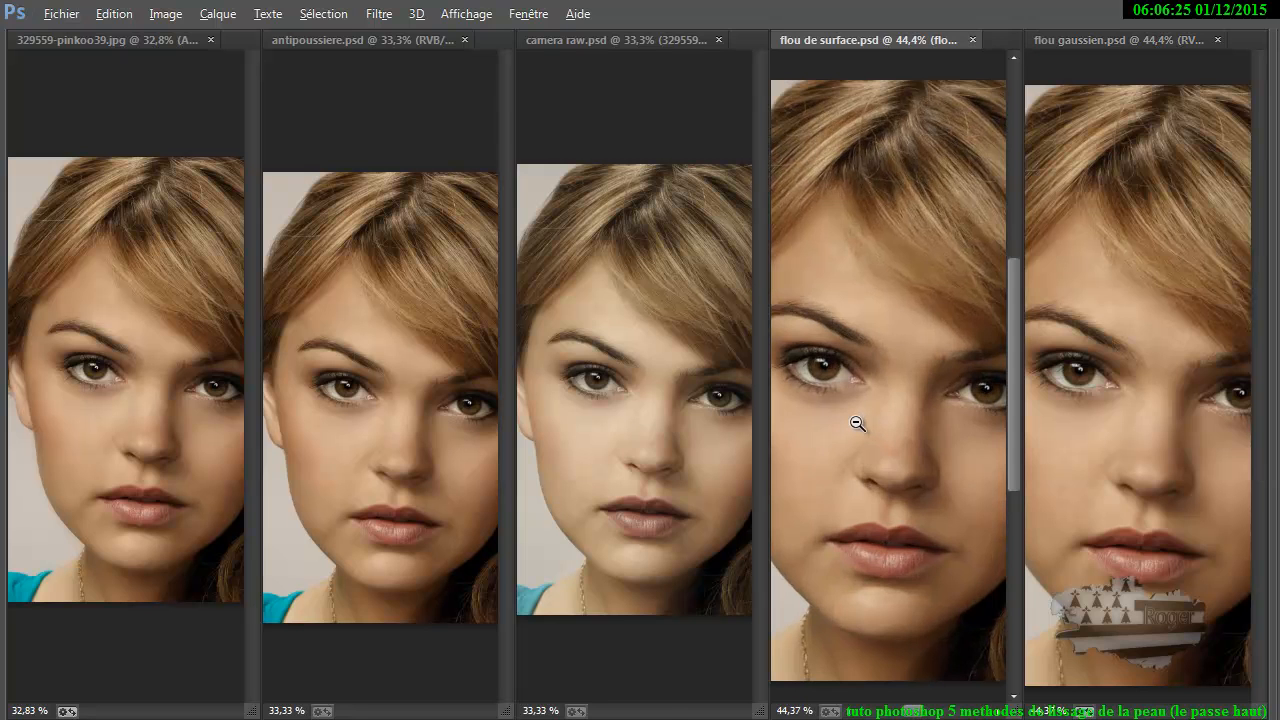
pyautogui.click(629, 417)
pyautogui.scroll(2, 629, 417)
pyautogui.scroll(1, 629, 417)
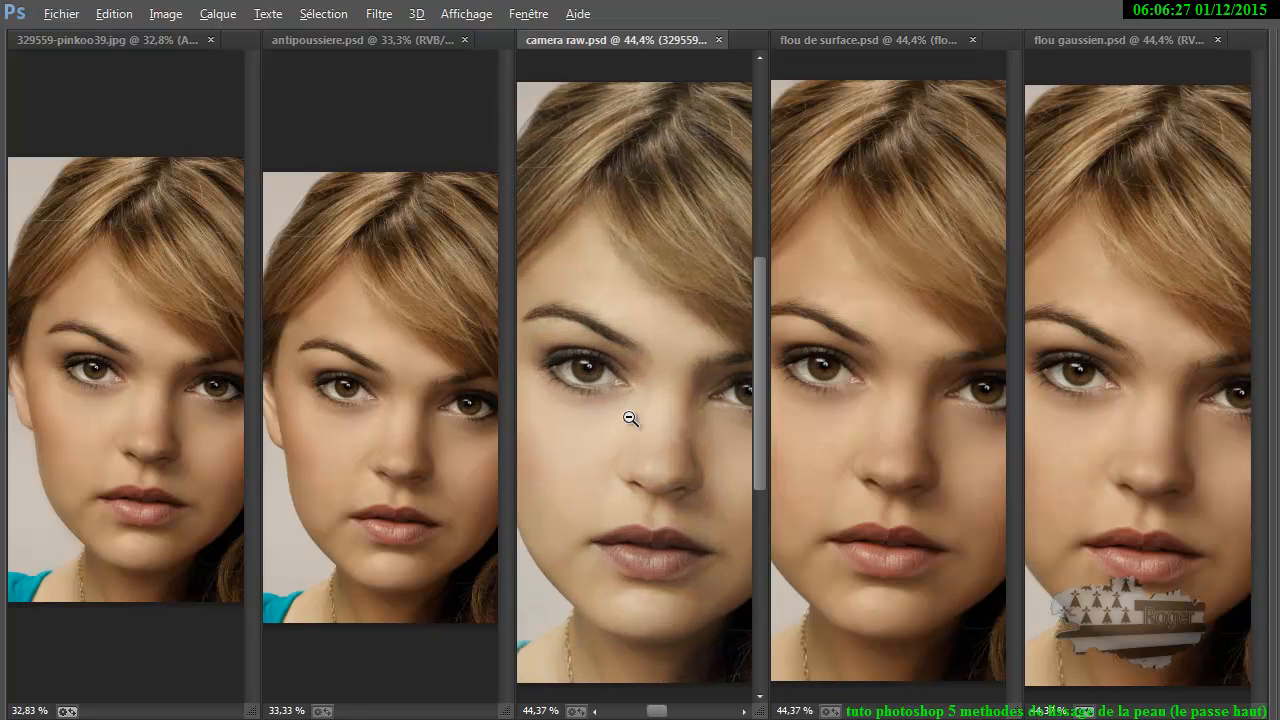
pyautogui.click(416, 428)
pyautogui.scroll(3, 416, 428)
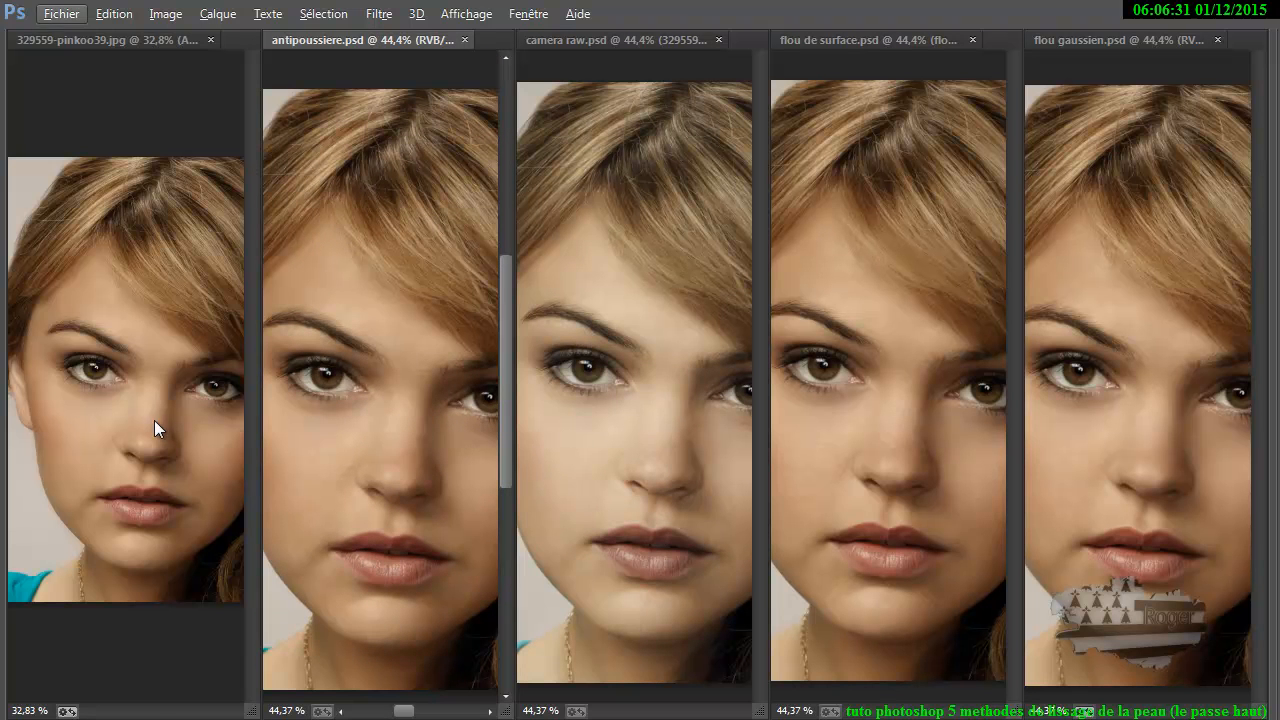
# Enlarge the 329559-pinkoo39, antipoussiere and camera raw views to about 48% to compare skin texture more closely
pyautogui.click(148, 421)
pyautogui.scroll(4, 146, 421)
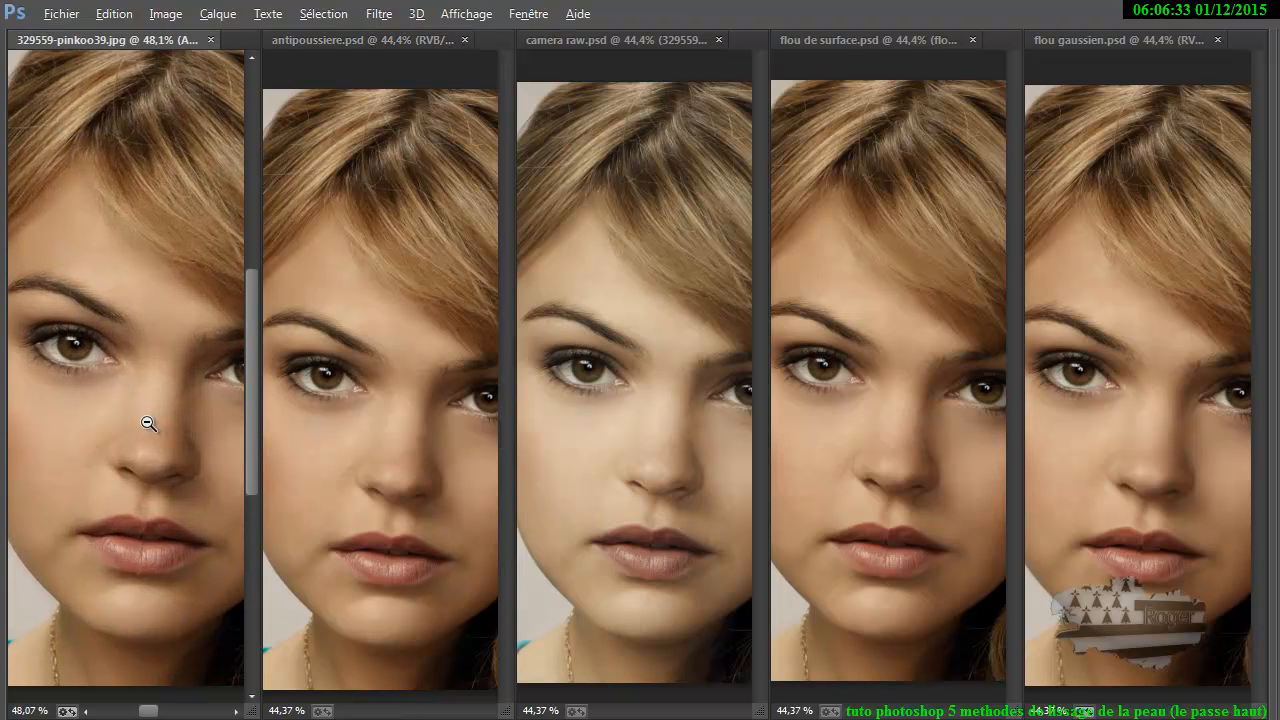
pyautogui.scroll(-1, 148, 423)
pyautogui.scroll(1, 148, 423)
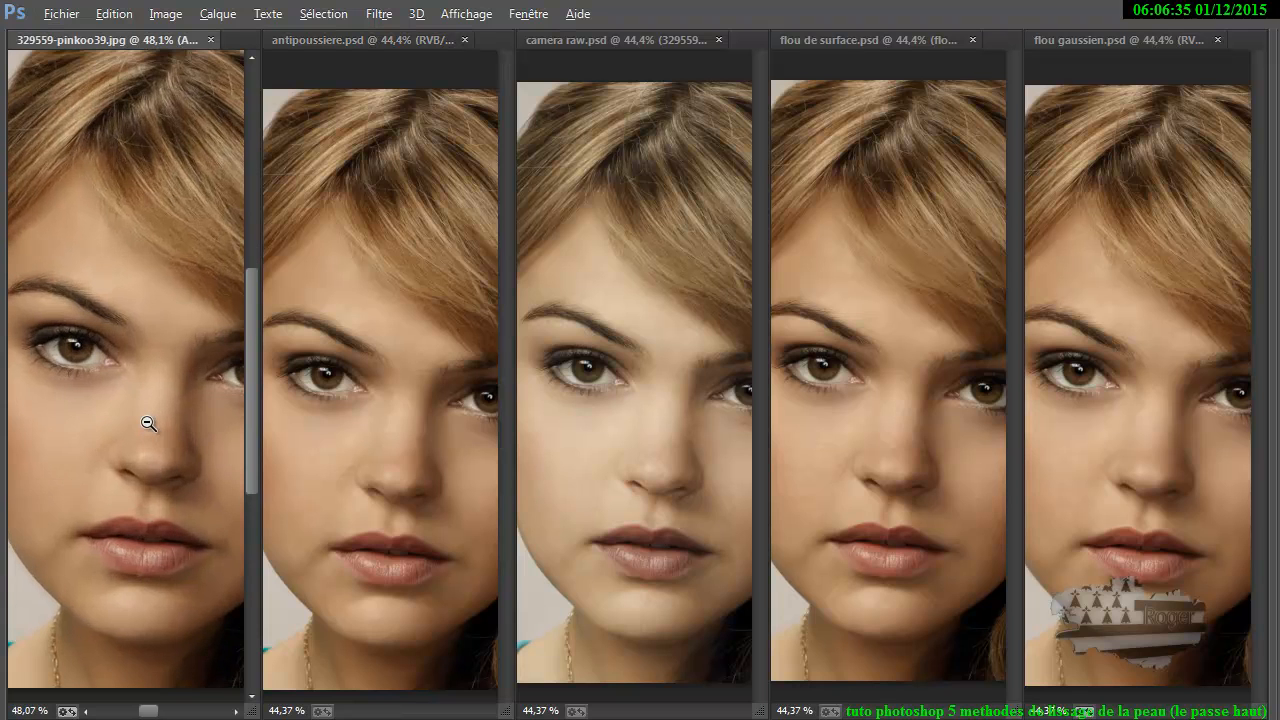
pyautogui.click(387, 414)
pyautogui.scroll(1, 392, 413)
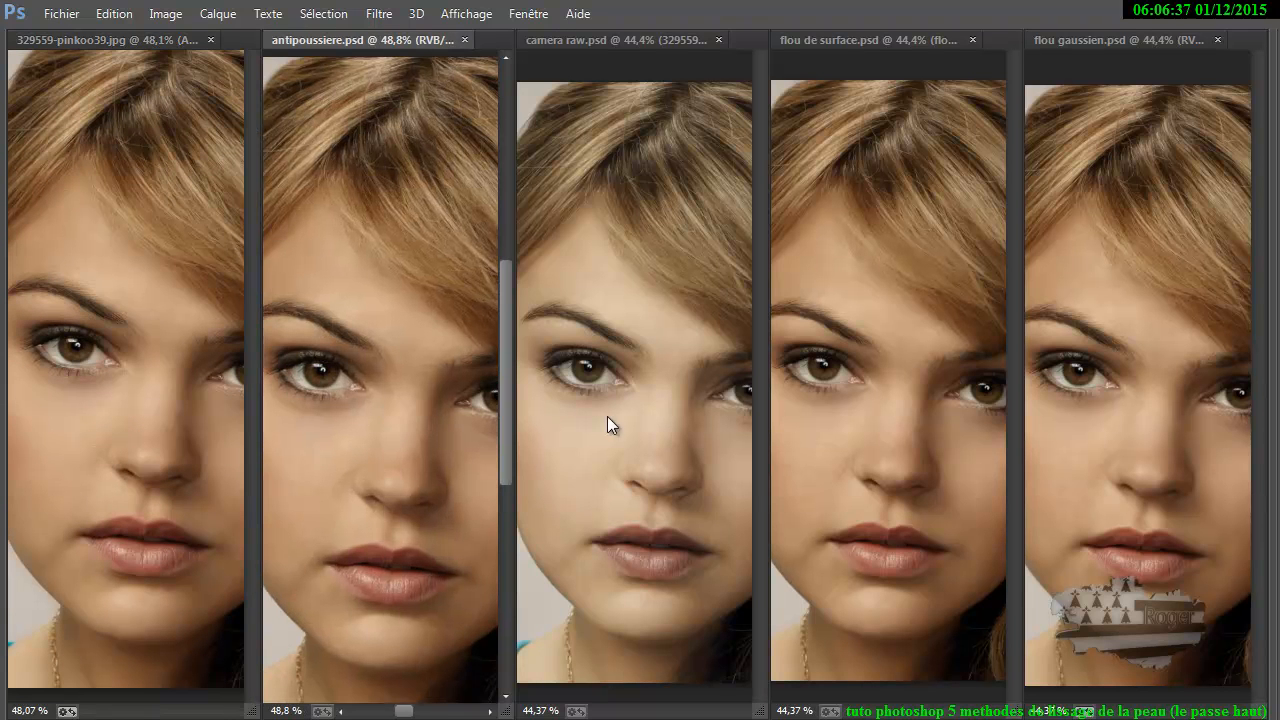
pyautogui.click(640, 418)
pyautogui.scroll(1, 640, 418)
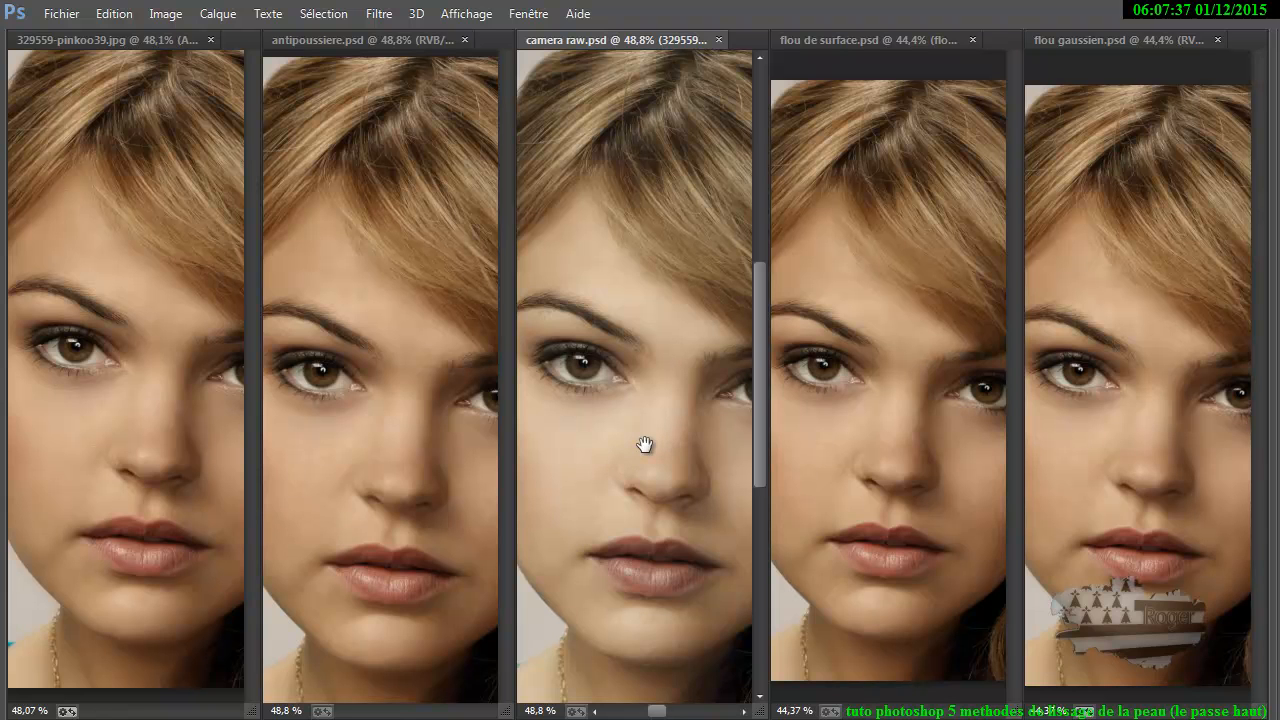
# Show the hidden tools and panels again and regroup all five tiled documents into tabs
pyautogui.press('Tab')
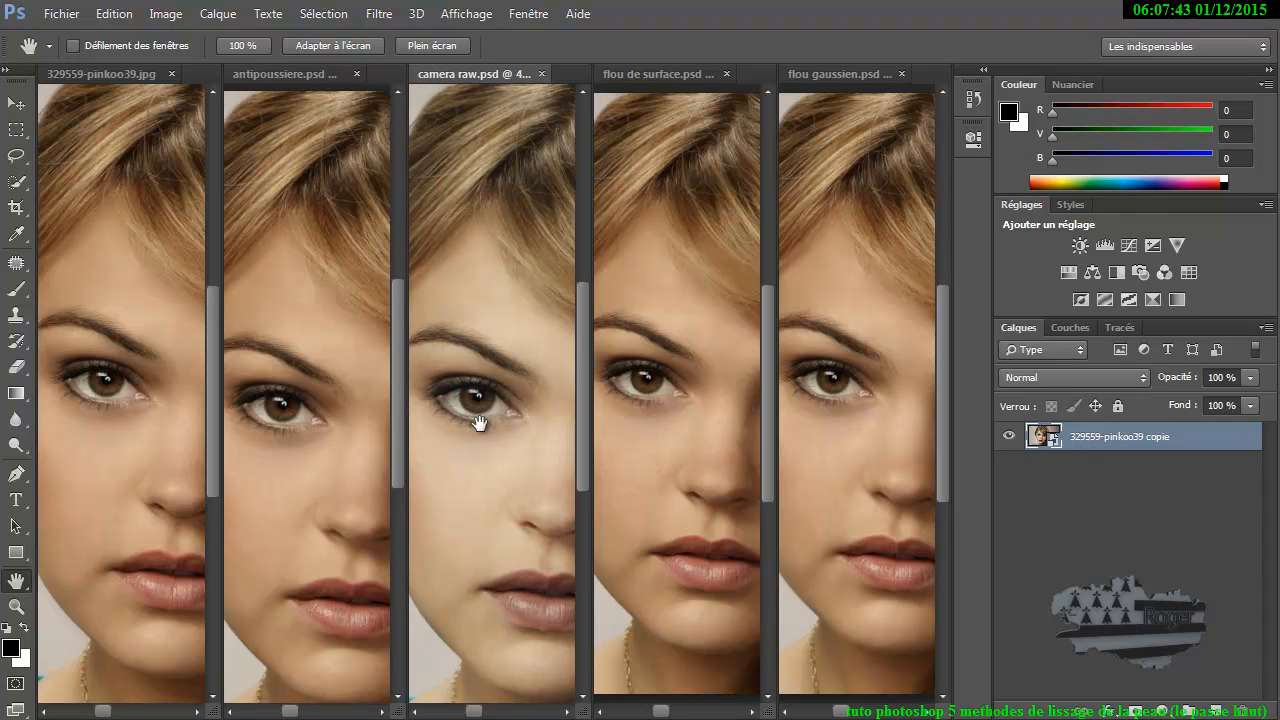
pyautogui.doubleClick(1040, 438)
pyautogui.click(522, 16)
pyautogui.moveTo(541, 40)
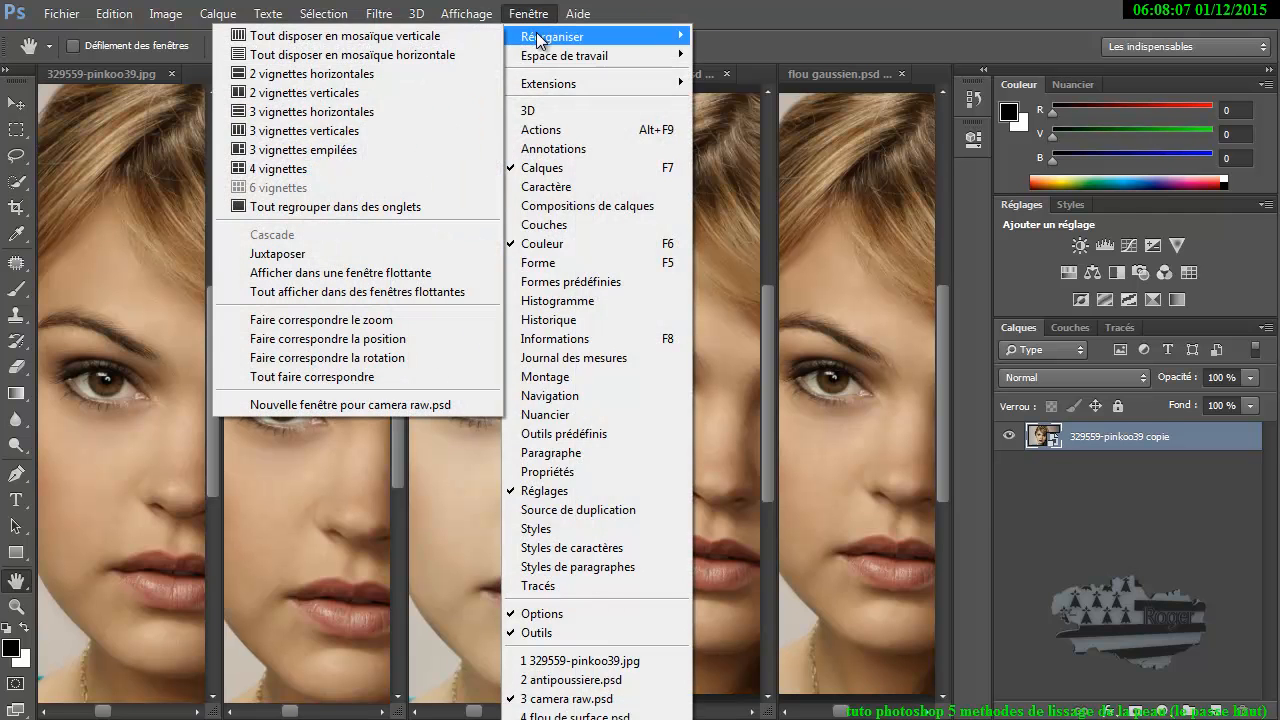
pyautogui.click(345, 206)
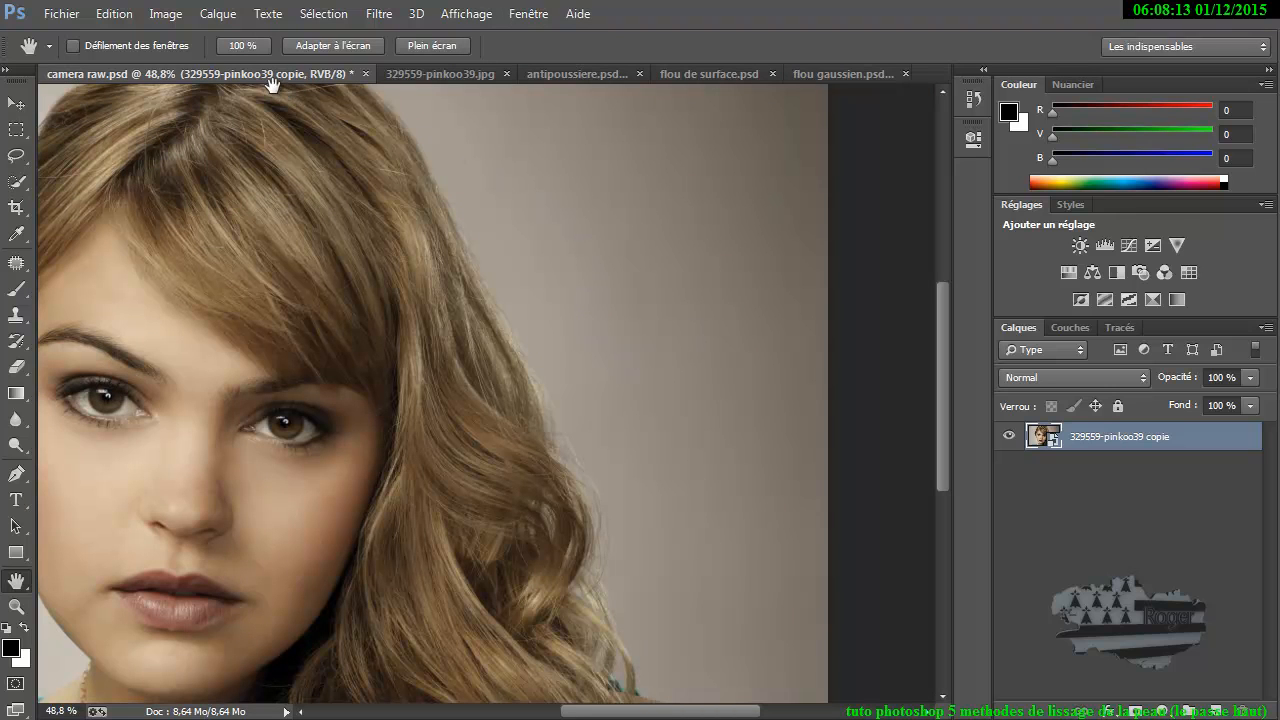
# Apply the Camera Raw filter to the 329559-pinkoo39 copie layer in camera raw.psd with Contraste set to +18
pyautogui.moveTo(466, 371); pyautogui.dragTo(826, 397)
pyautogui.doubleClick(1054, 437)
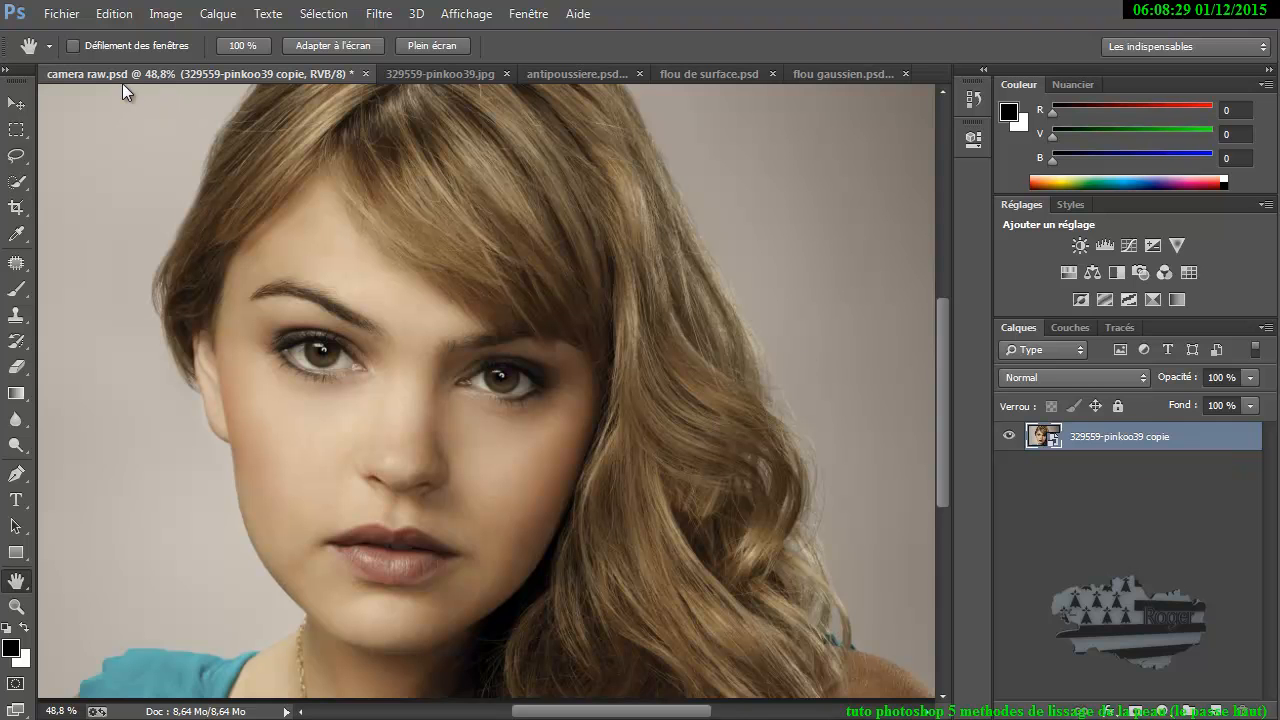
pyautogui.doubleClick(1053, 438)
pyautogui.click(381, 14)
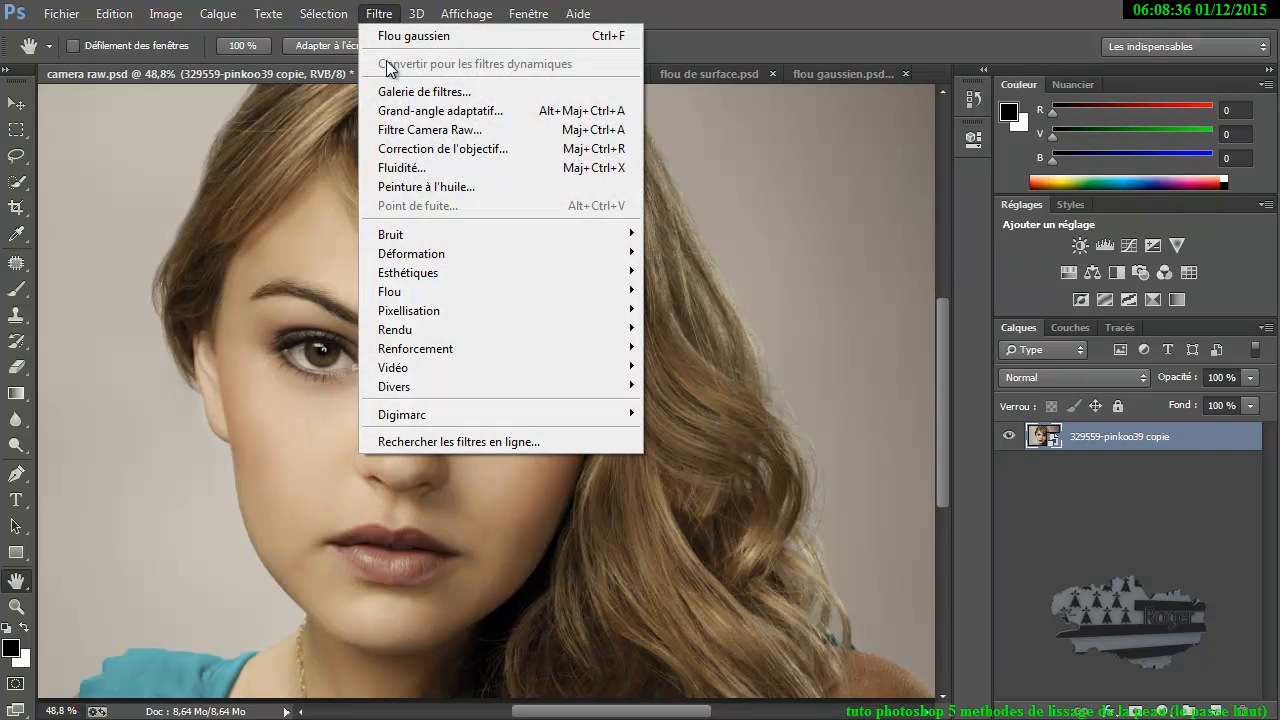
pyautogui.click(418, 130)
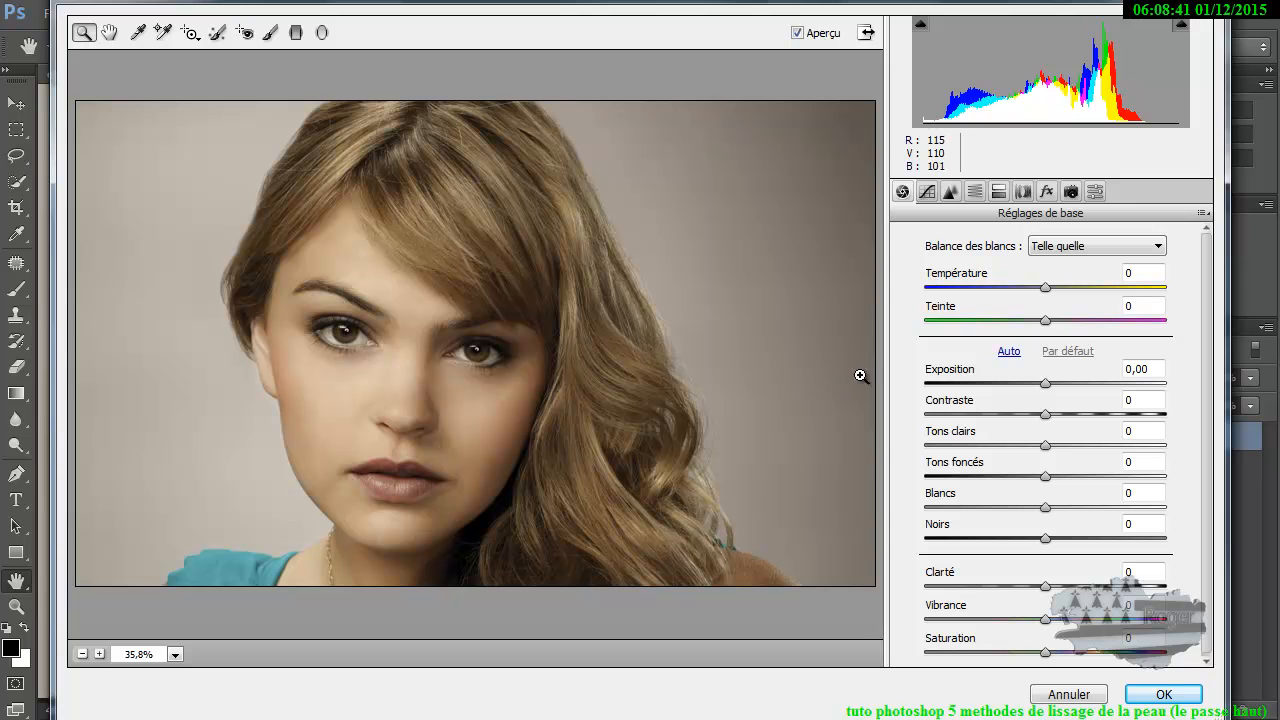
pyautogui.click(1042, 413)
pyautogui.moveTo(1041, 414); pyautogui.dragTo(1067, 428)
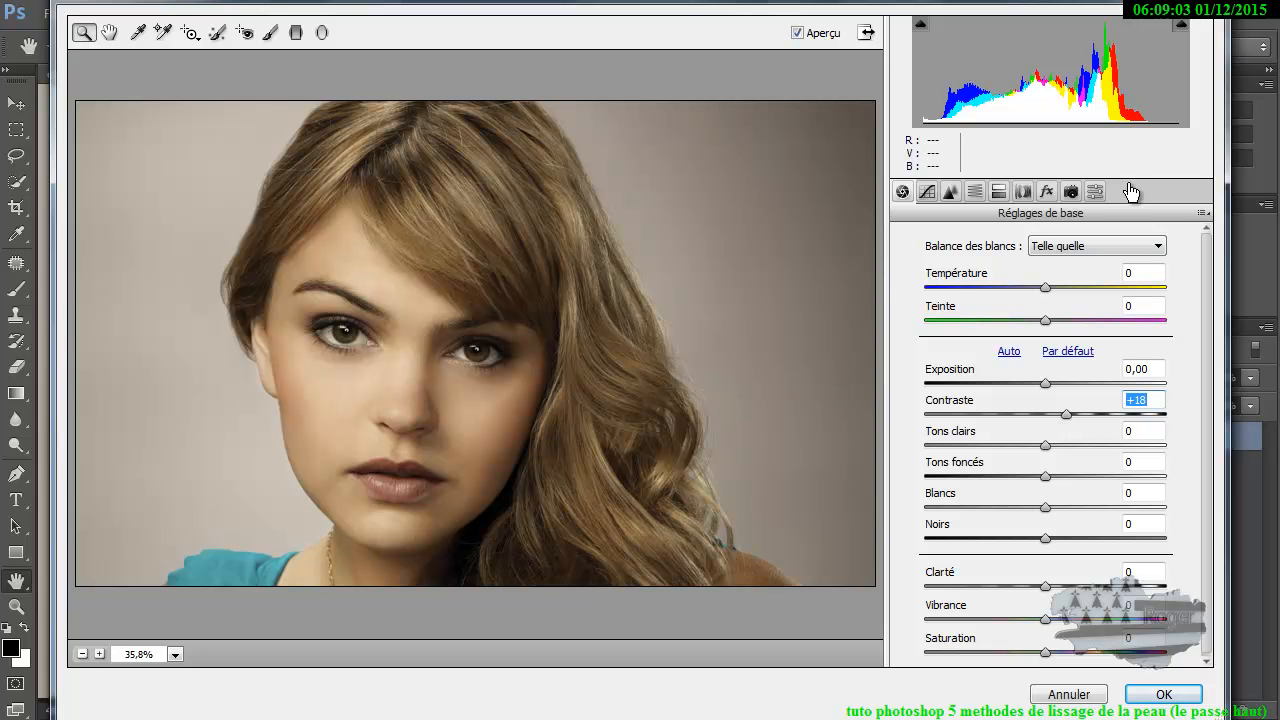
pyautogui.click(1160, 694)
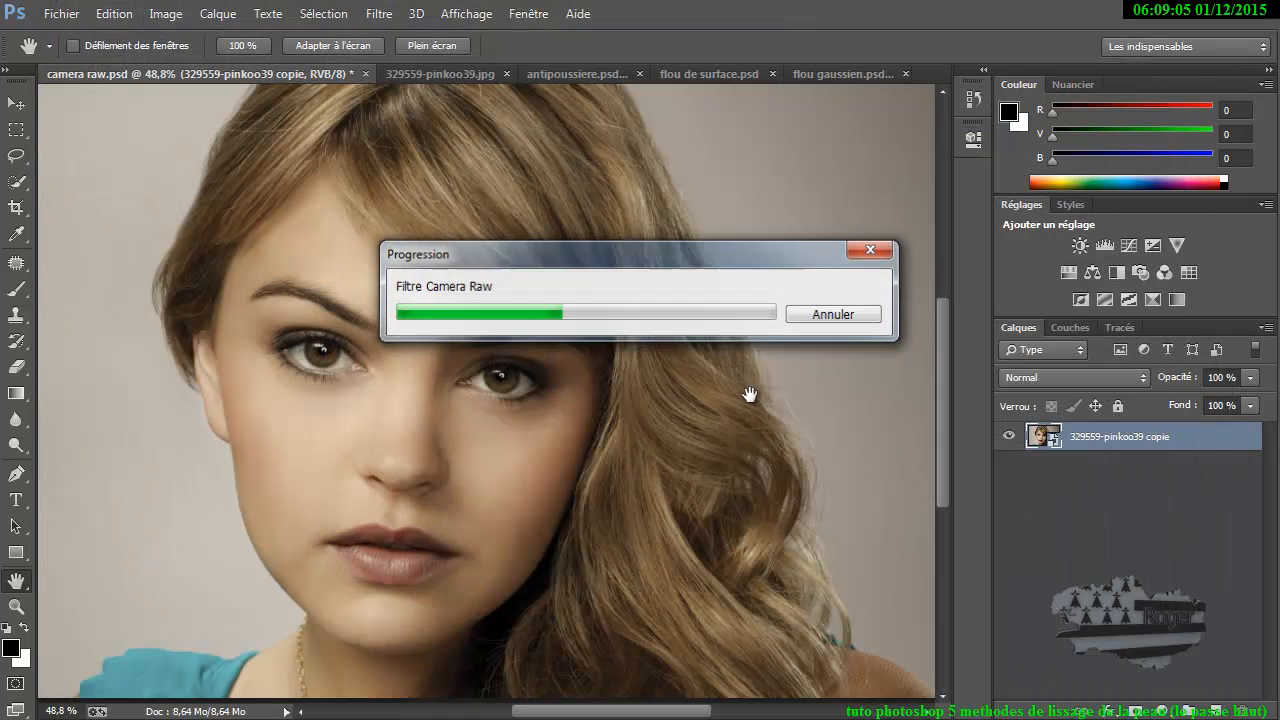